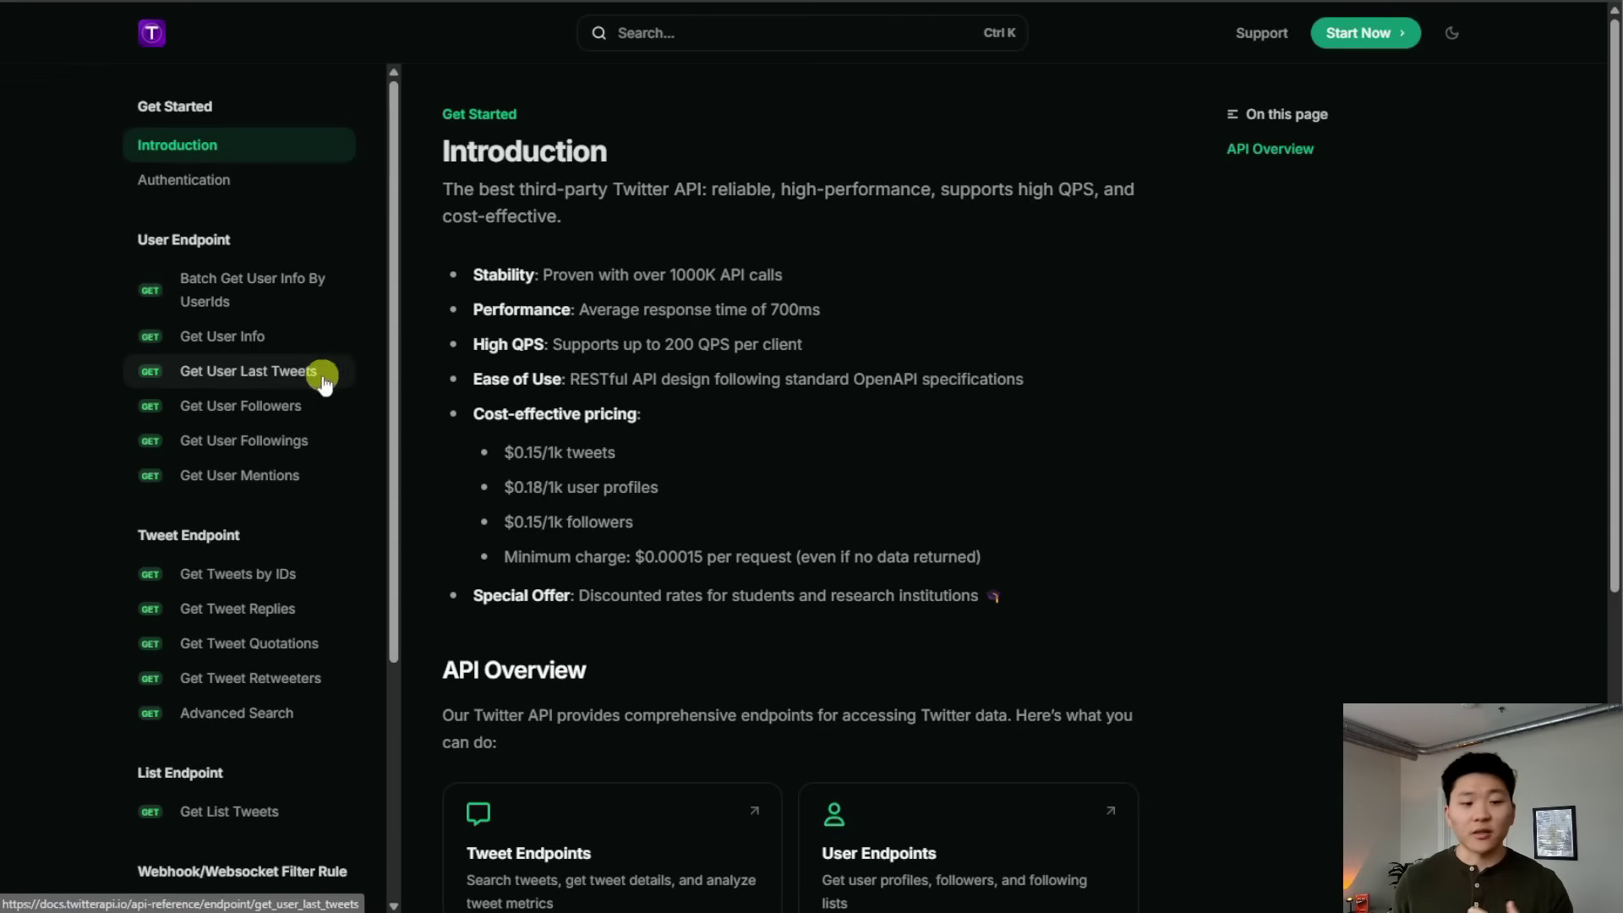
Open the Tweet Endpoint > Advanced Search reference and skim its X-API-Key, query and queryType parameters.
{"action": "scroll", "coordinate": [296, 461], "scroll_direction": "down", "scroll_amount": 3}
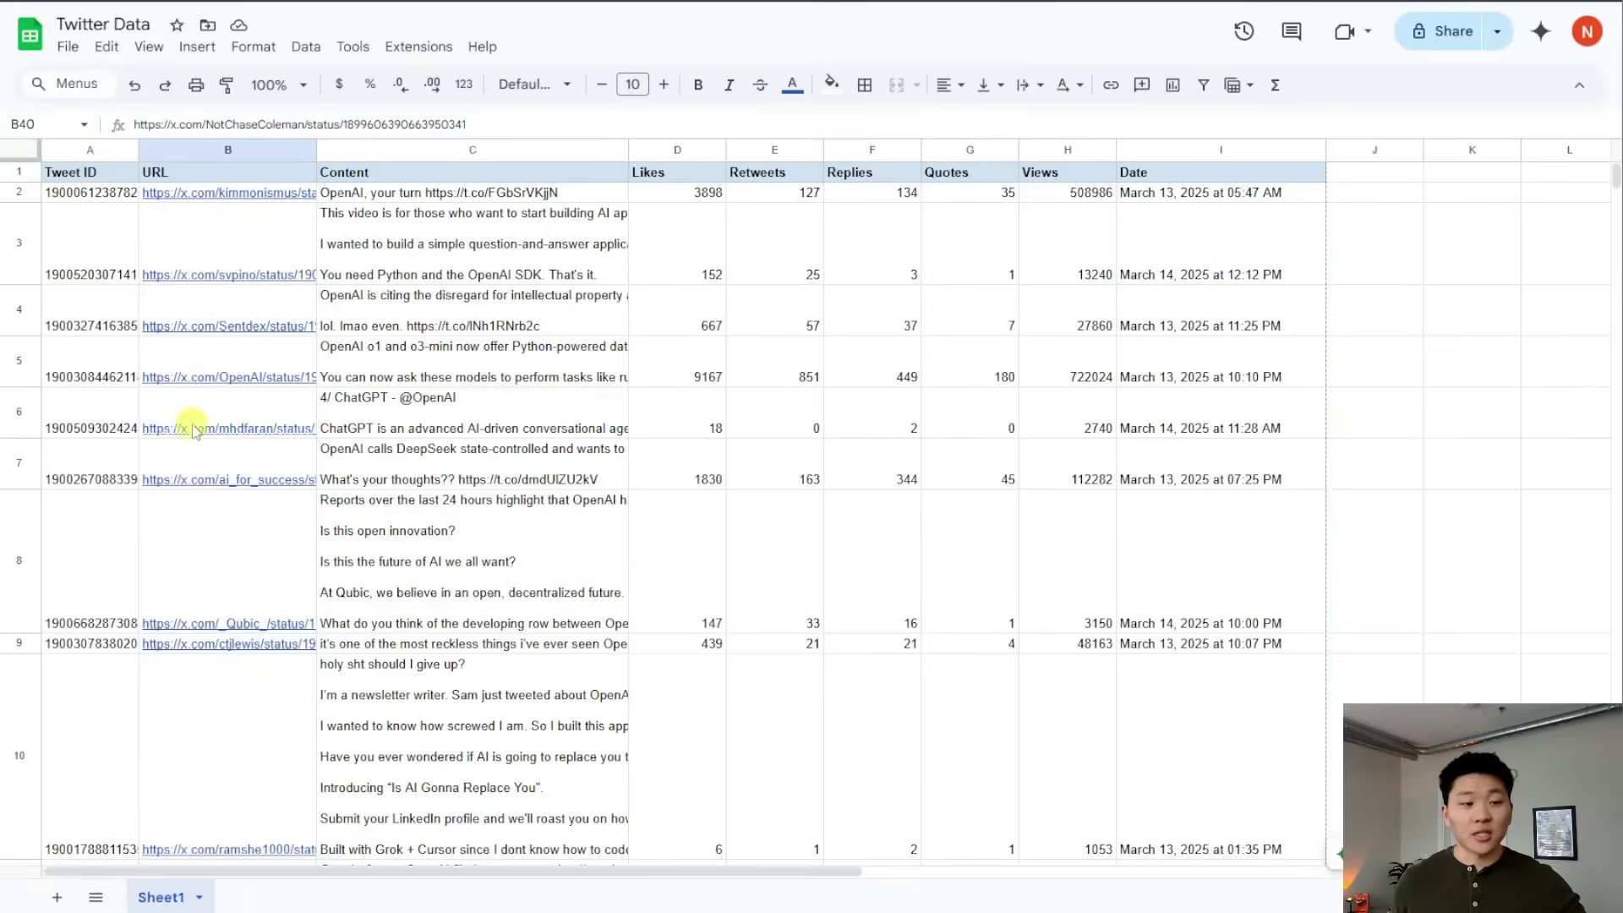
{"action": "scroll", "coordinate": [345, 419], "scroll_direction": "down", "scroll_amount": 5}
{"action": "scroll", "coordinate": [345, 419], "scroll_direction": "down", "scroll_amount": 5}
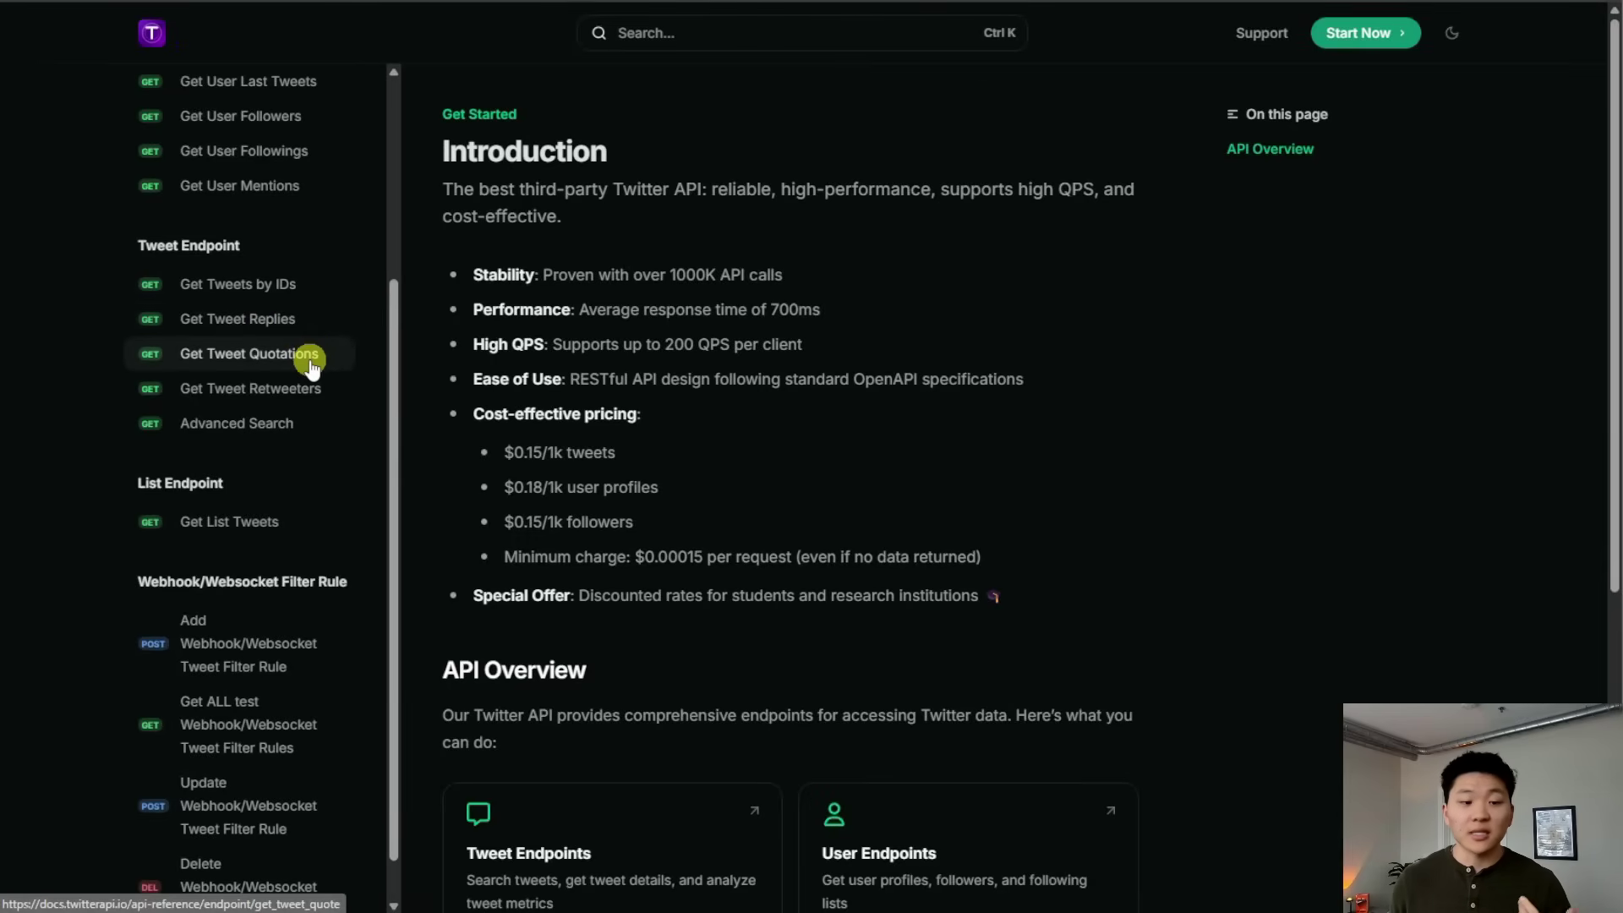
{"action": "left_click", "coordinate": [281, 425]}
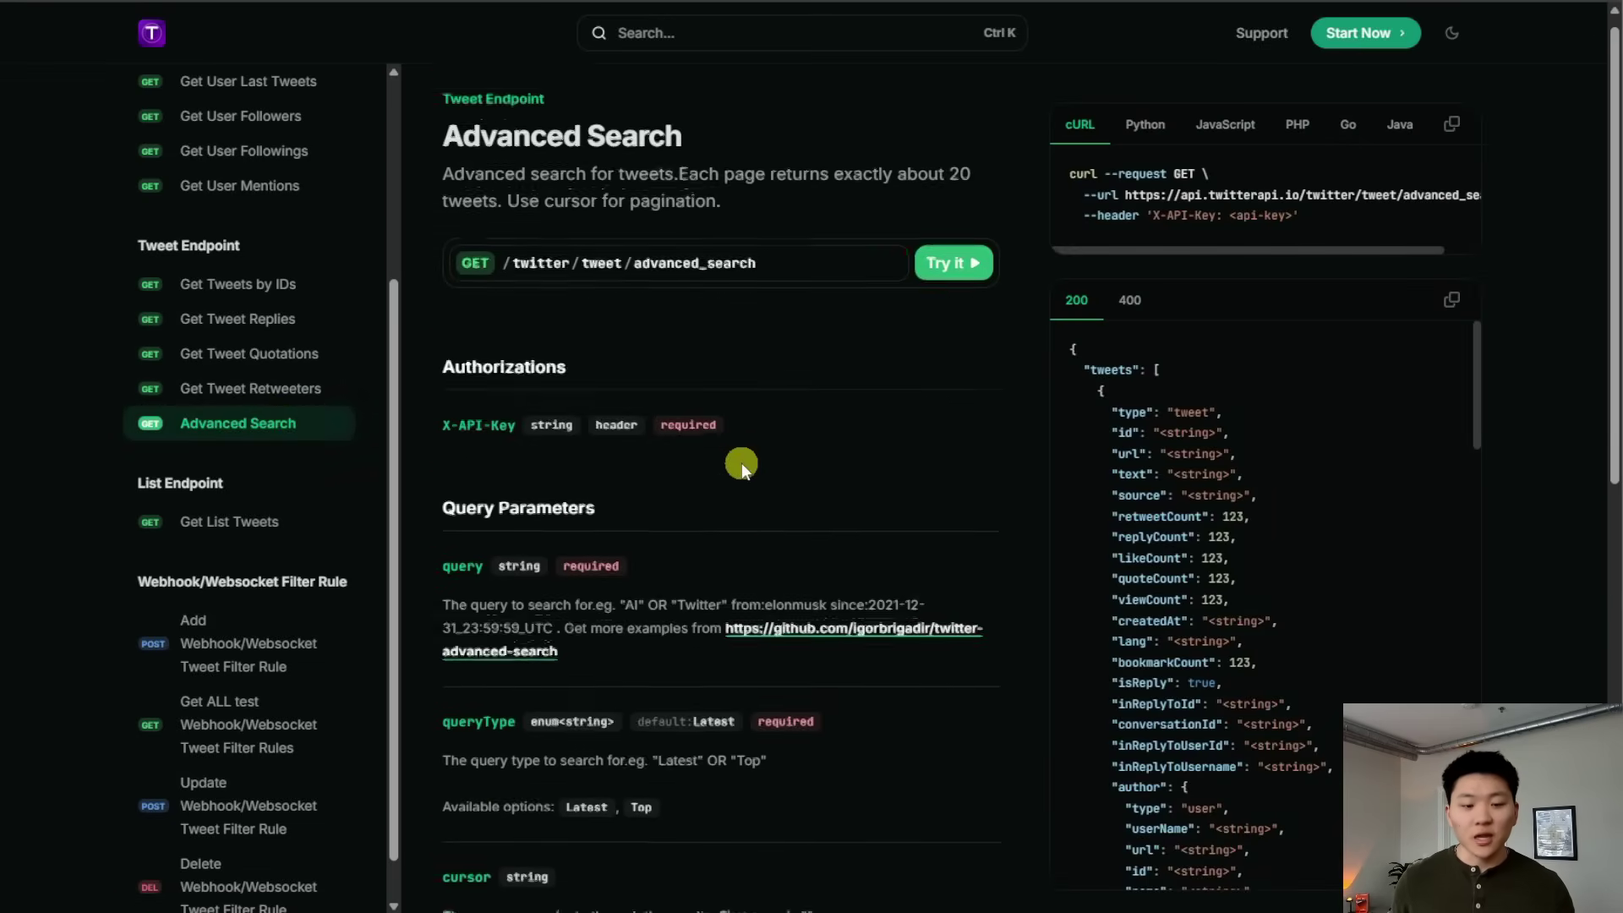
{"action": "scroll", "coordinate": [739, 463], "scroll_direction": "down", "scroll_amount": 1}
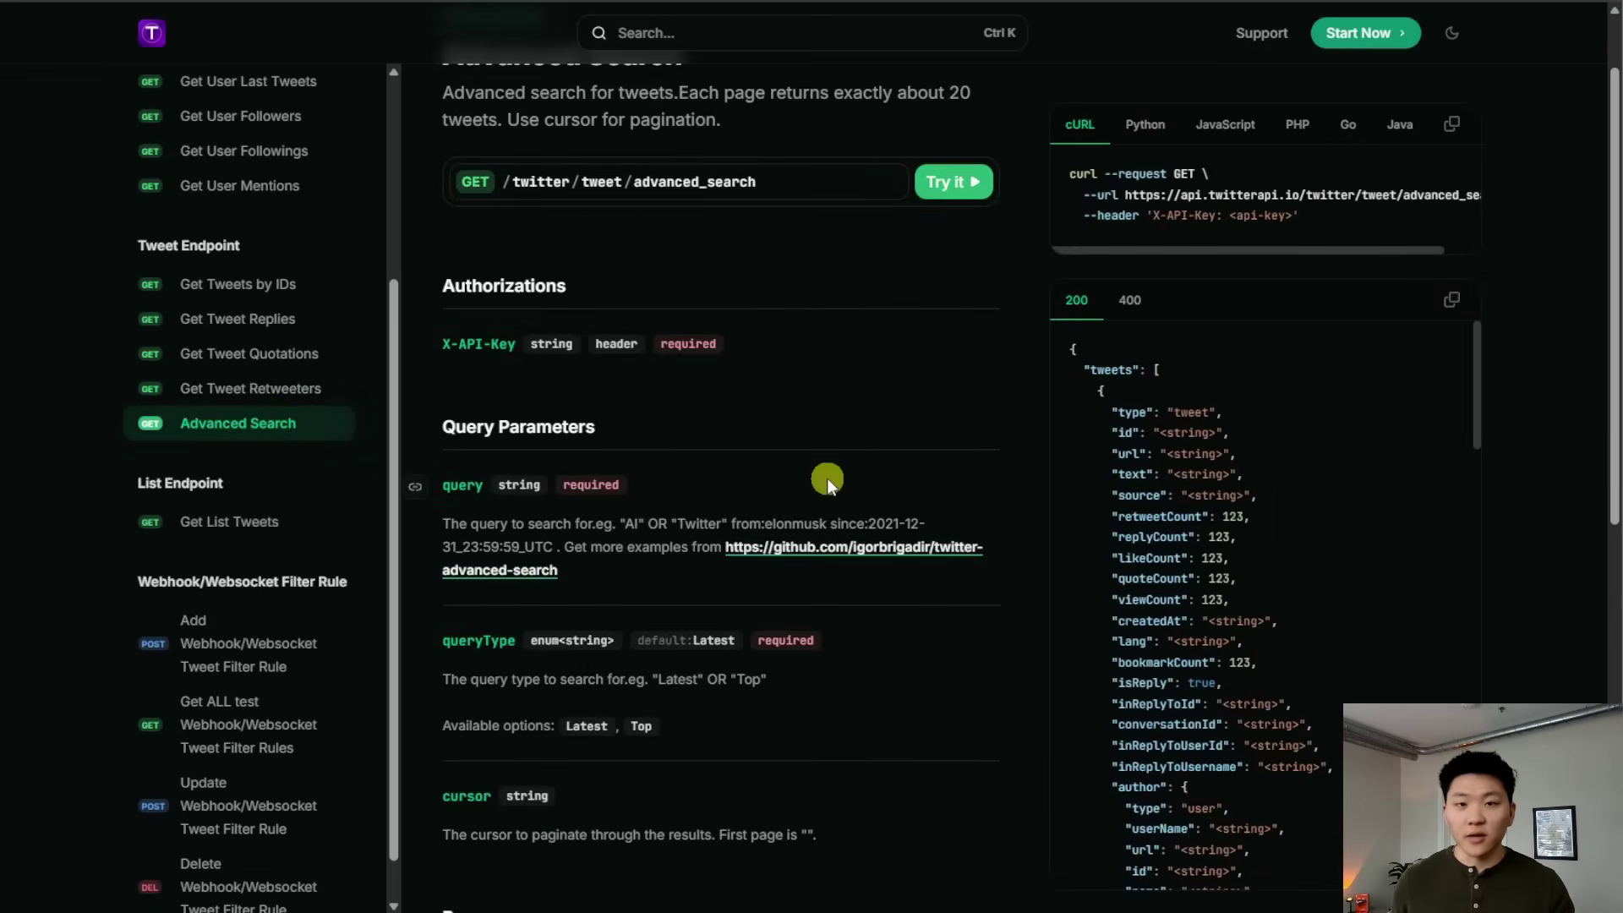
{"action": "scroll", "coordinate": [845, 461], "scroll_direction": "up", "scroll_amount": 1}
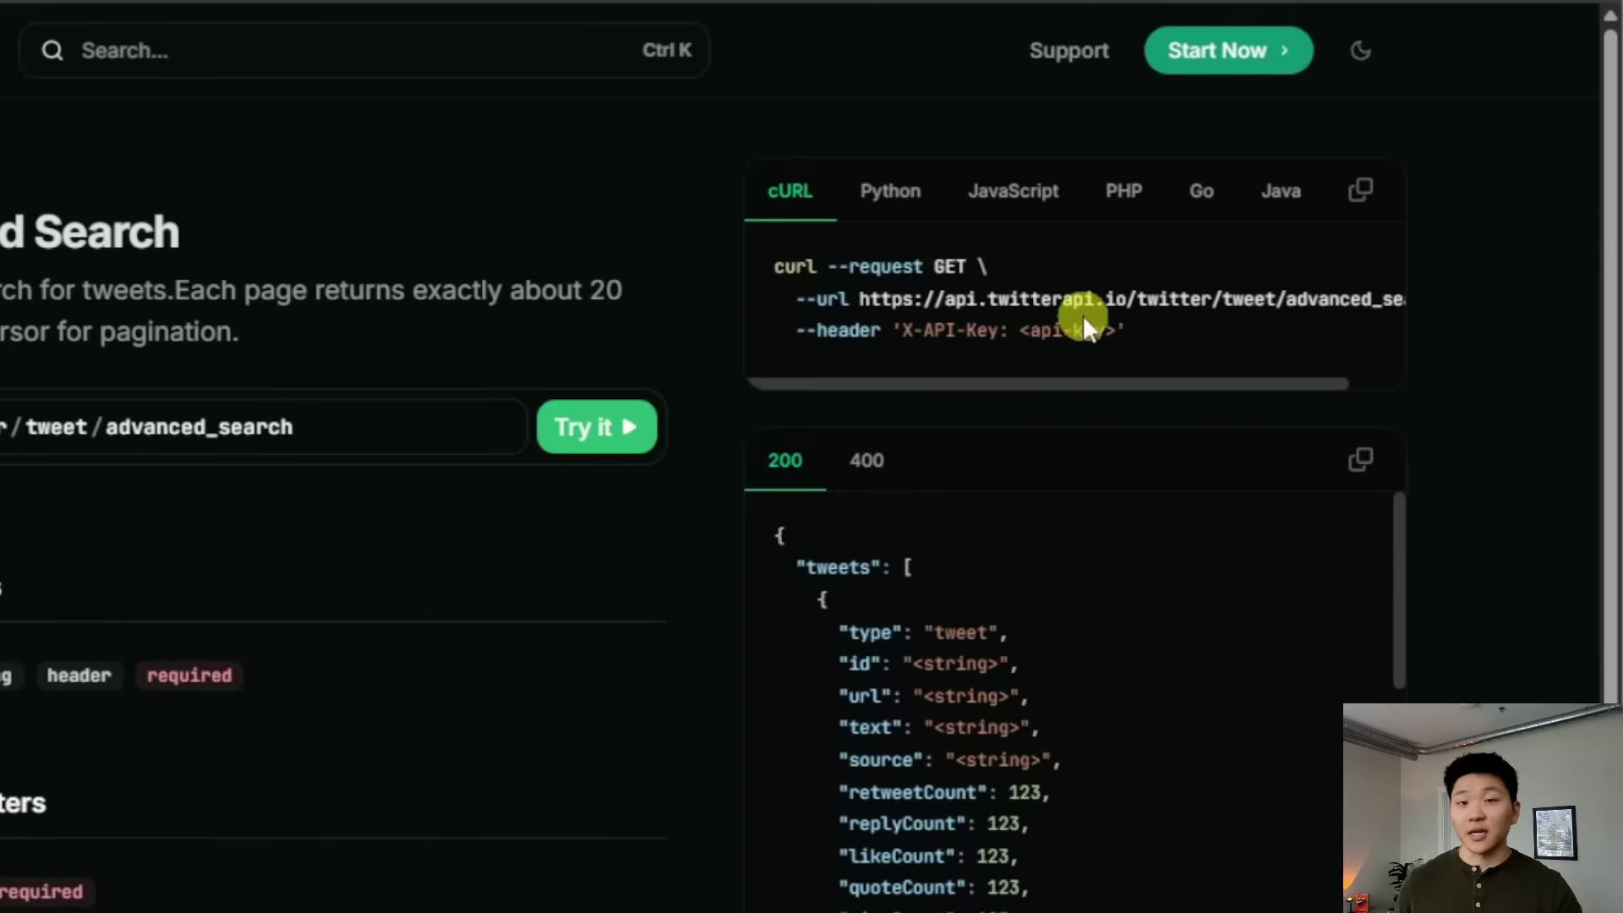
Copy the Advanced Search cURL snippet and add an HTTP Request node as the first step.
{"action": "left_click", "coordinate": [1374, 203]}
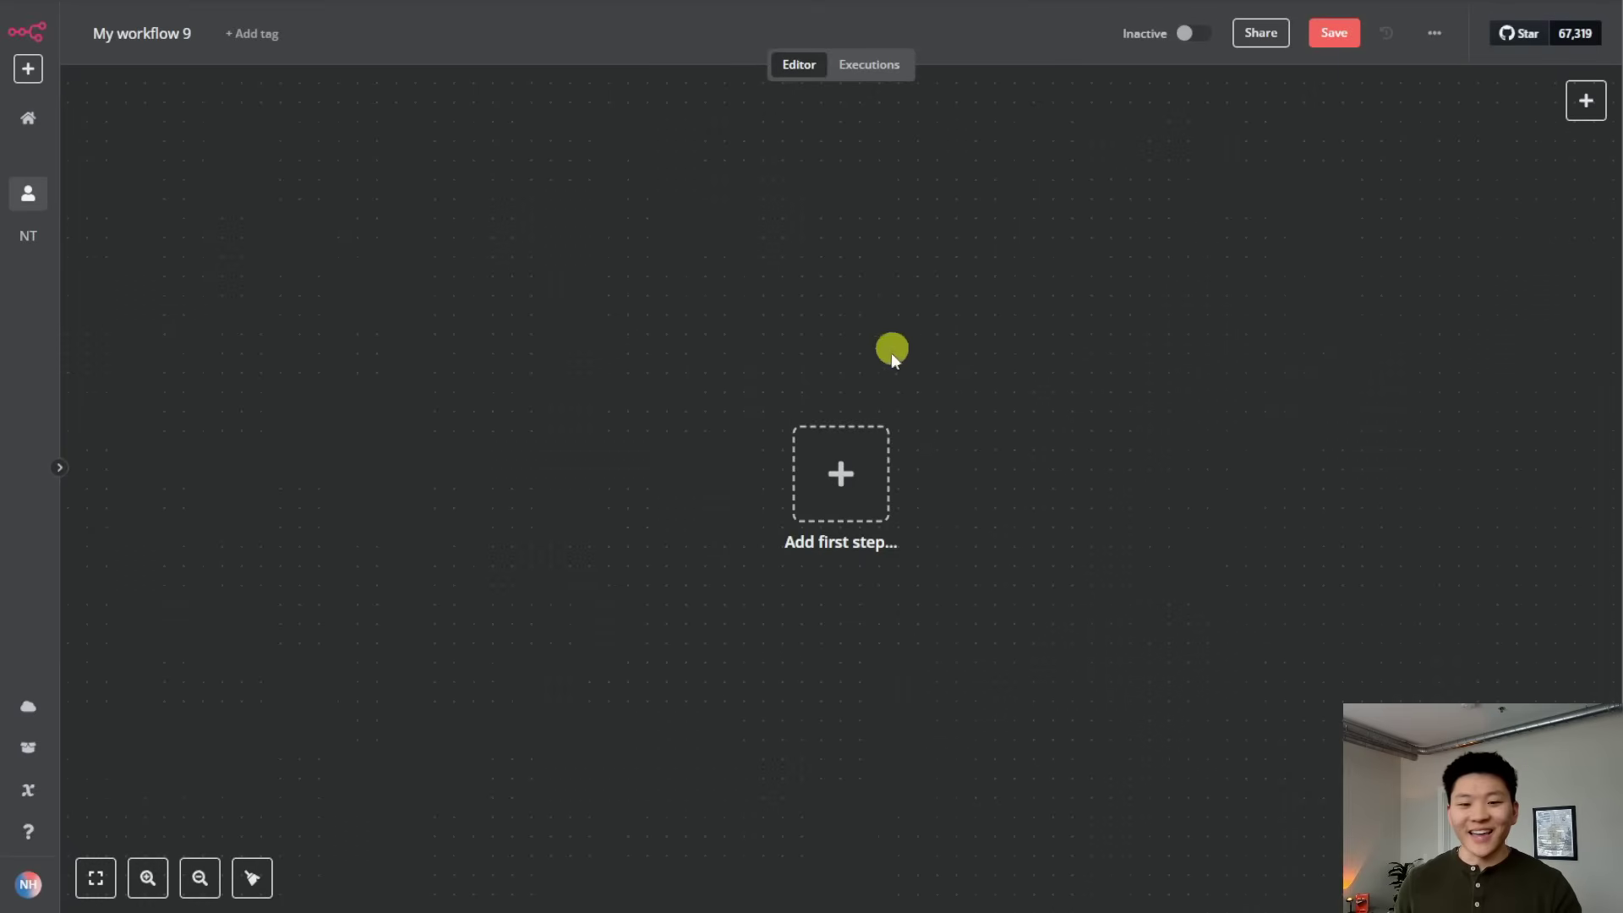
{"action": "left_click", "coordinate": [876, 434]}
{"action": "type", "text": "http"}
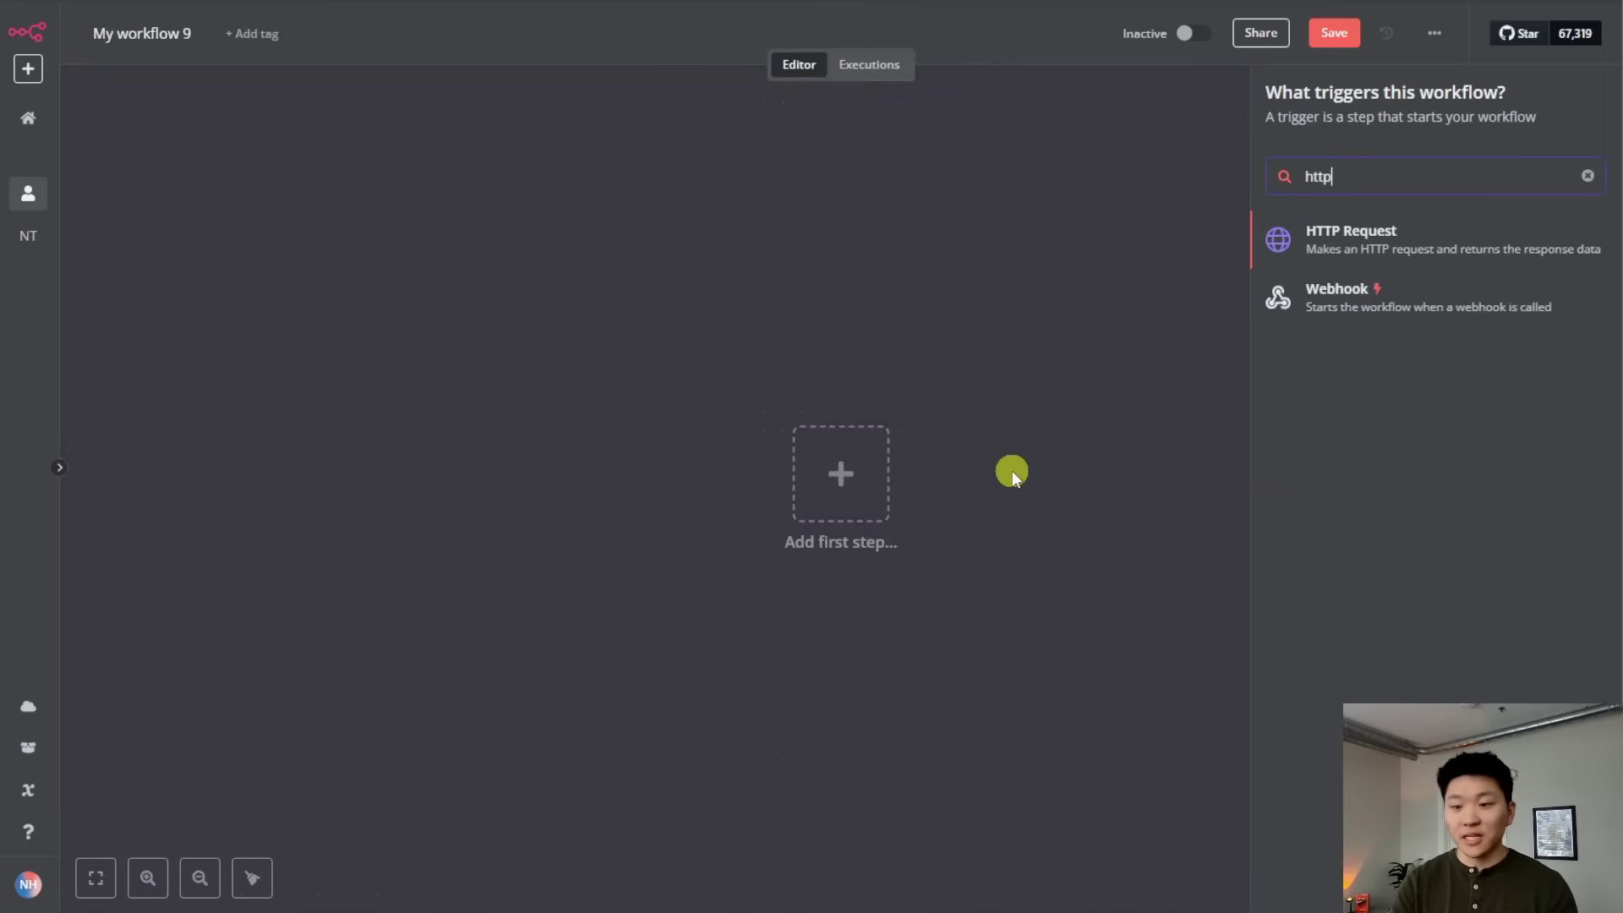
{"action": "key", "text": "Return"}
Import the copied cURL so the node sends GET to advanced_search with an X-API-Key header.
{"action": "left_click", "coordinate": [1010, 135]}
{"action": "key", "text": "ctrl+v"}
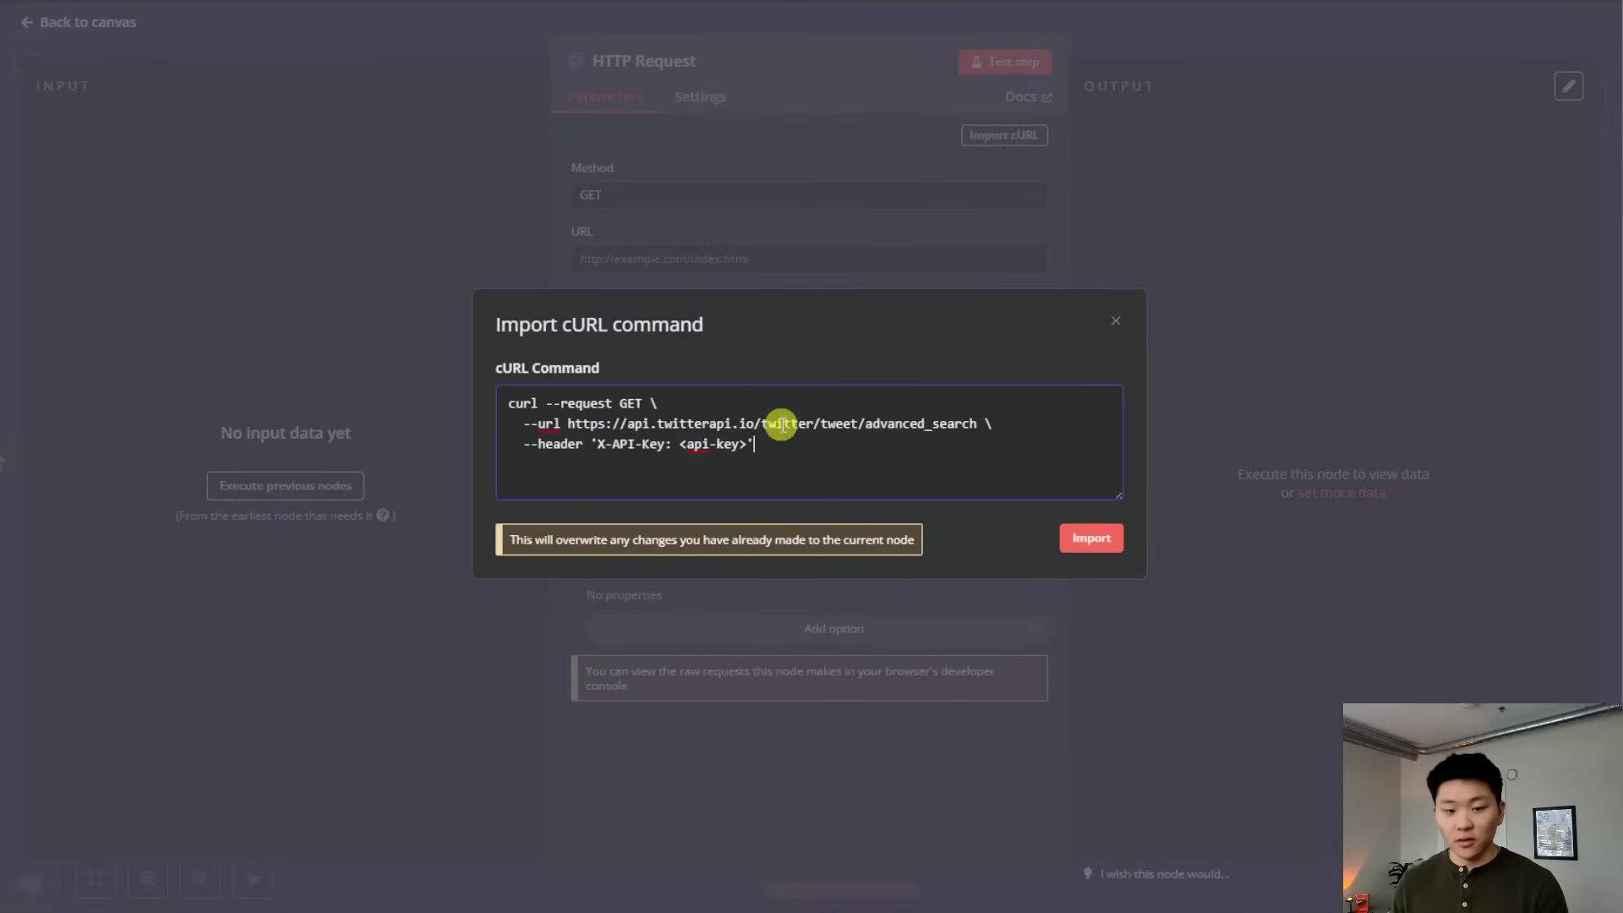
{"action": "left_click", "coordinate": [1098, 535]}
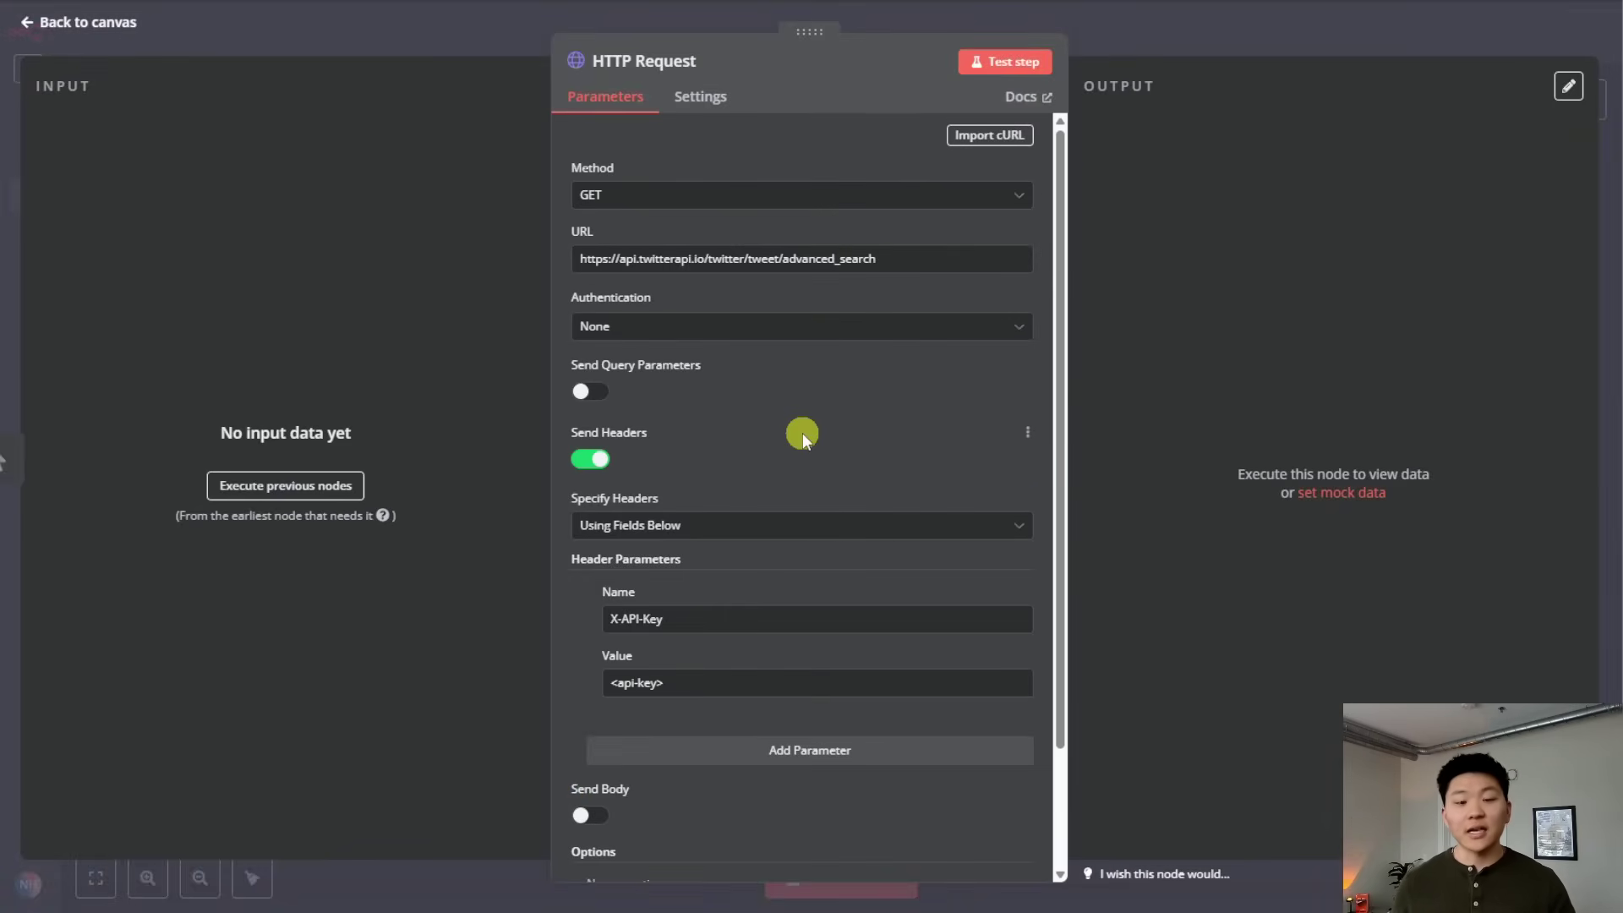
{"action": "scroll", "coordinate": [783, 428], "scroll_direction": "down", "scroll_amount": 2}
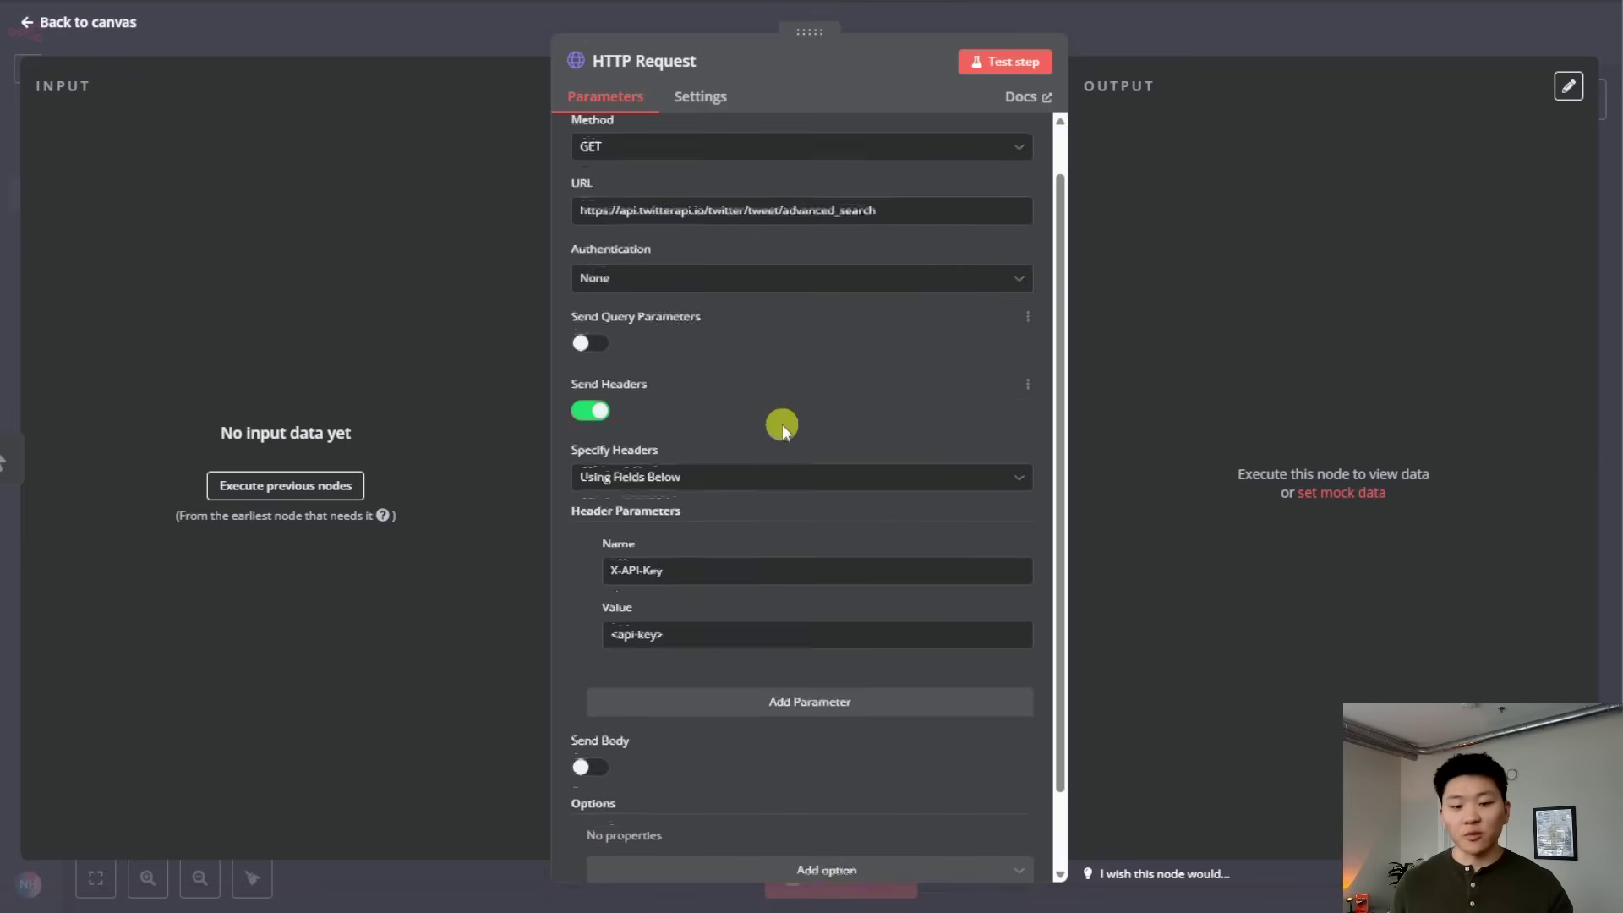
{"action": "scroll", "coordinate": [797, 537], "scroll_direction": "up", "scroll_amount": 2}
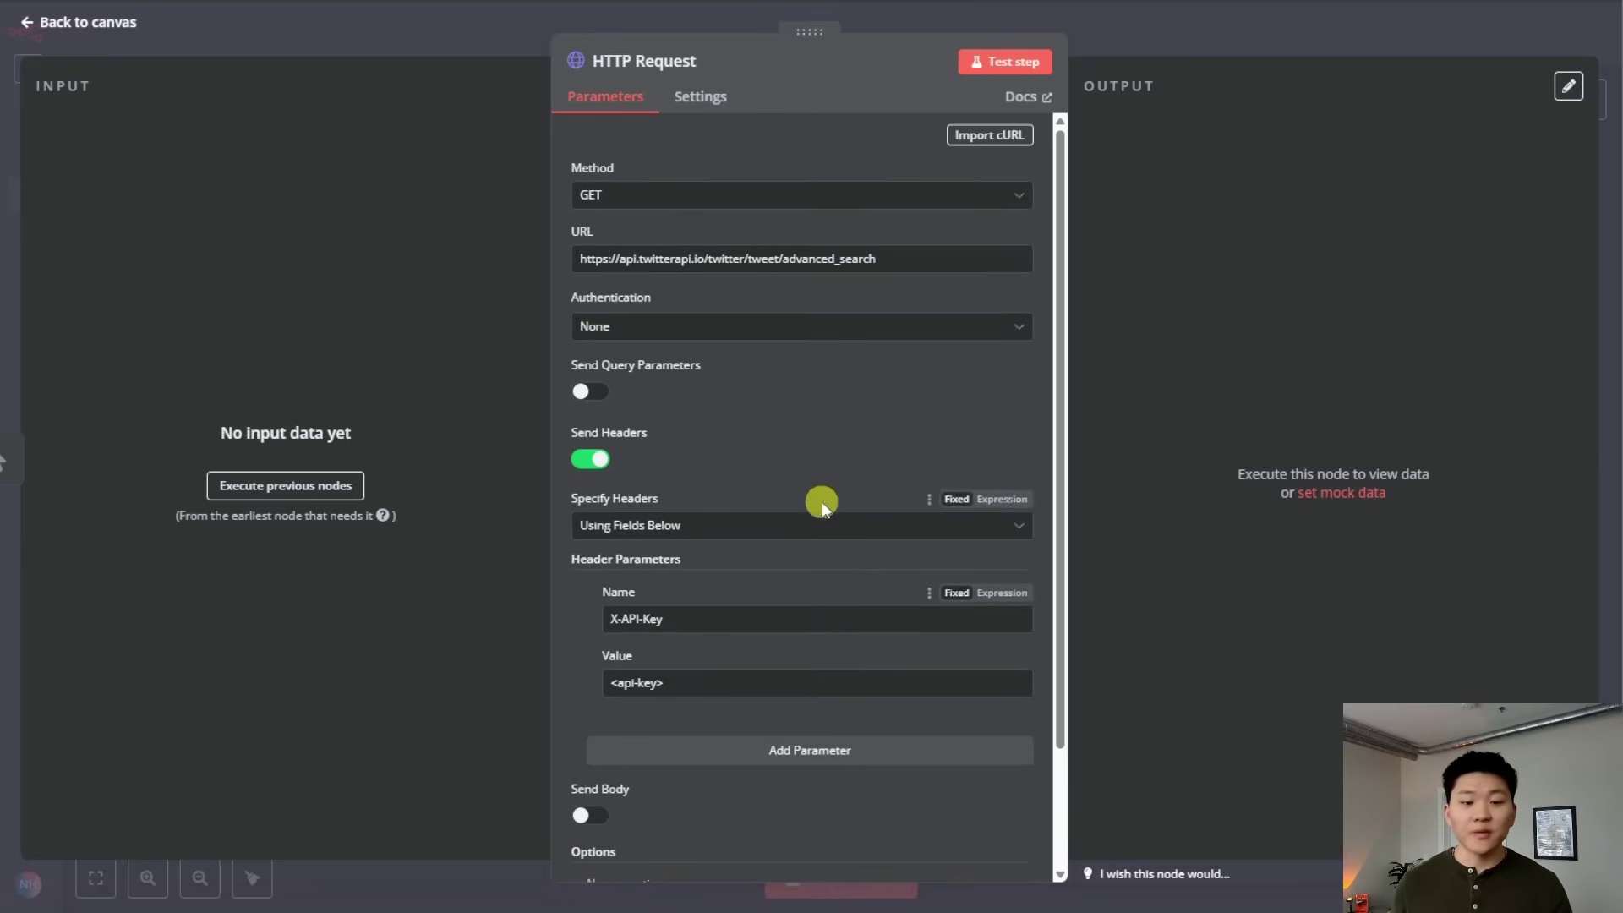
{"action": "scroll", "coordinate": [844, 458], "scroll_direction": "down", "scroll_amount": 3}
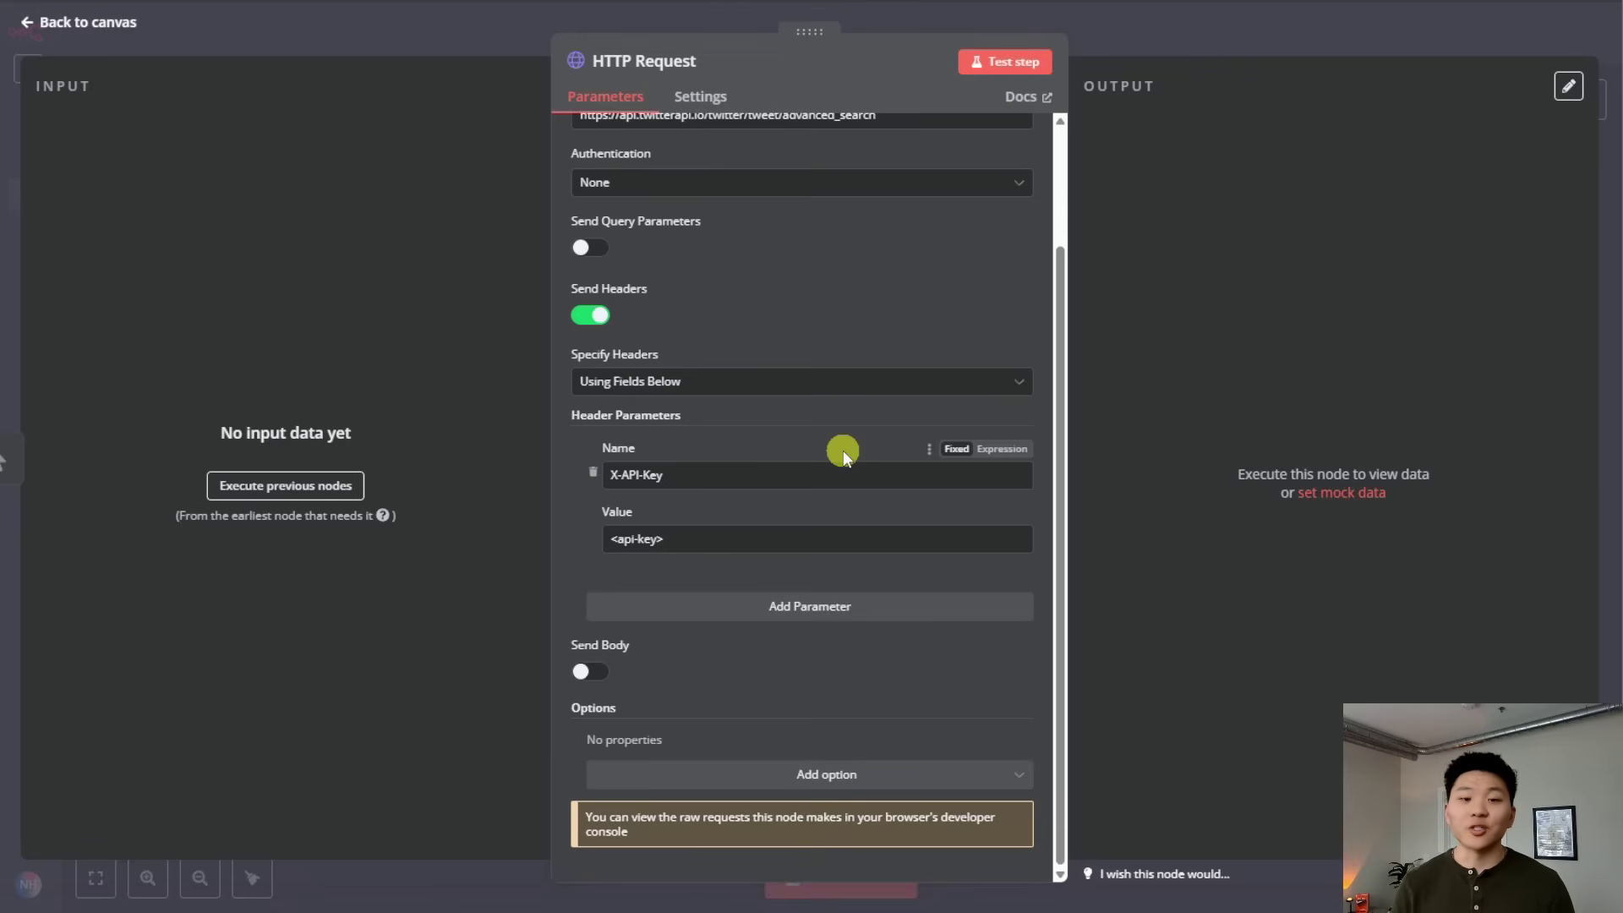
{"action": "scroll", "coordinate": [844, 449], "scroll_direction": "up", "scroll_amount": 3}
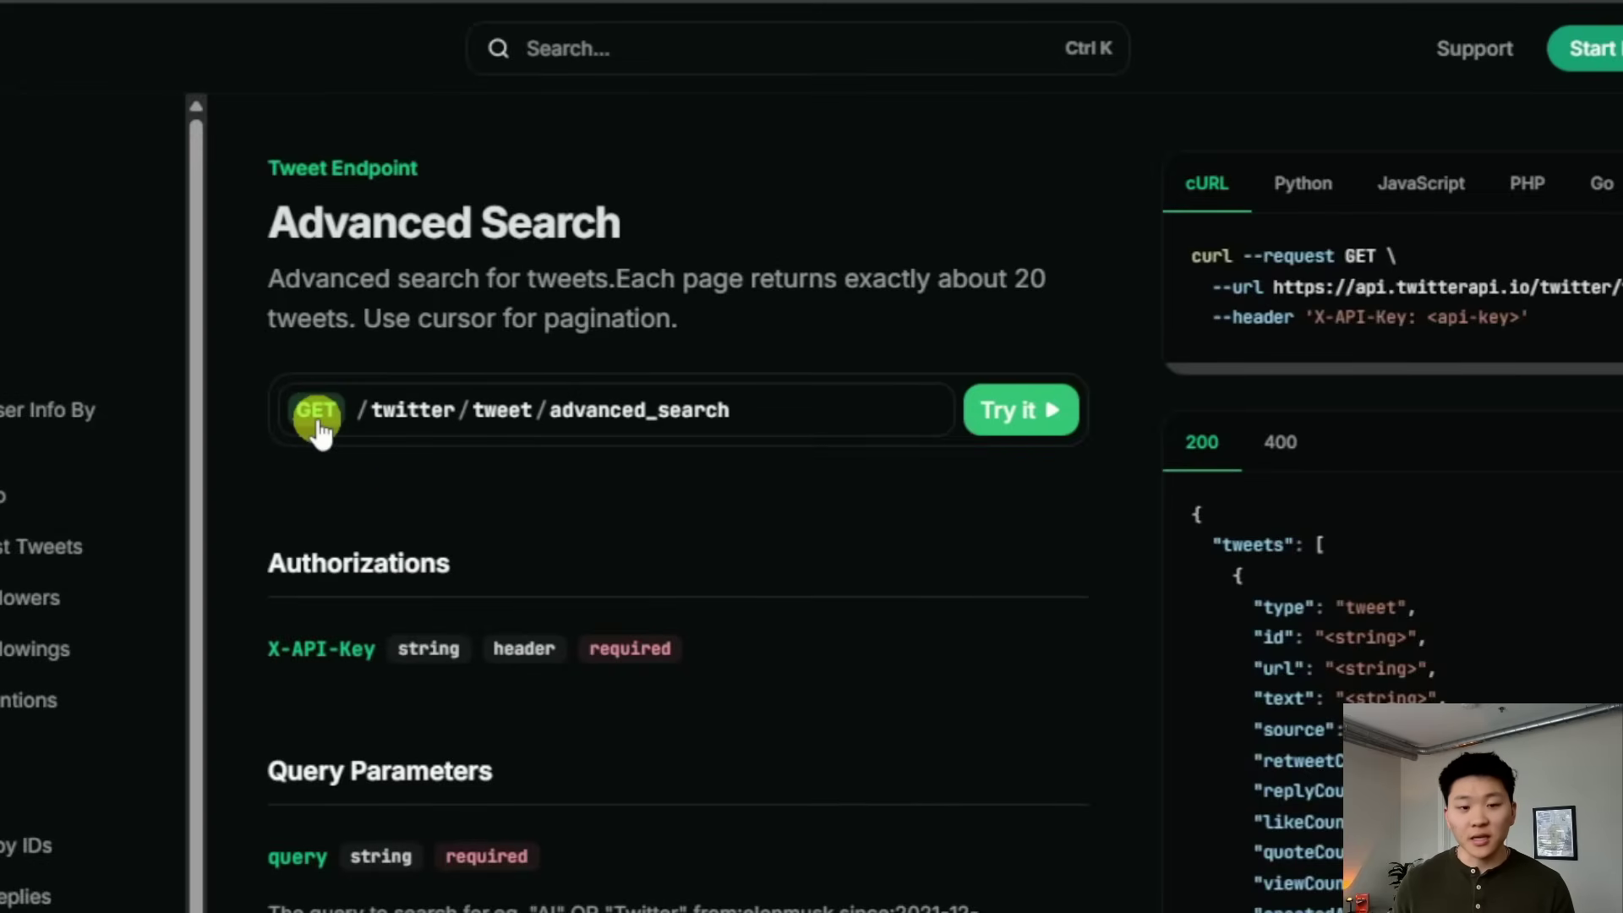
{"action": "left_click", "coordinate": [928, 413]}
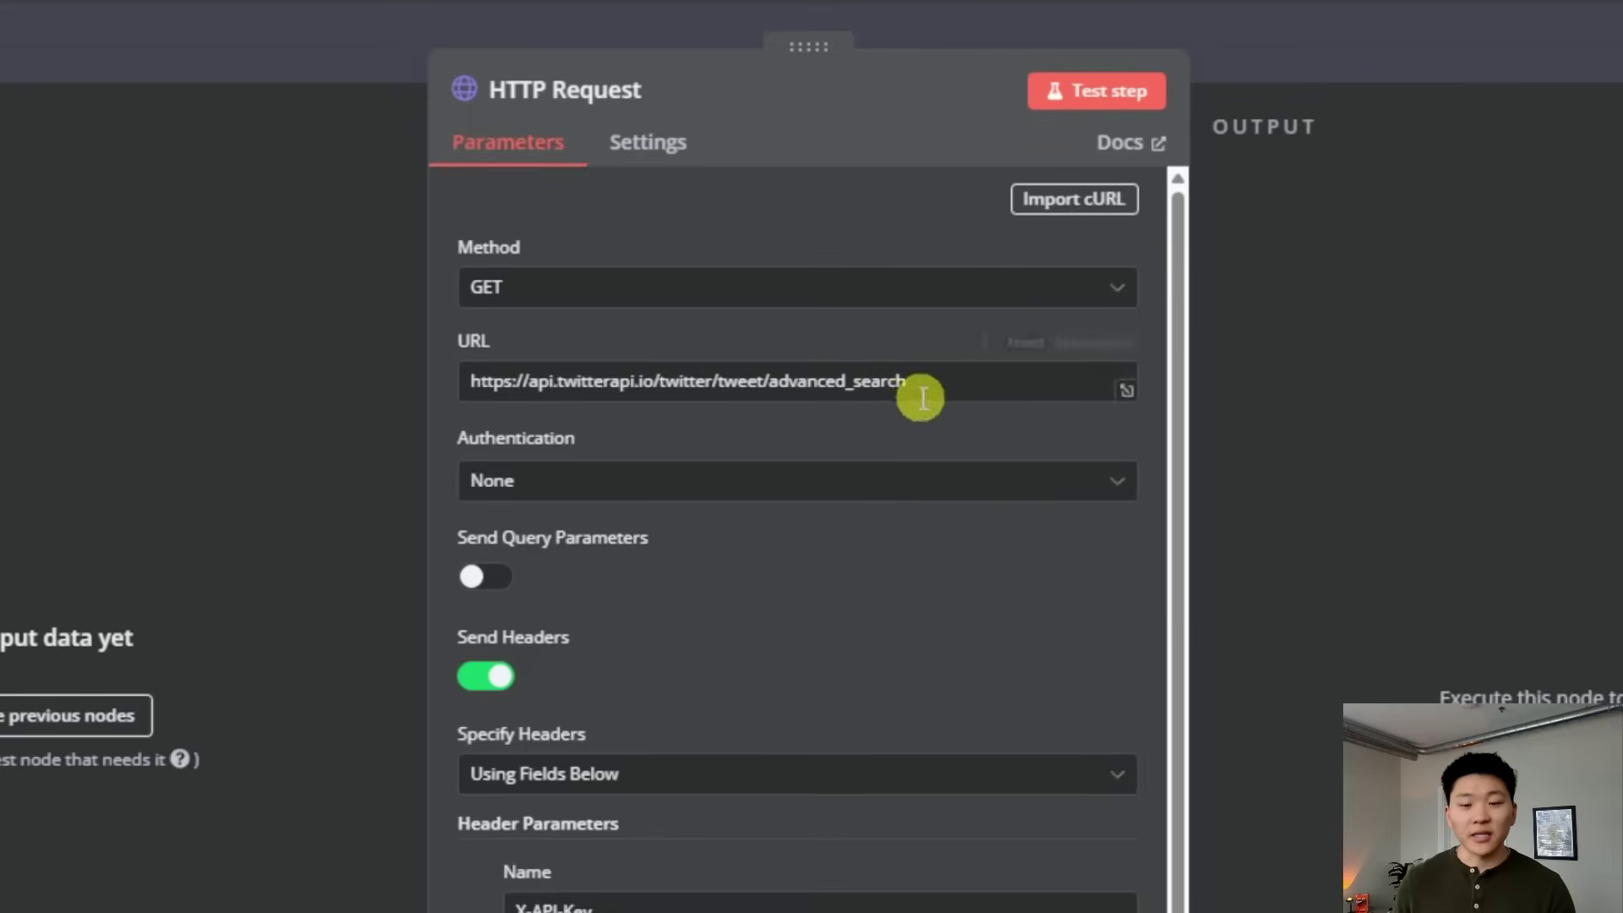
{"action": "left_click_drag", "start_coordinate": [920, 397], "coordinate": [424, 380]}
{"action": "key", "text": "ctrl+v"}
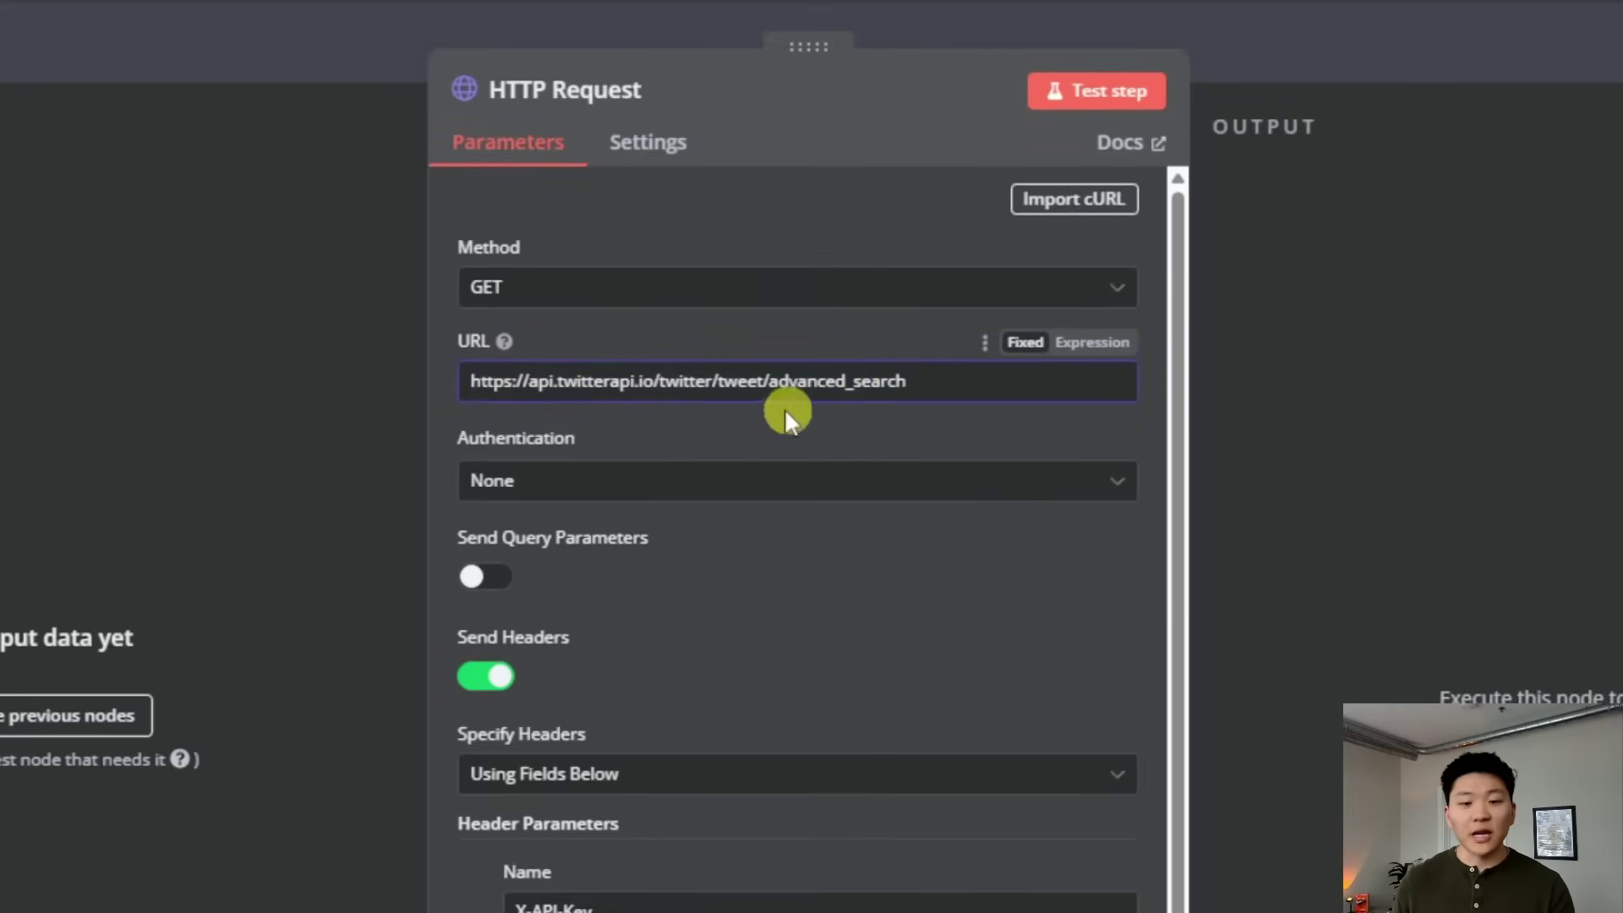
{"action": "left_click_drag", "start_coordinate": [466, 380], "coordinate": [656, 380]}
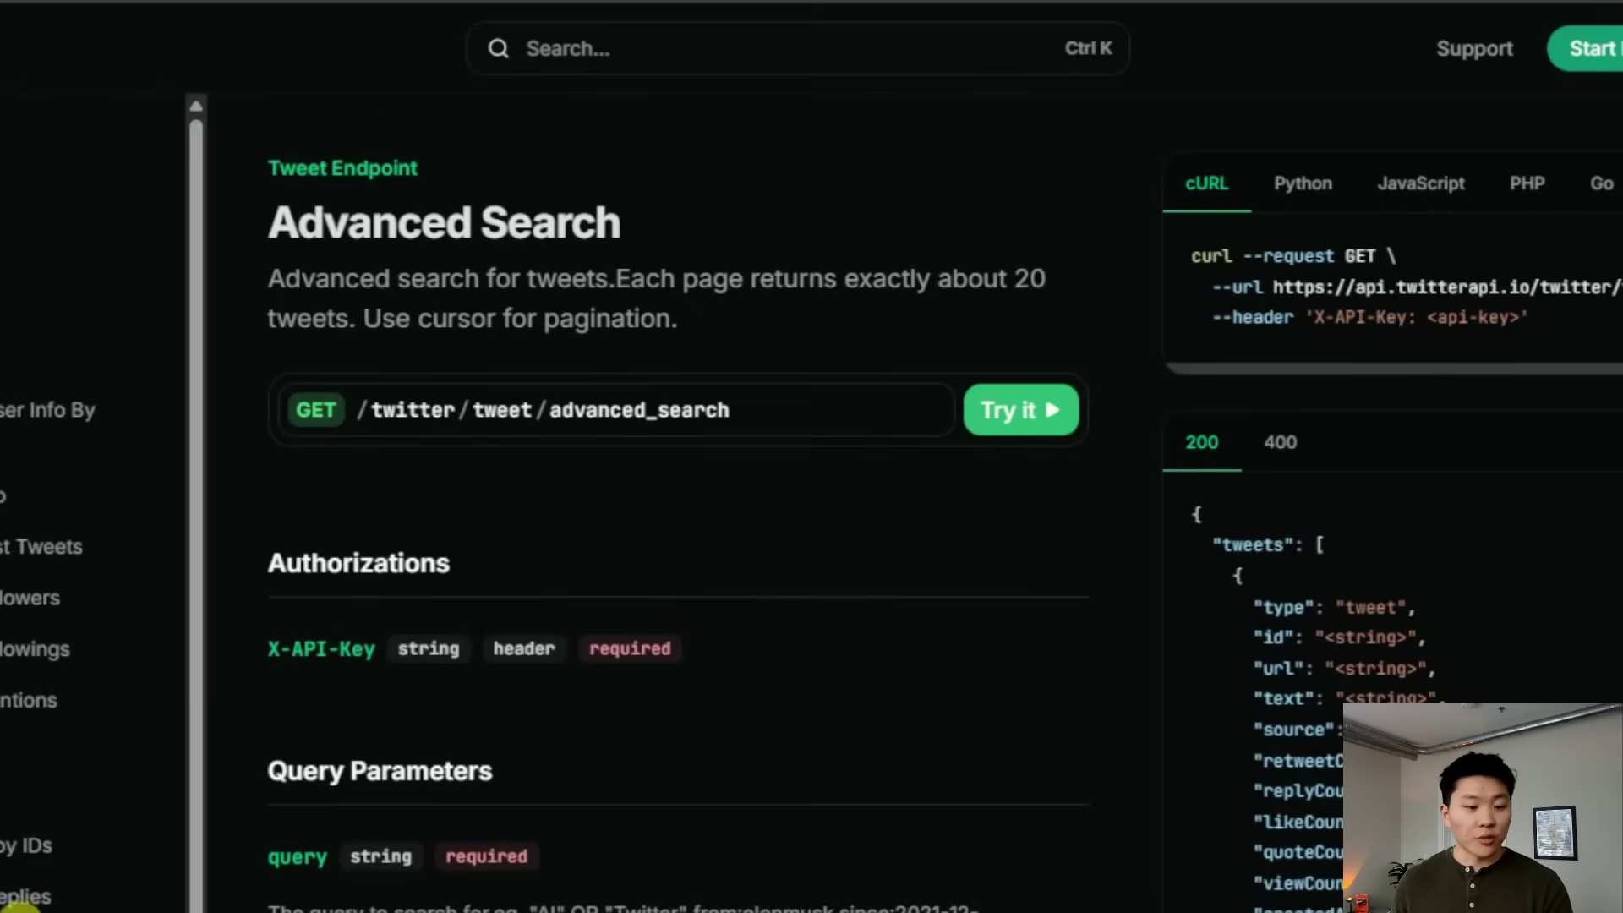
{"action": "left_click", "coordinate": [38, 496]}
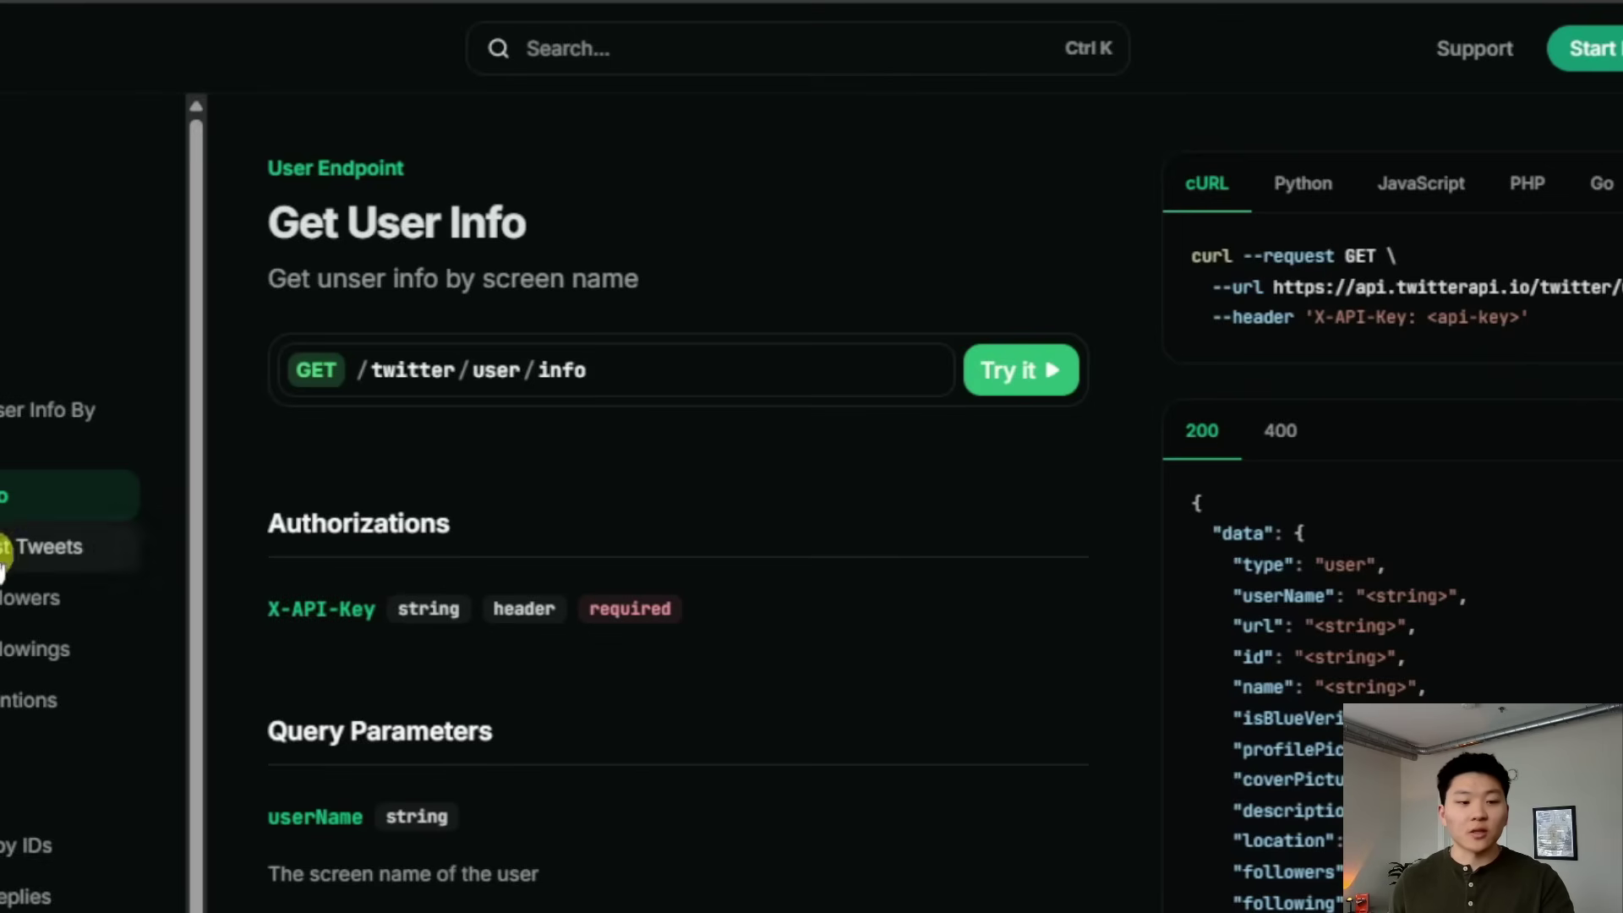
{"action": "left_click", "coordinate": [72, 545]}
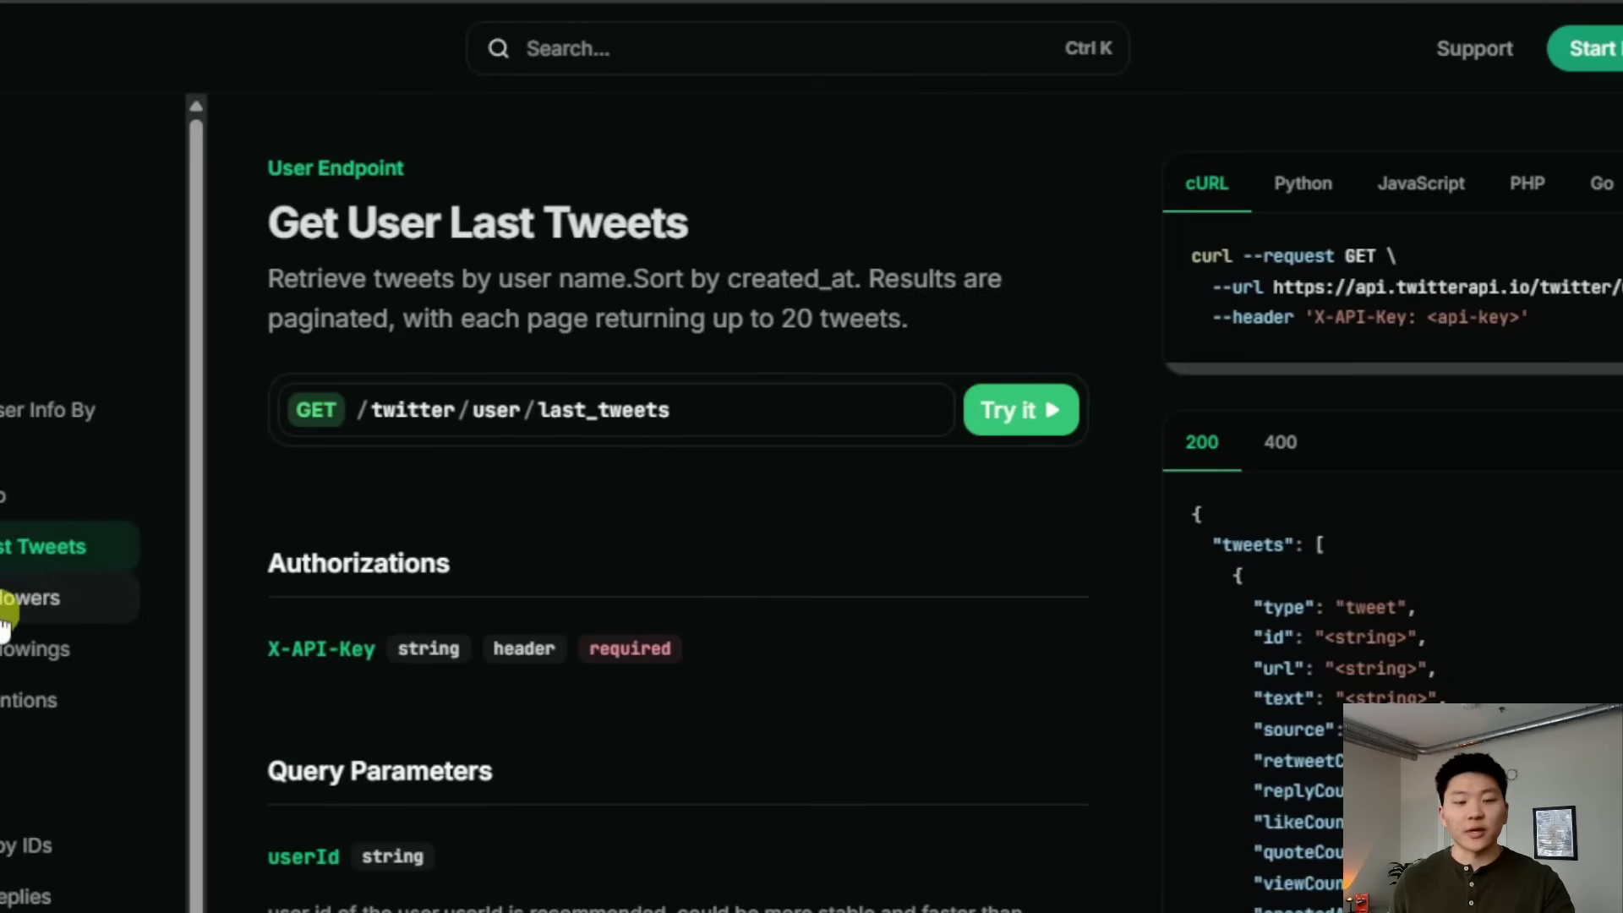
{"action": "left_click", "coordinate": [38, 598]}
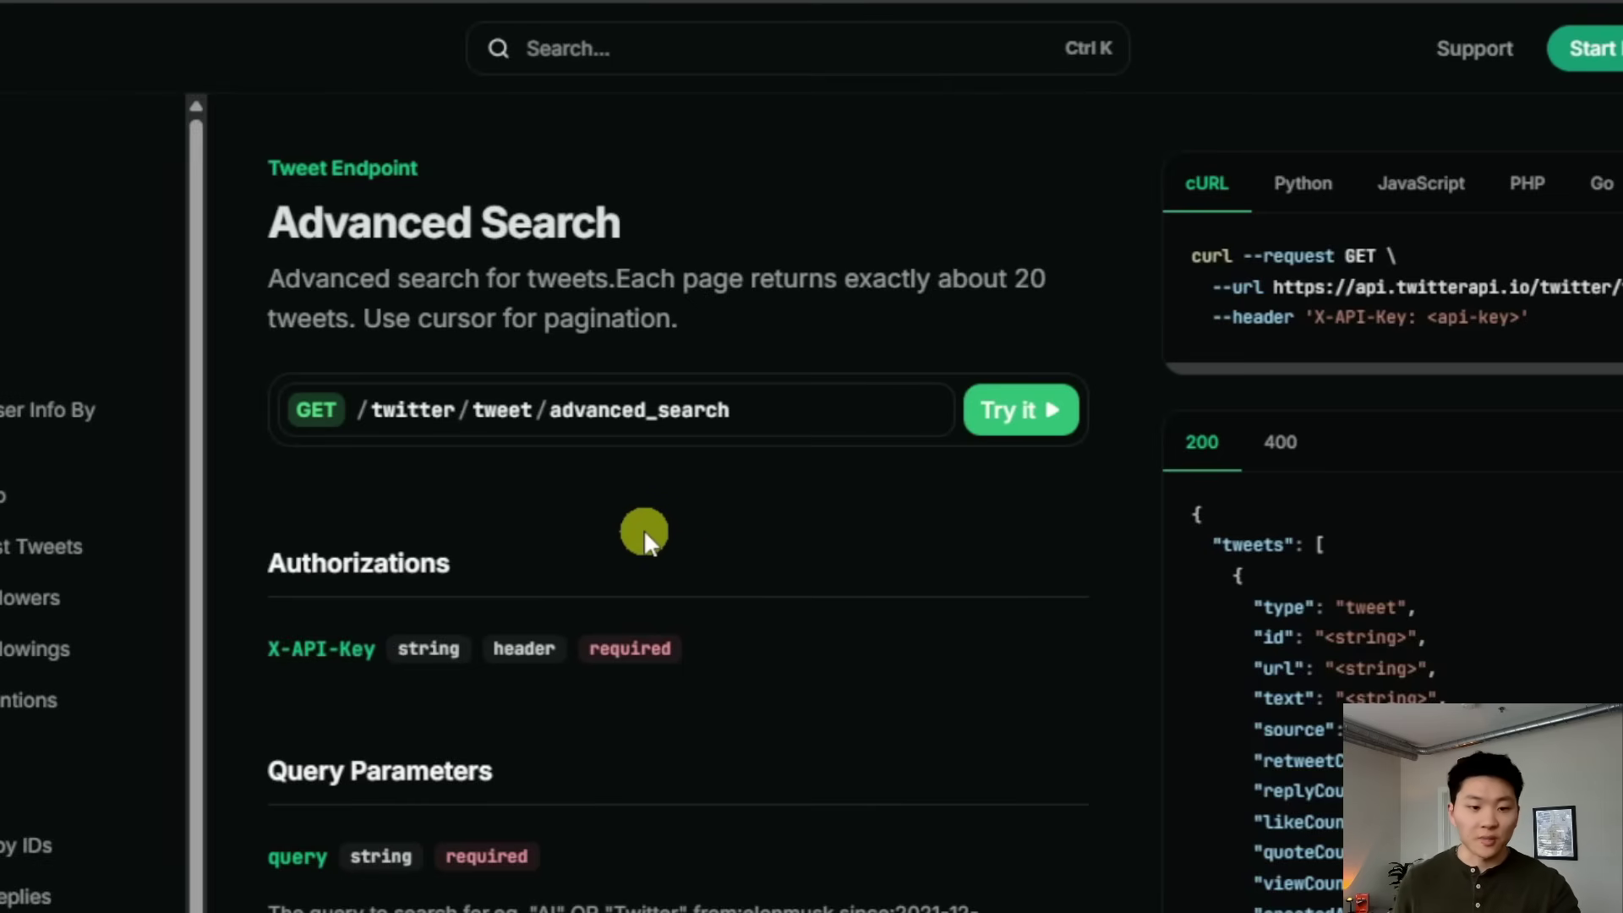
{"action": "scroll", "coordinate": [575, 498], "scroll_direction": "down", "scroll_amount": 2}
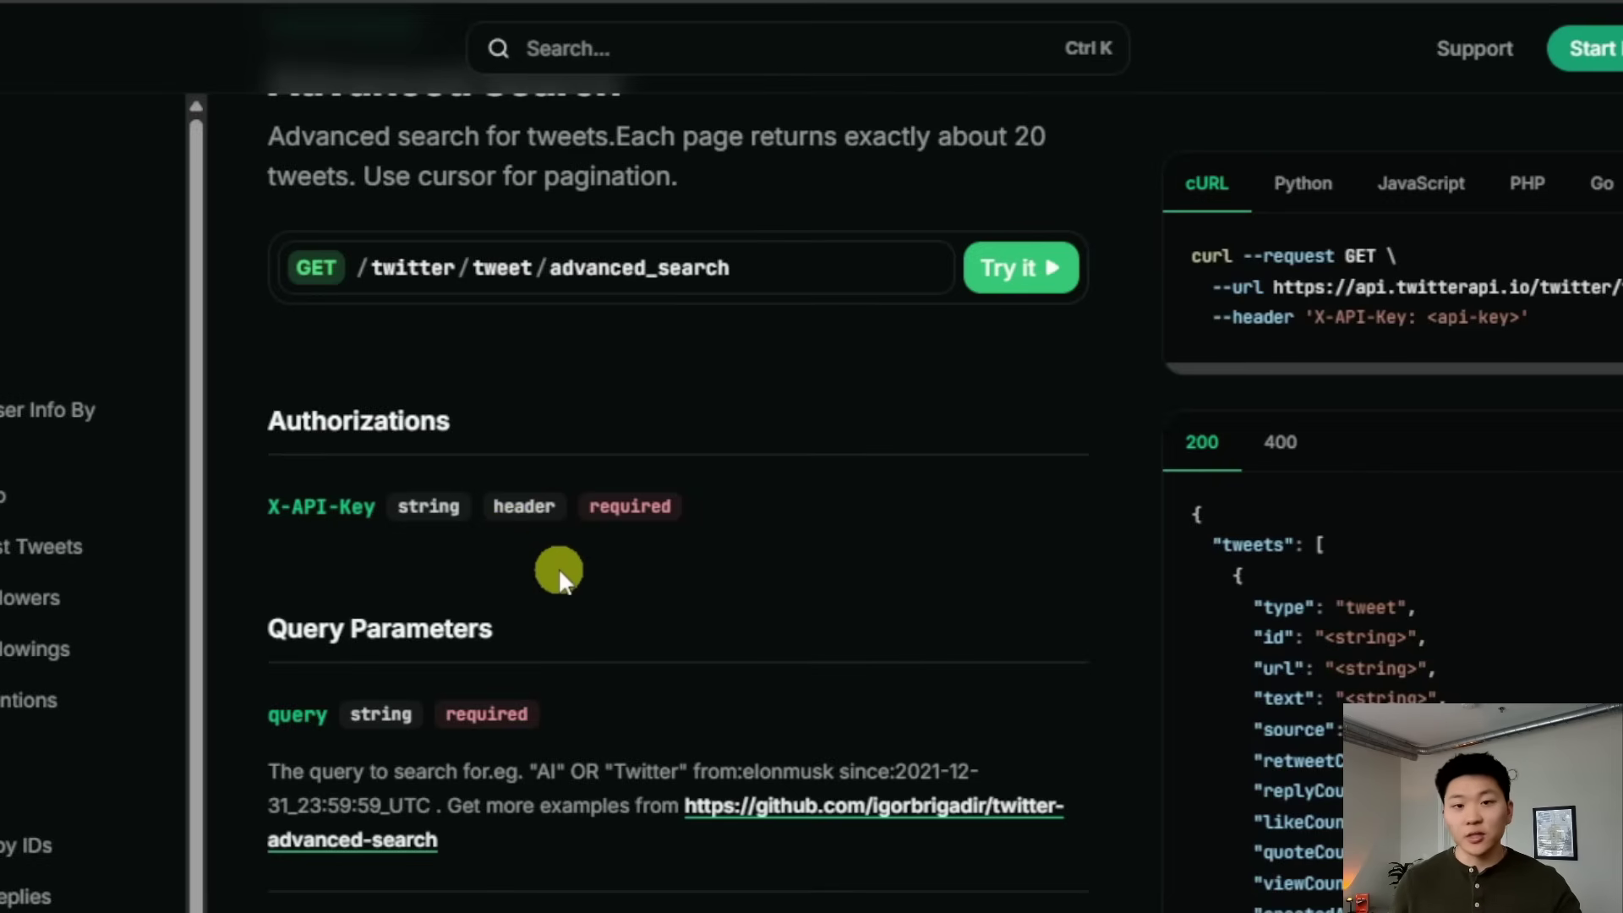
{"action": "scroll", "coordinate": [551, 558], "scroll_direction": "up", "scroll_amount": 2}
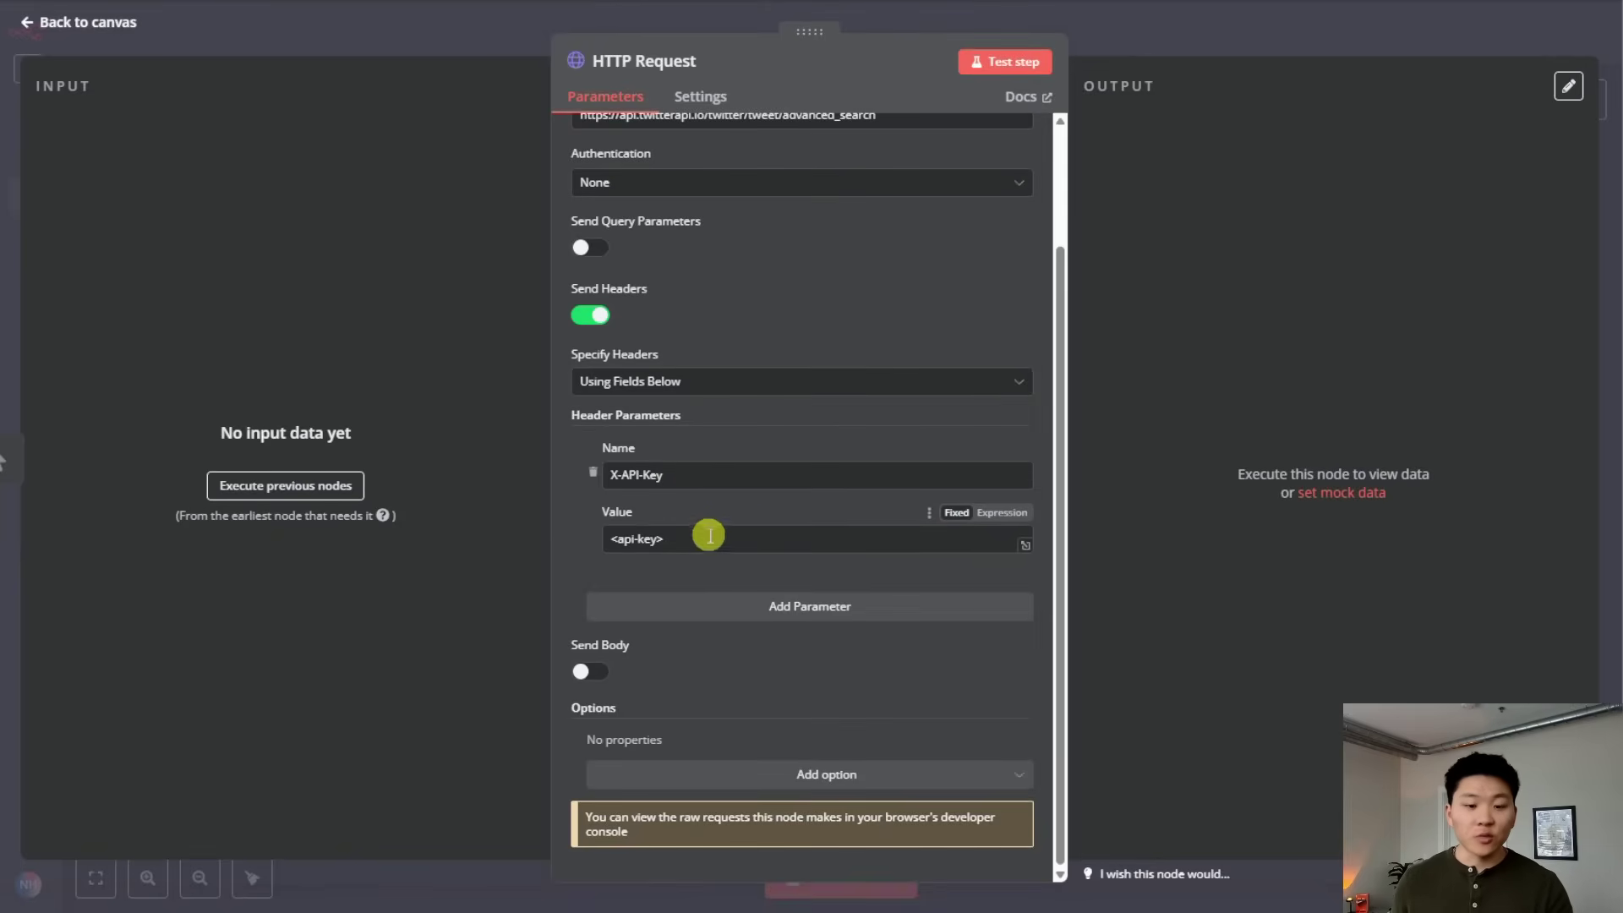
Replace the <api-key> placeholder in the X-API-Key header with an API key value.
{"action": "triple_click", "coordinate": [651, 538]}
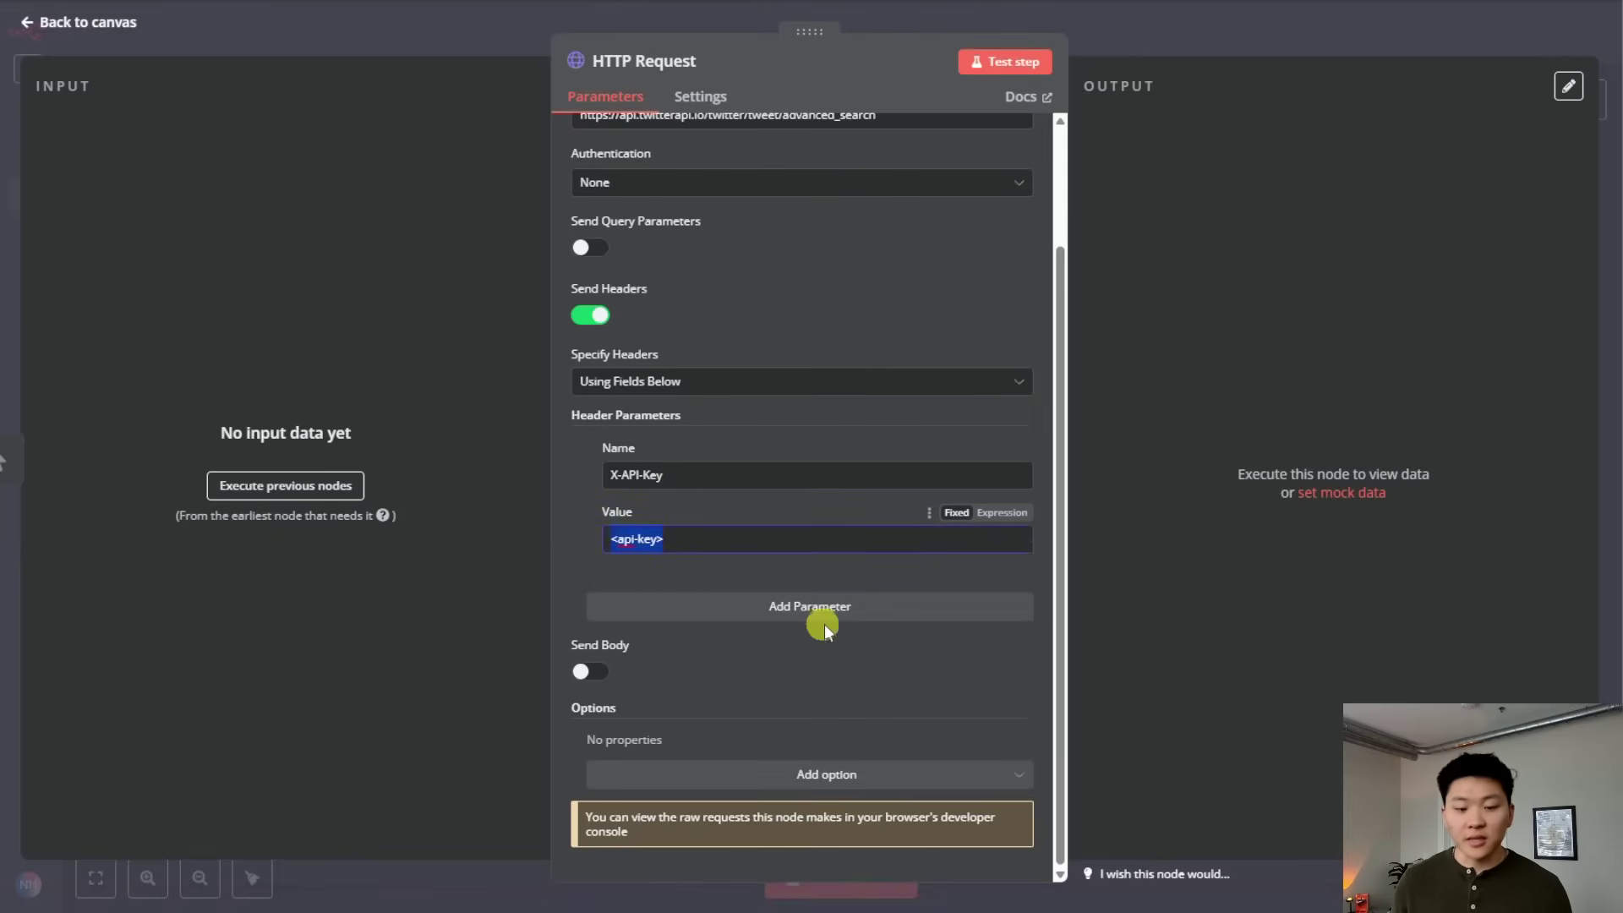
{"action": "key", "text": "BackSpace"}
{"action": "type", "text": "djflksdjflskj"}
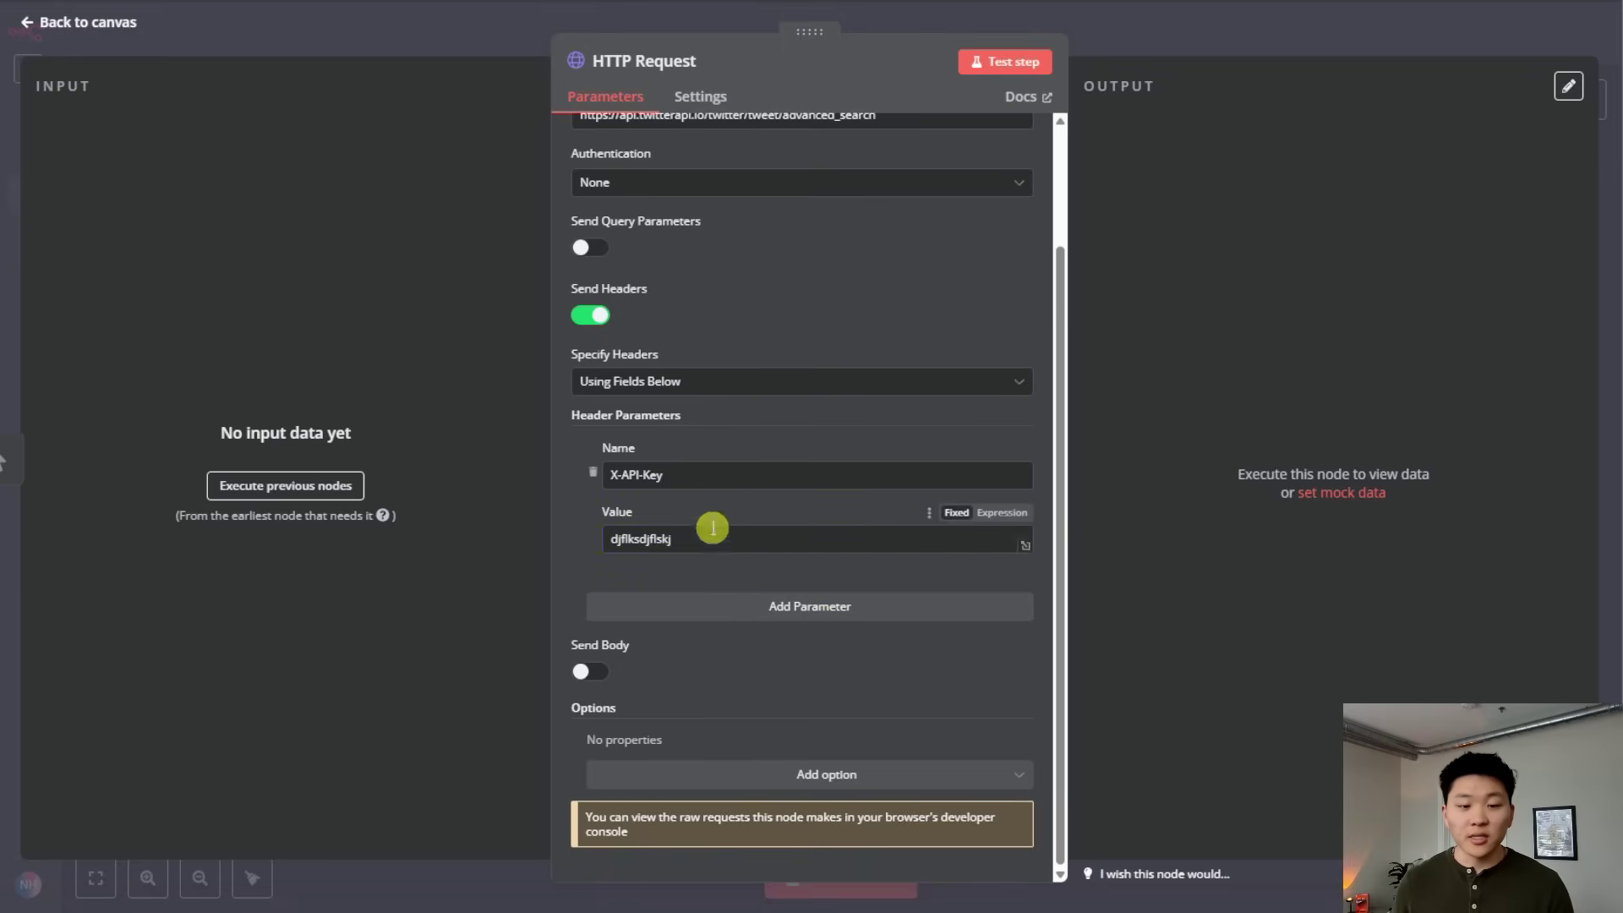
{"action": "scroll", "coordinate": [727, 519], "scroll_direction": "up", "scroll_amount": 3}
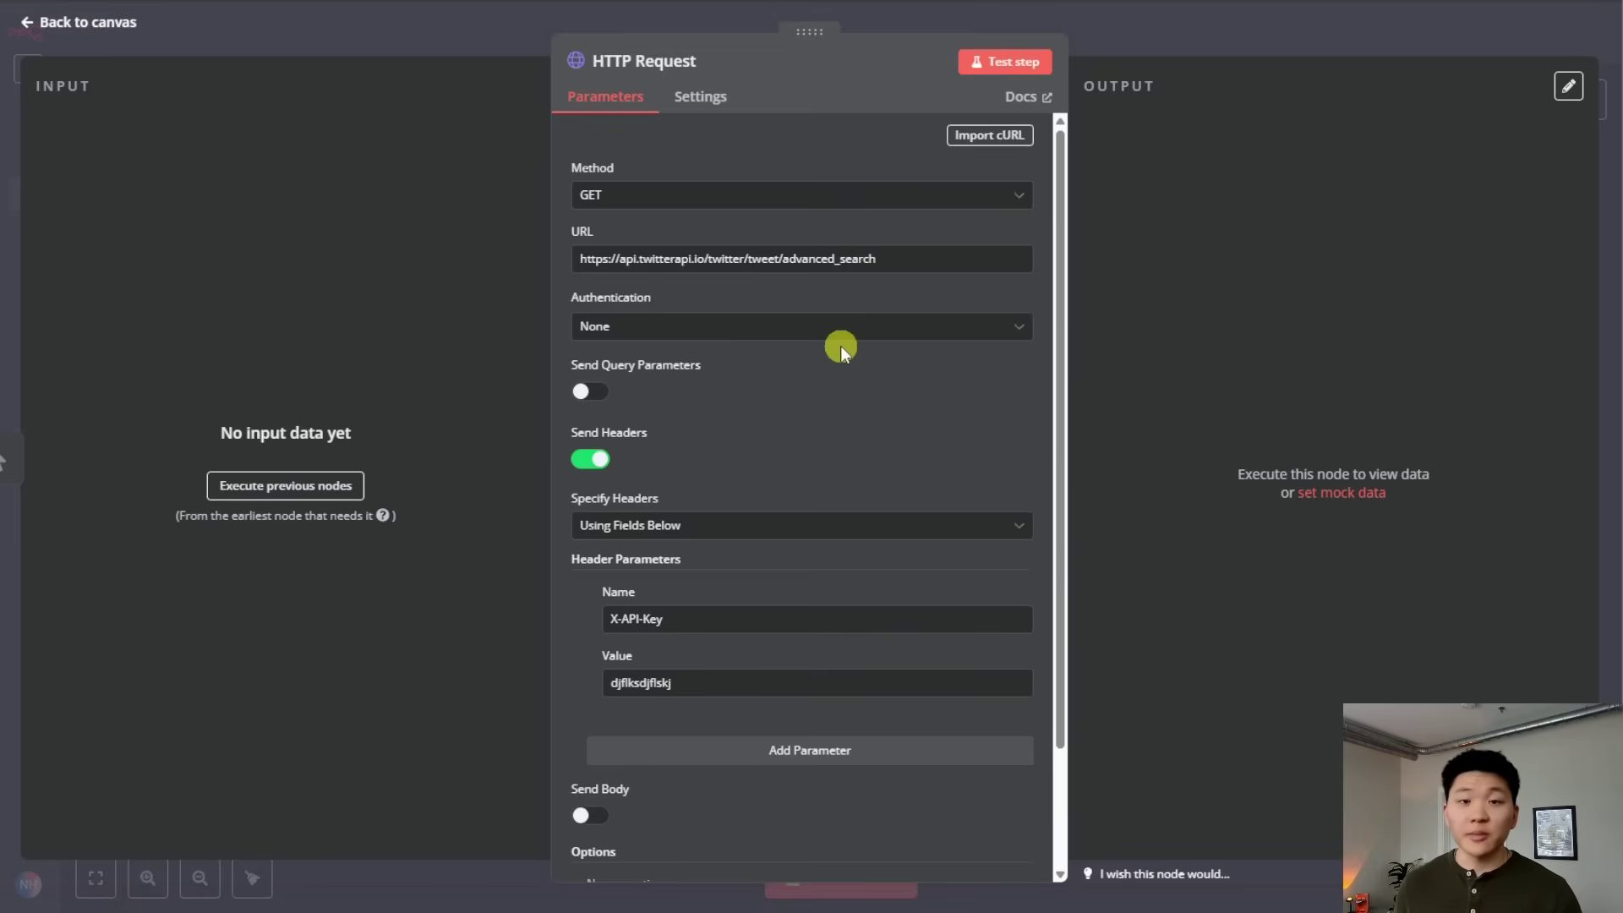
Set Authentication to Generic Credential Type with Header Auth.
{"action": "left_click", "coordinate": [771, 332]}
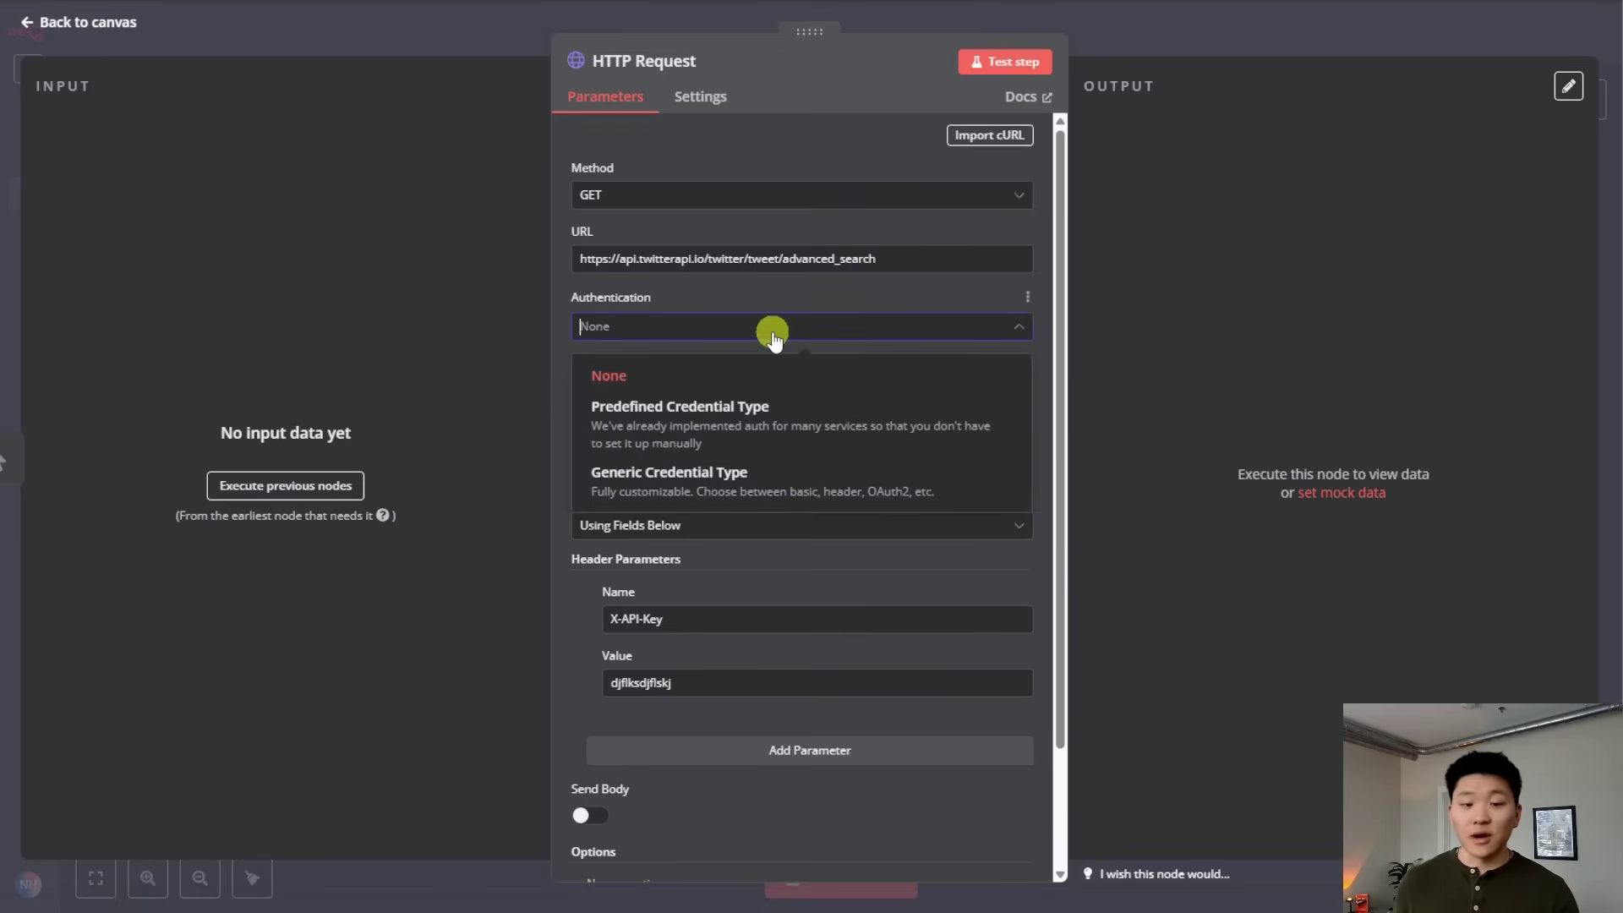
{"action": "left_click", "coordinate": [832, 483]}
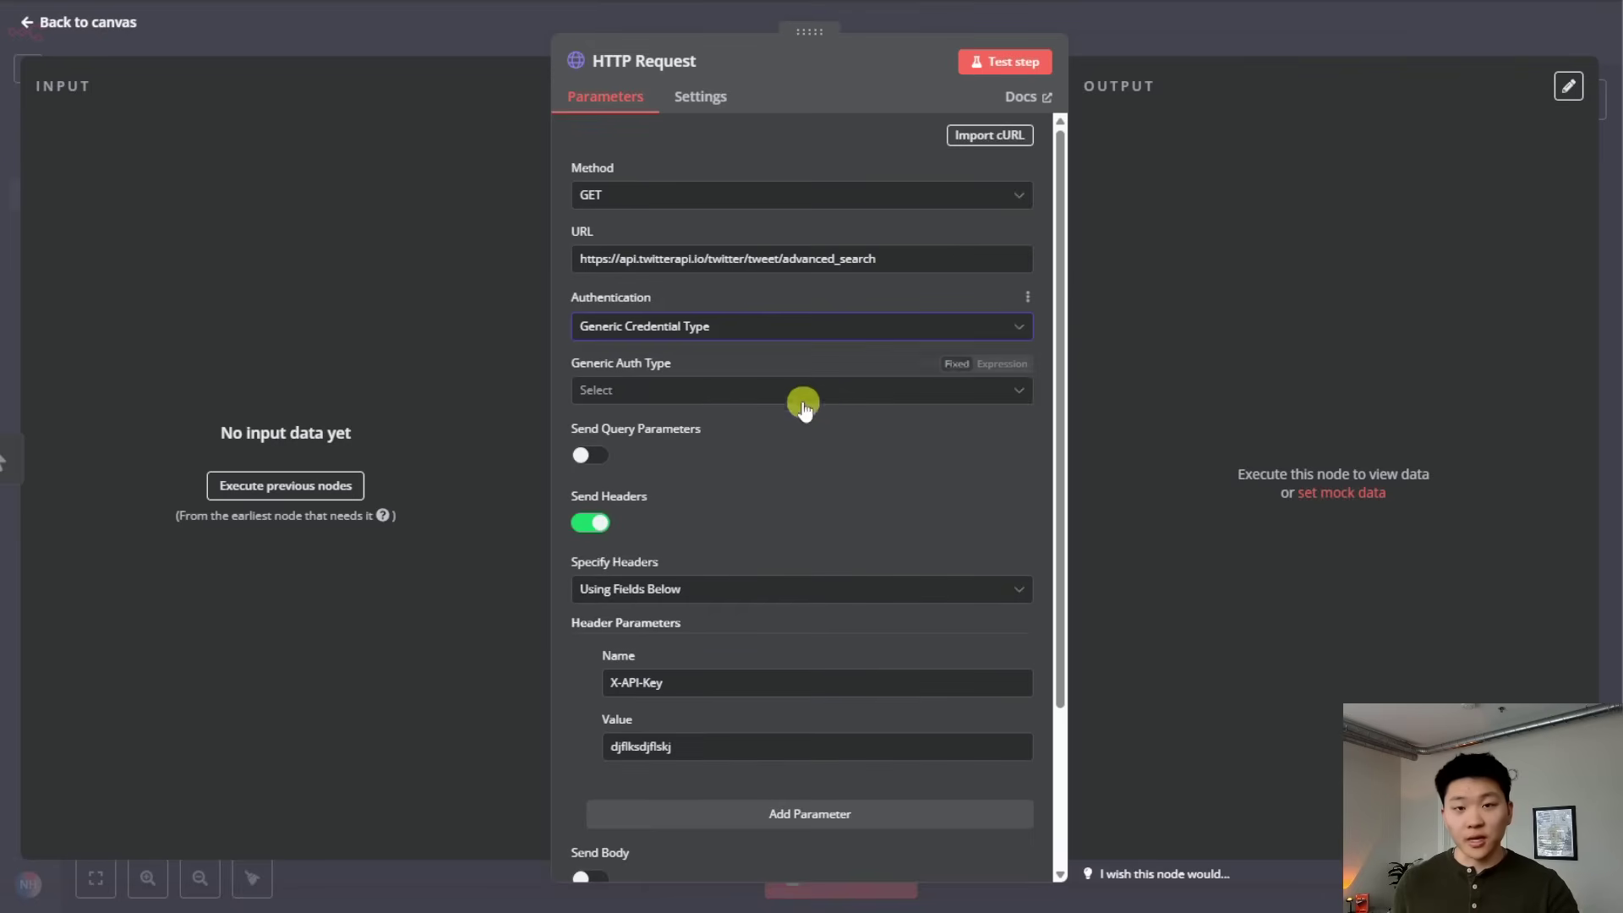
{"action": "left_click", "coordinate": [751, 393]}
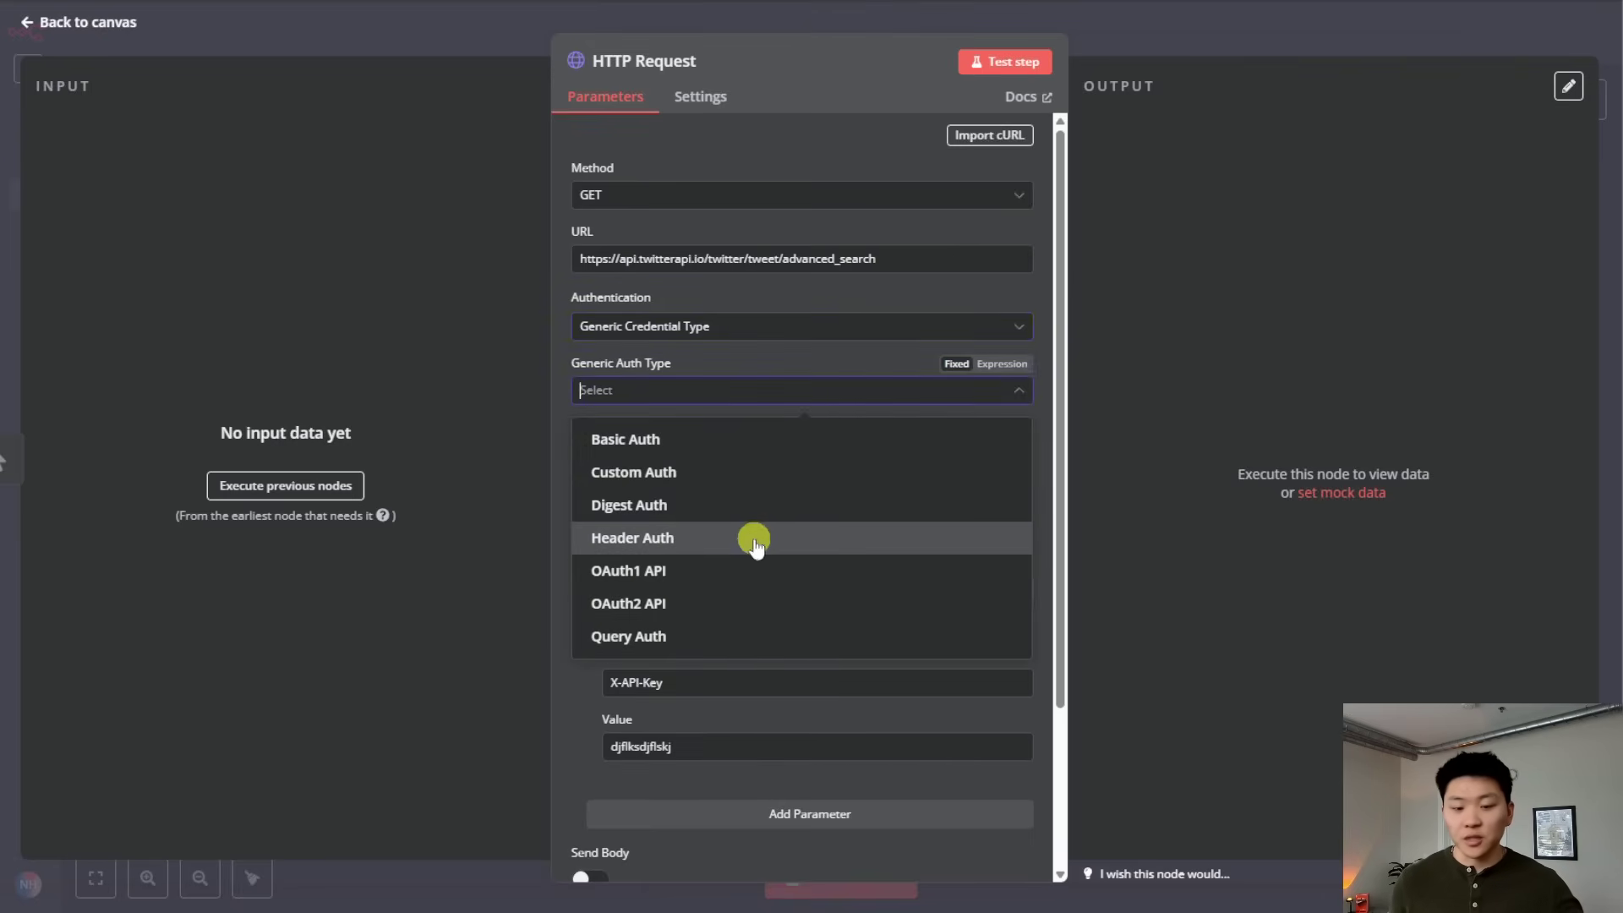
{"action": "left_click", "coordinate": [751, 539]}
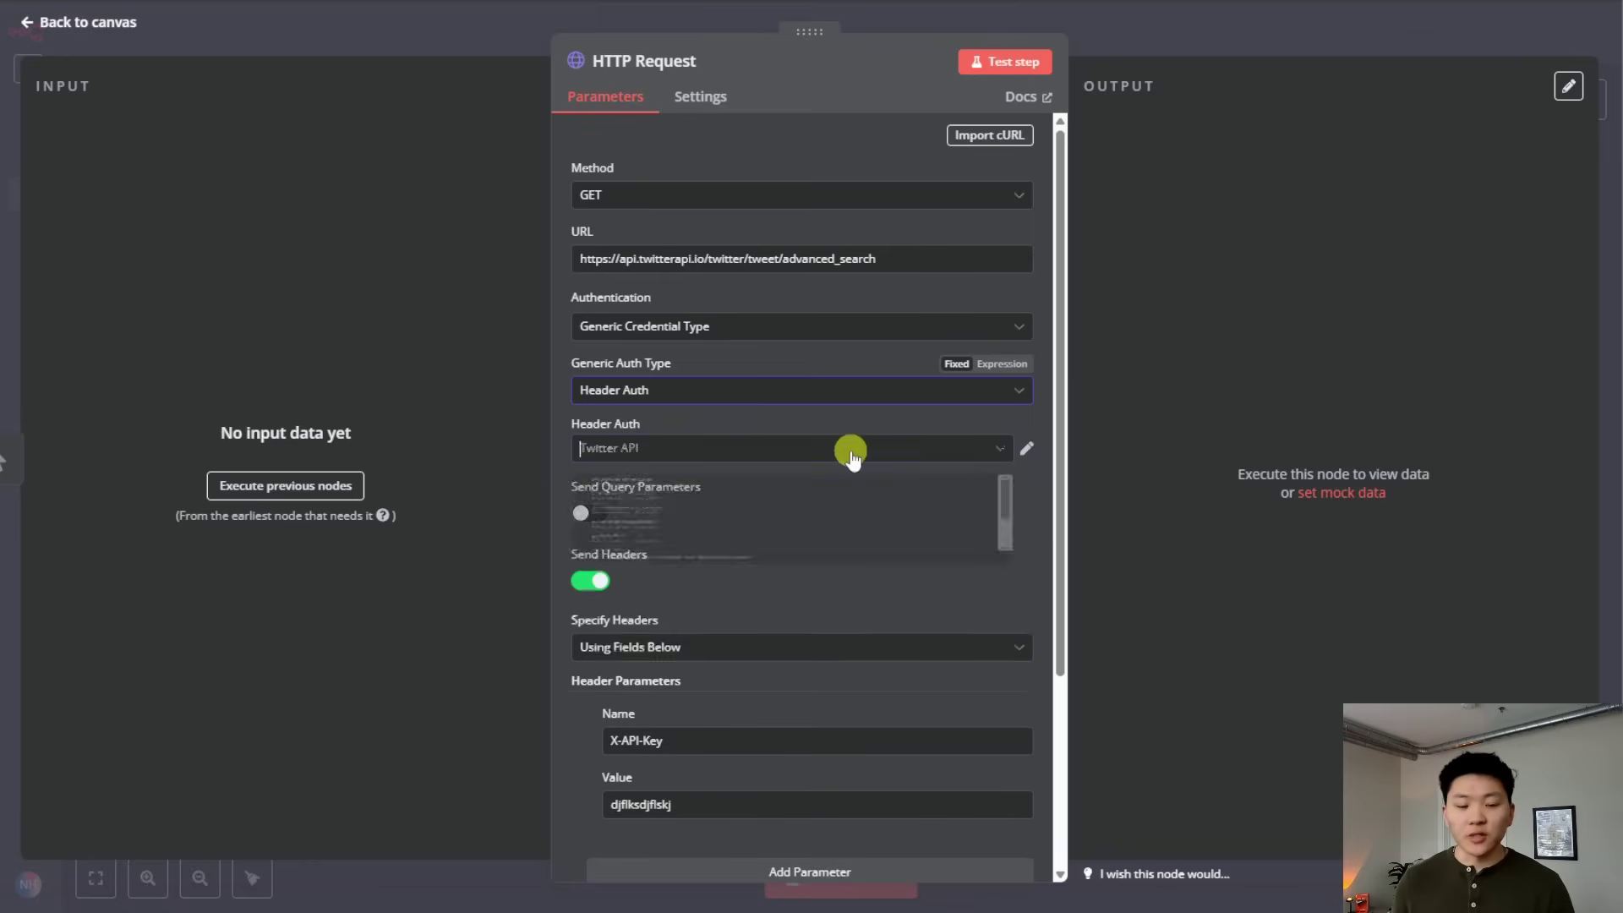
Create and save a Header Auth credential 'Twitter Demo' with name X-API-KEY and the pasted key.
{"action": "left_click", "coordinate": [803, 456]}
{"action": "scroll", "coordinate": [722, 713], "scroll_direction": "down", "scroll_amount": 5}
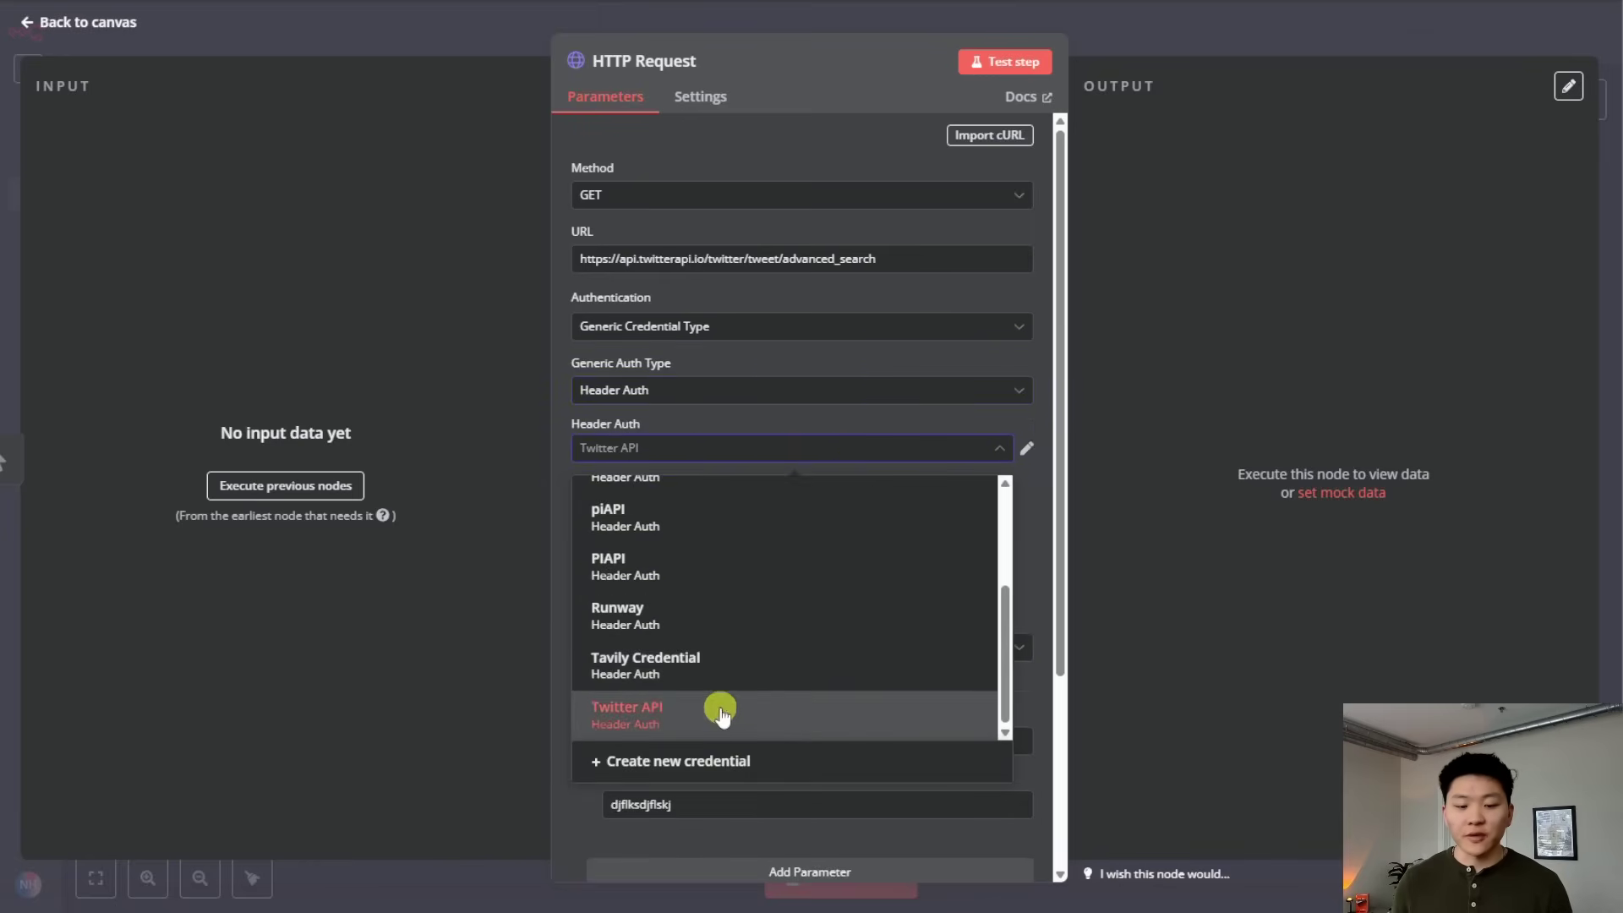
{"action": "left_click", "coordinate": [736, 767]}
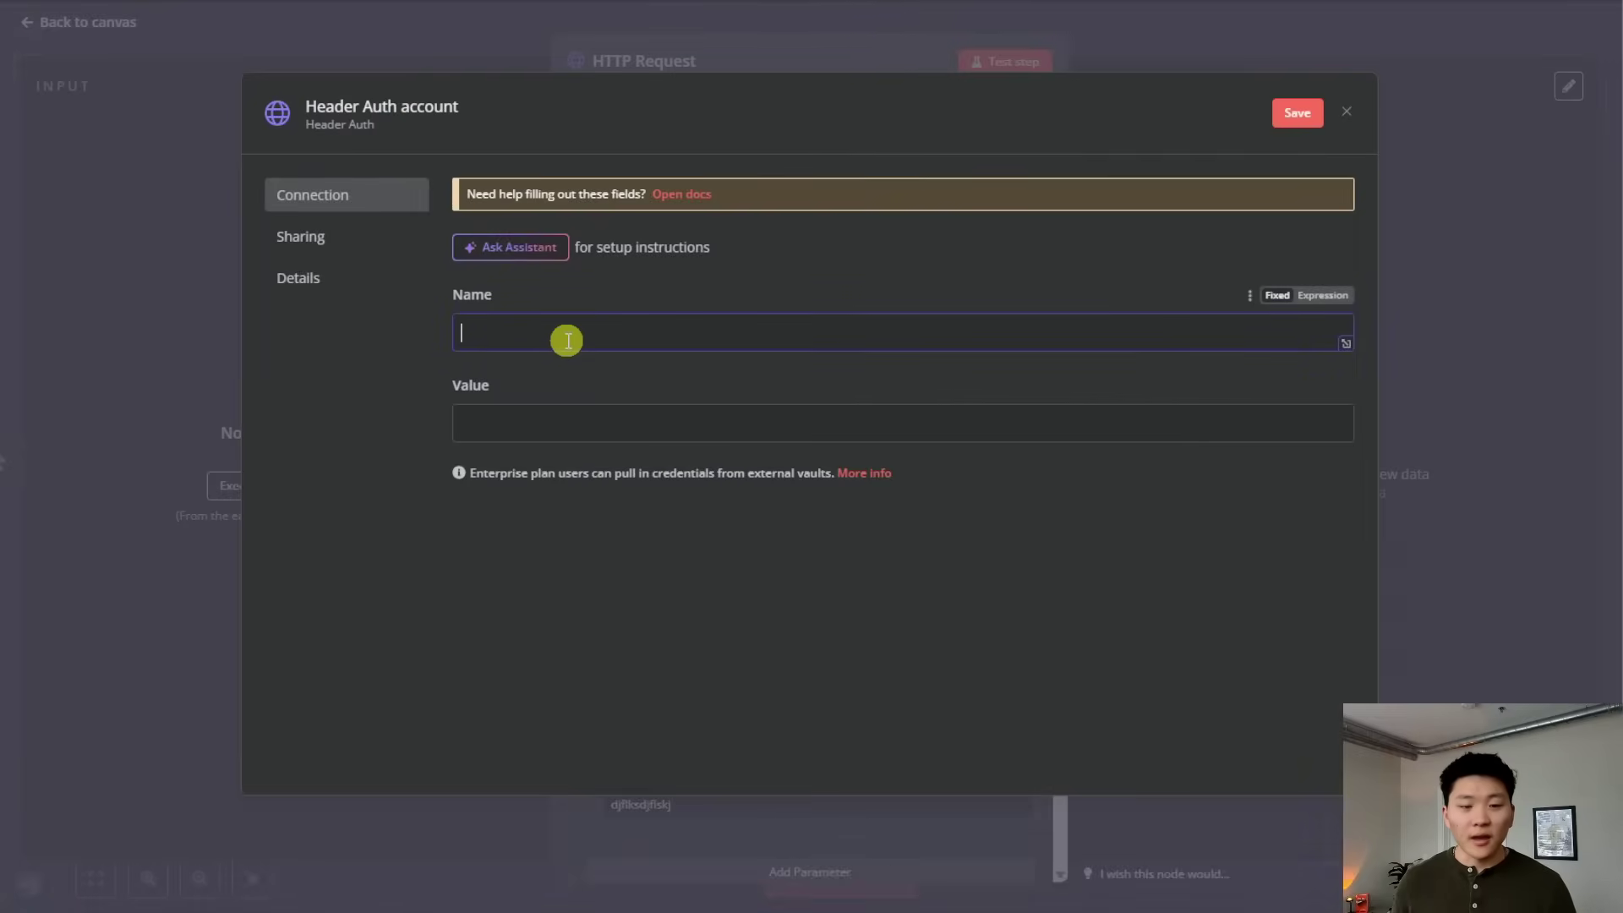
{"action": "type", "text": "X-API-KEy"}
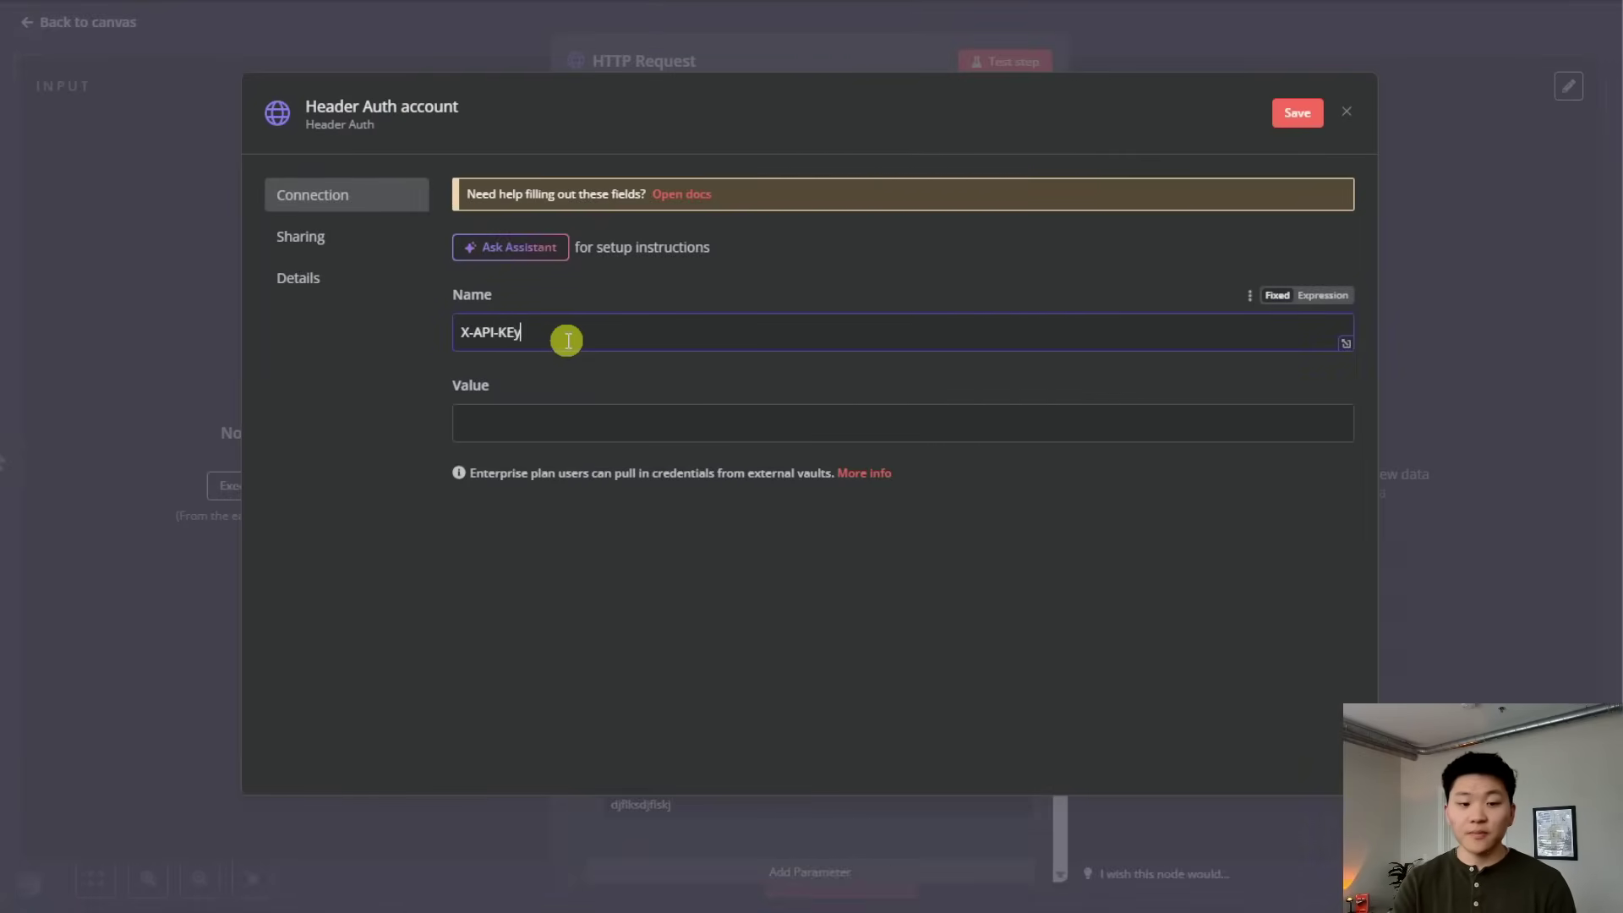
{"action": "key", "text": "BackSpace"}
{"action": "type", "text": "Y"}
{"action": "left_click", "coordinate": [659, 423]}
{"action": "key", "text": "ctrl+v"}
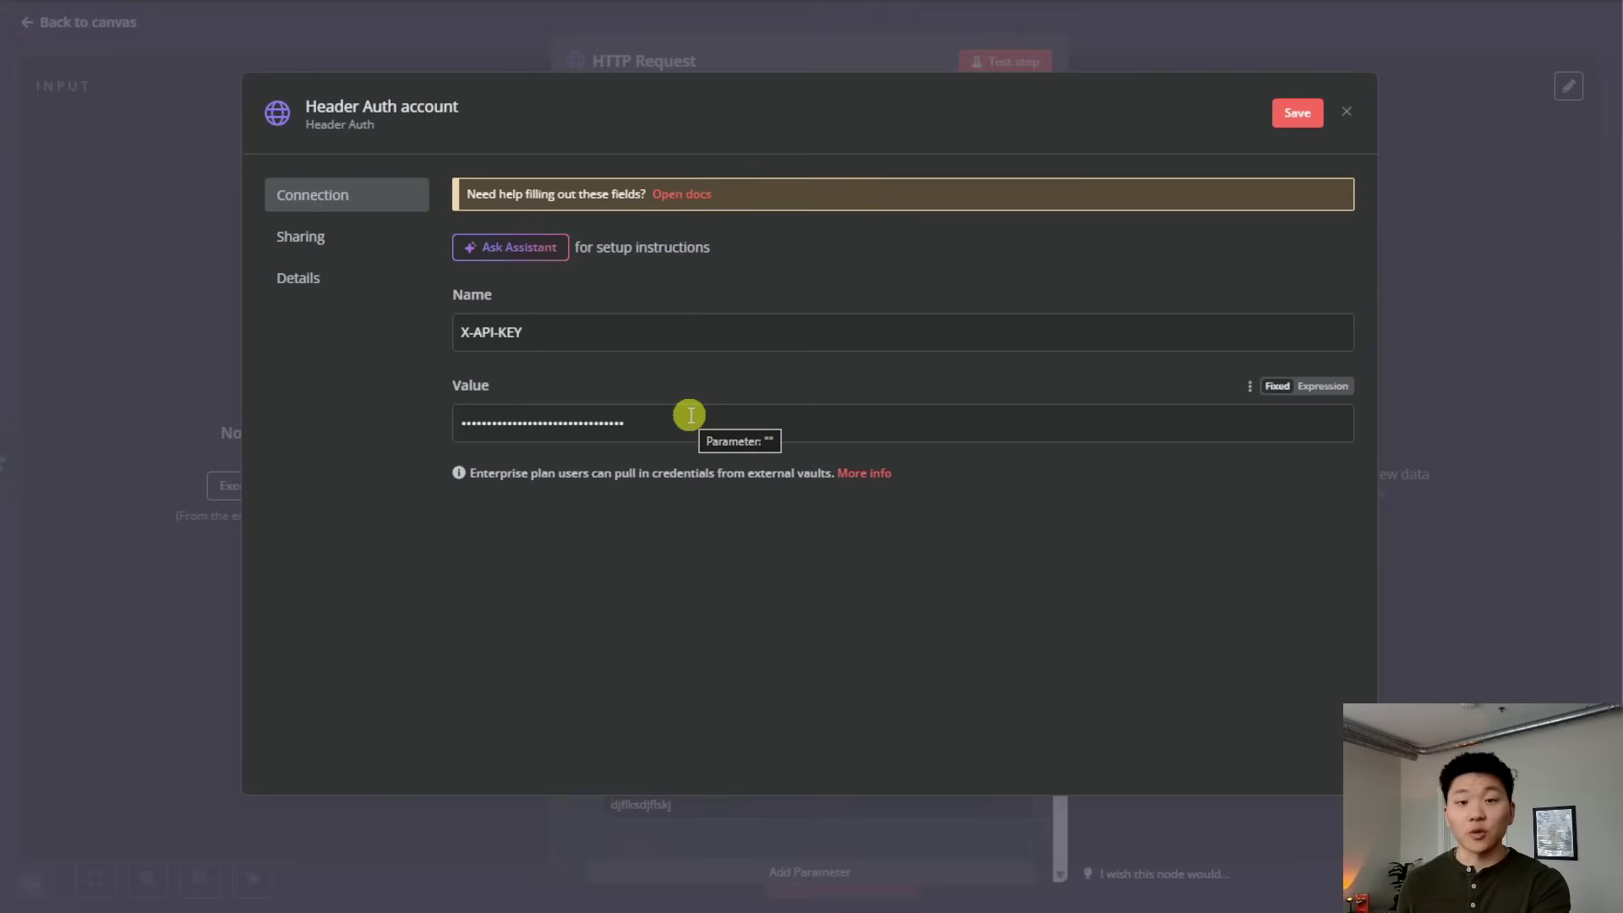
{"action": "left_click_drag", "start_coordinate": [447, 112], "coordinate": [242, 115]}
{"action": "type", "text": "Twitte"}
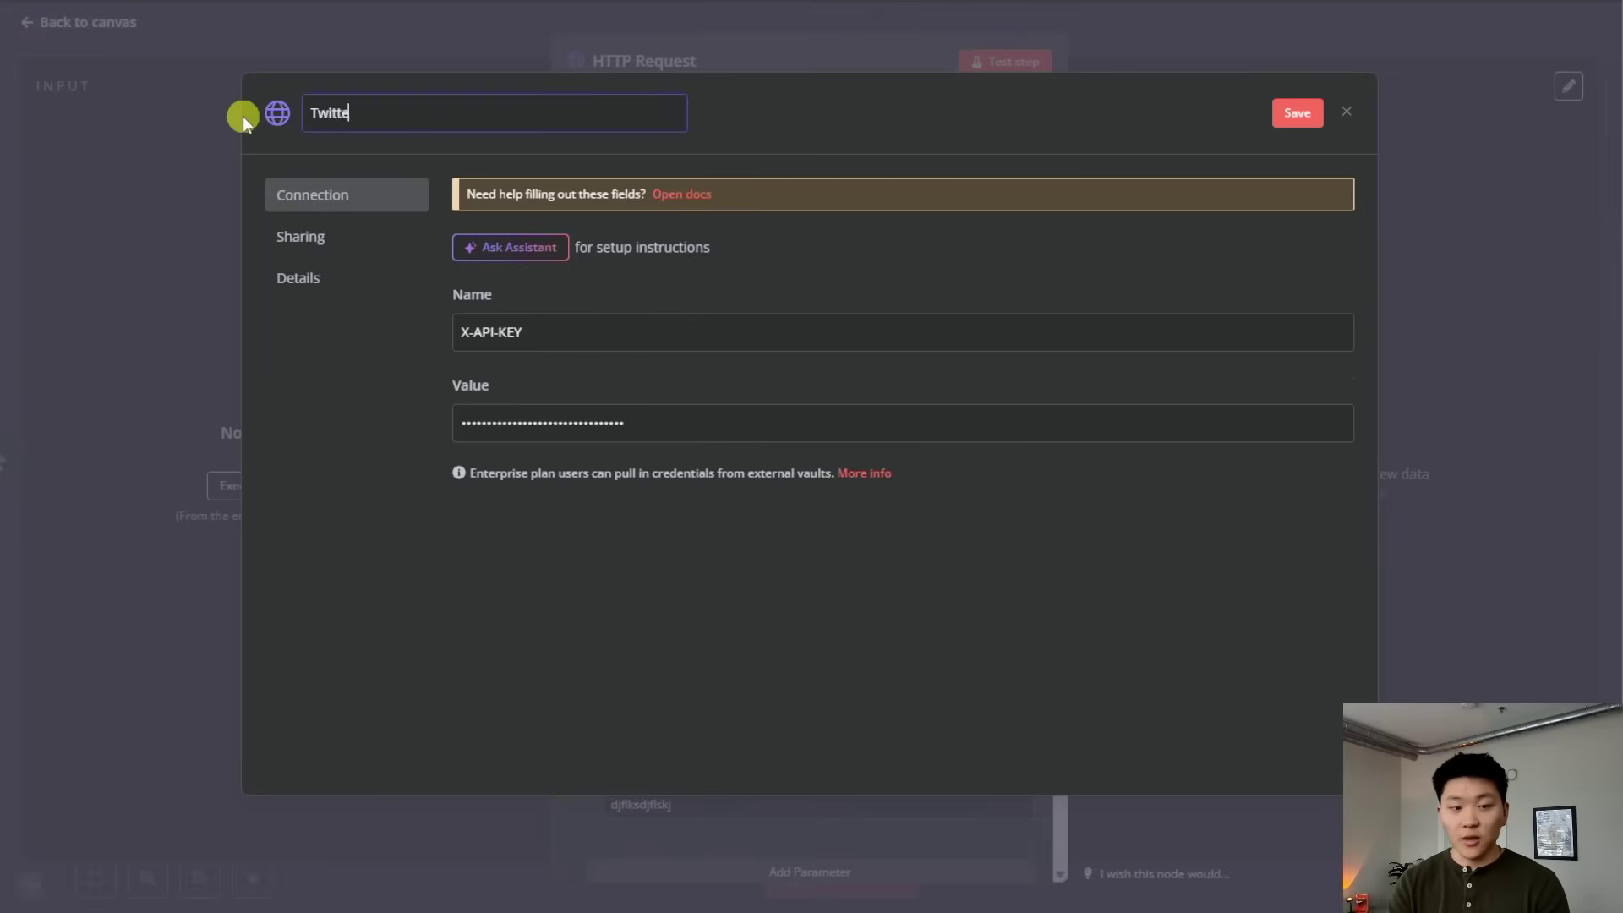
{"action": "type", "text": "r Demo"}
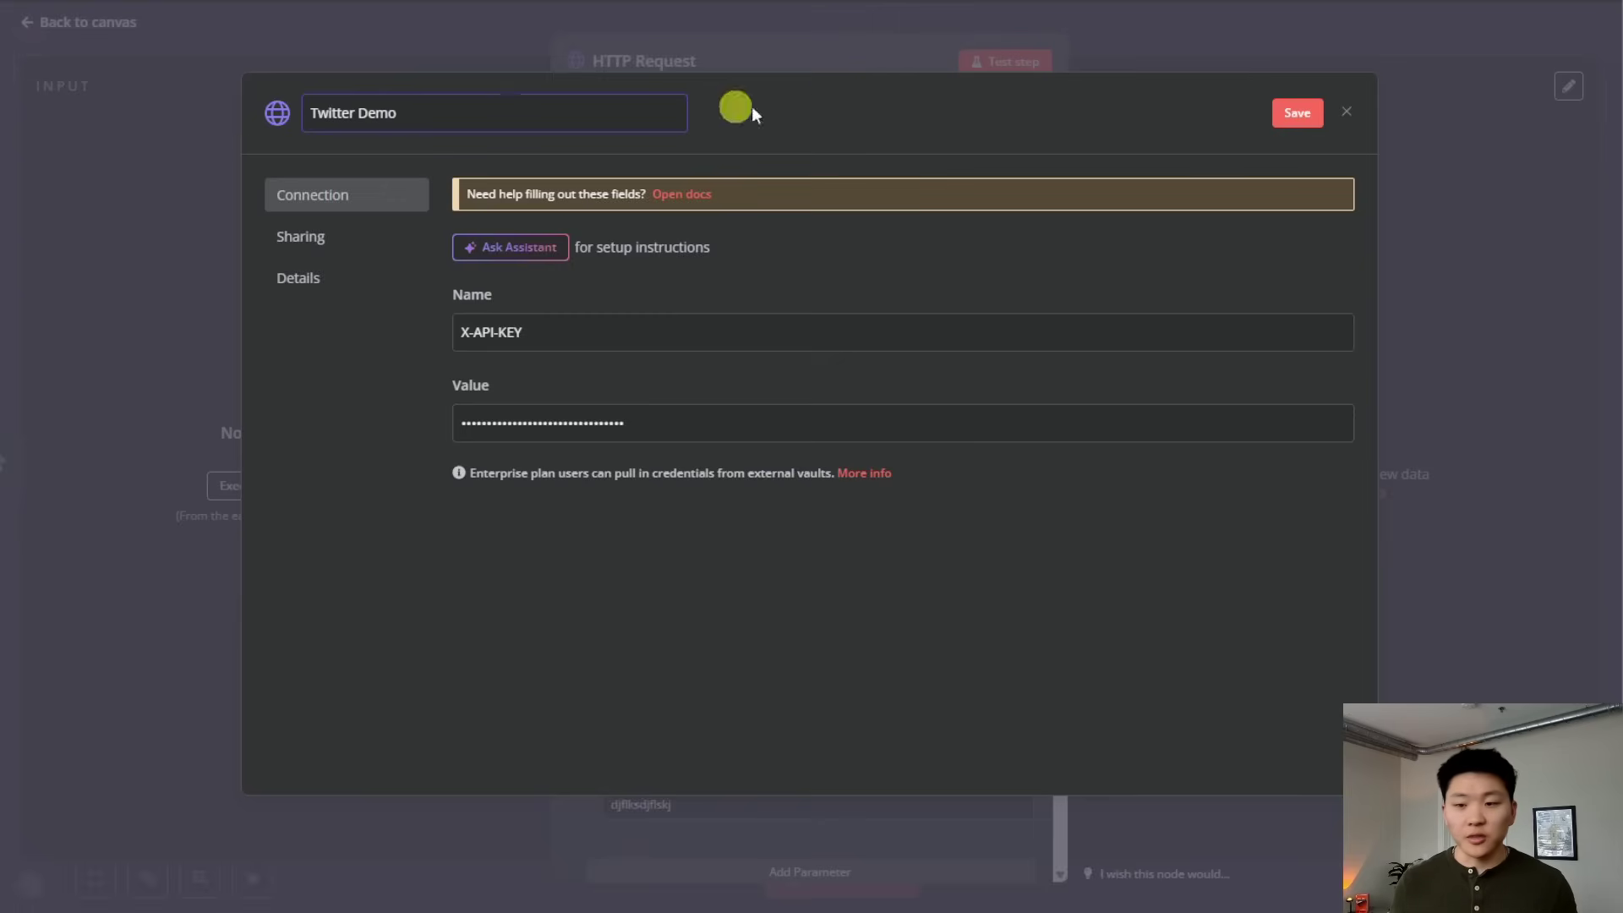
{"action": "left_click", "coordinate": [1296, 113]}
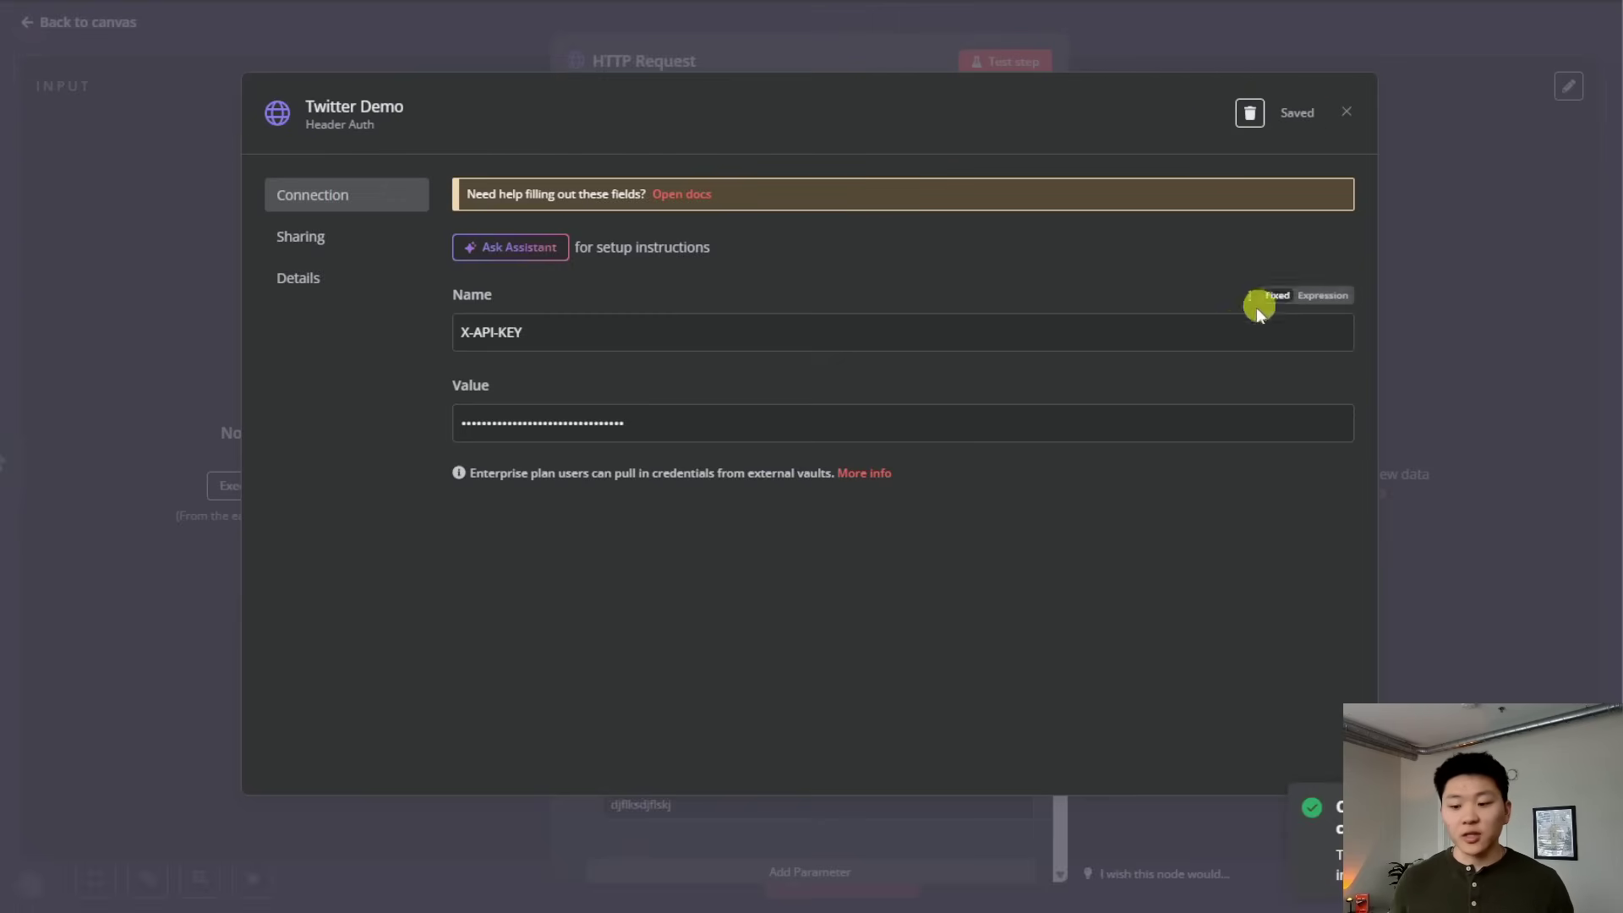
{"action": "left_click", "coordinate": [1346, 111]}
Select the Twitter Demo credential and turn off Send Headers.
{"action": "left_click", "coordinate": [790, 455]}
{"action": "scroll", "coordinate": [794, 638], "scroll_direction": "down", "scroll_amount": 1}
{"action": "scroll", "coordinate": [826, 536], "scroll_direction": "up", "scroll_amount": 3}
{"action": "scroll", "coordinate": [841, 634], "scroll_direction": "down", "scroll_amount": 2}
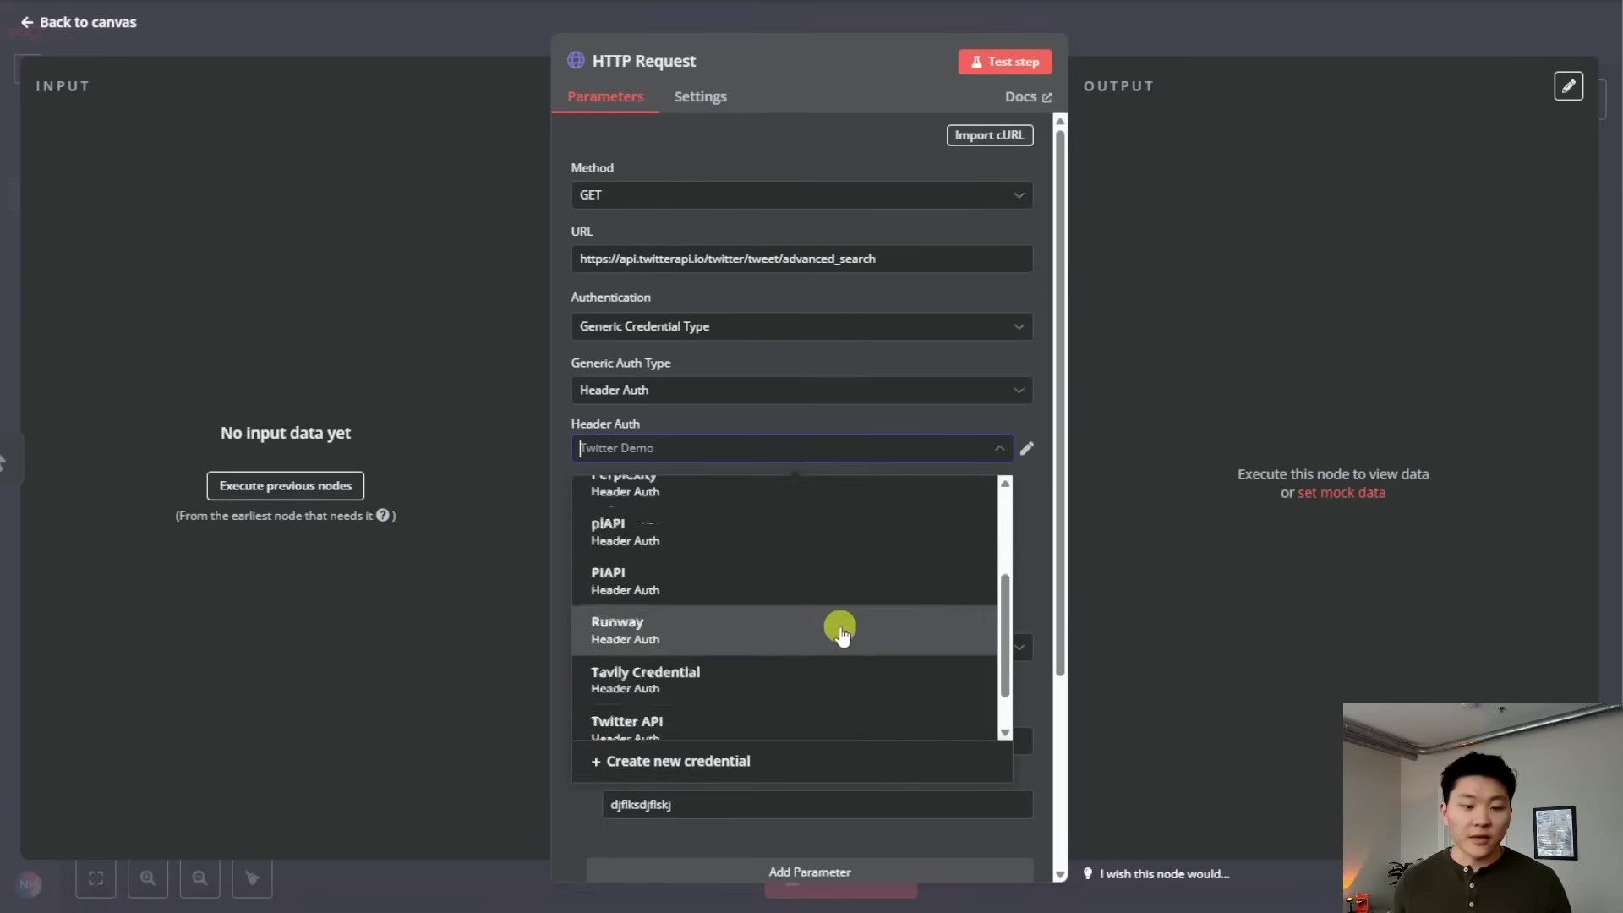
{"action": "scroll", "coordinate": [790, 715], "scroll_direction": "down", "scroll_amount": 1}
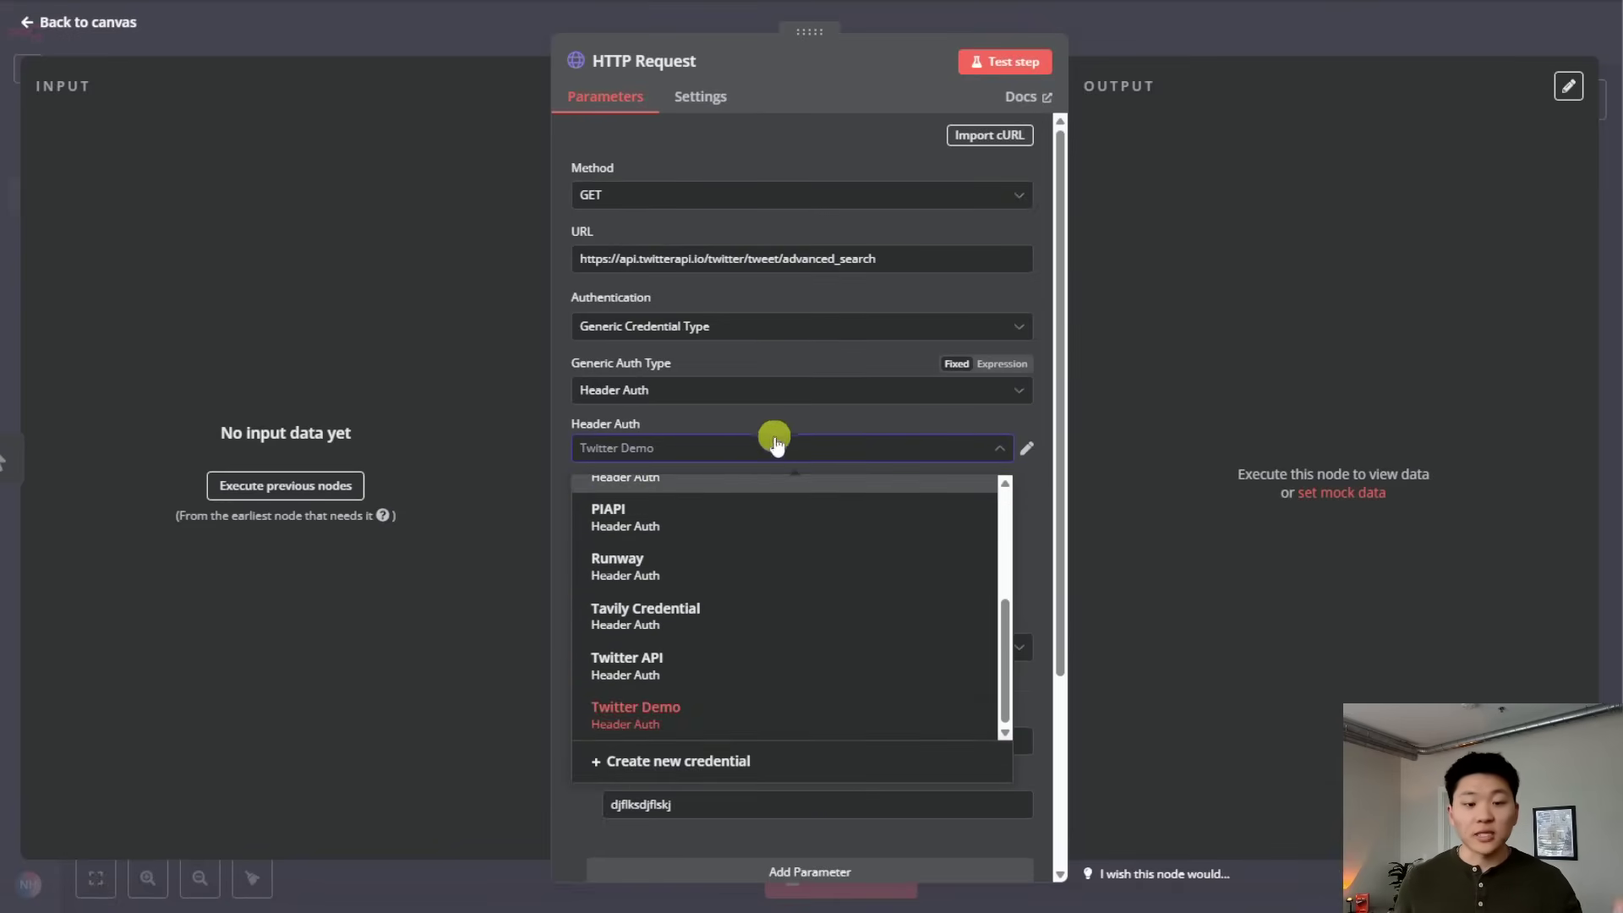
{"action": "left_click", "coordinate": [730, 420]}
{"action": "scroll", "coordinate": [826, 601], "scroll_direction": "down", "scroll_amount": 1}
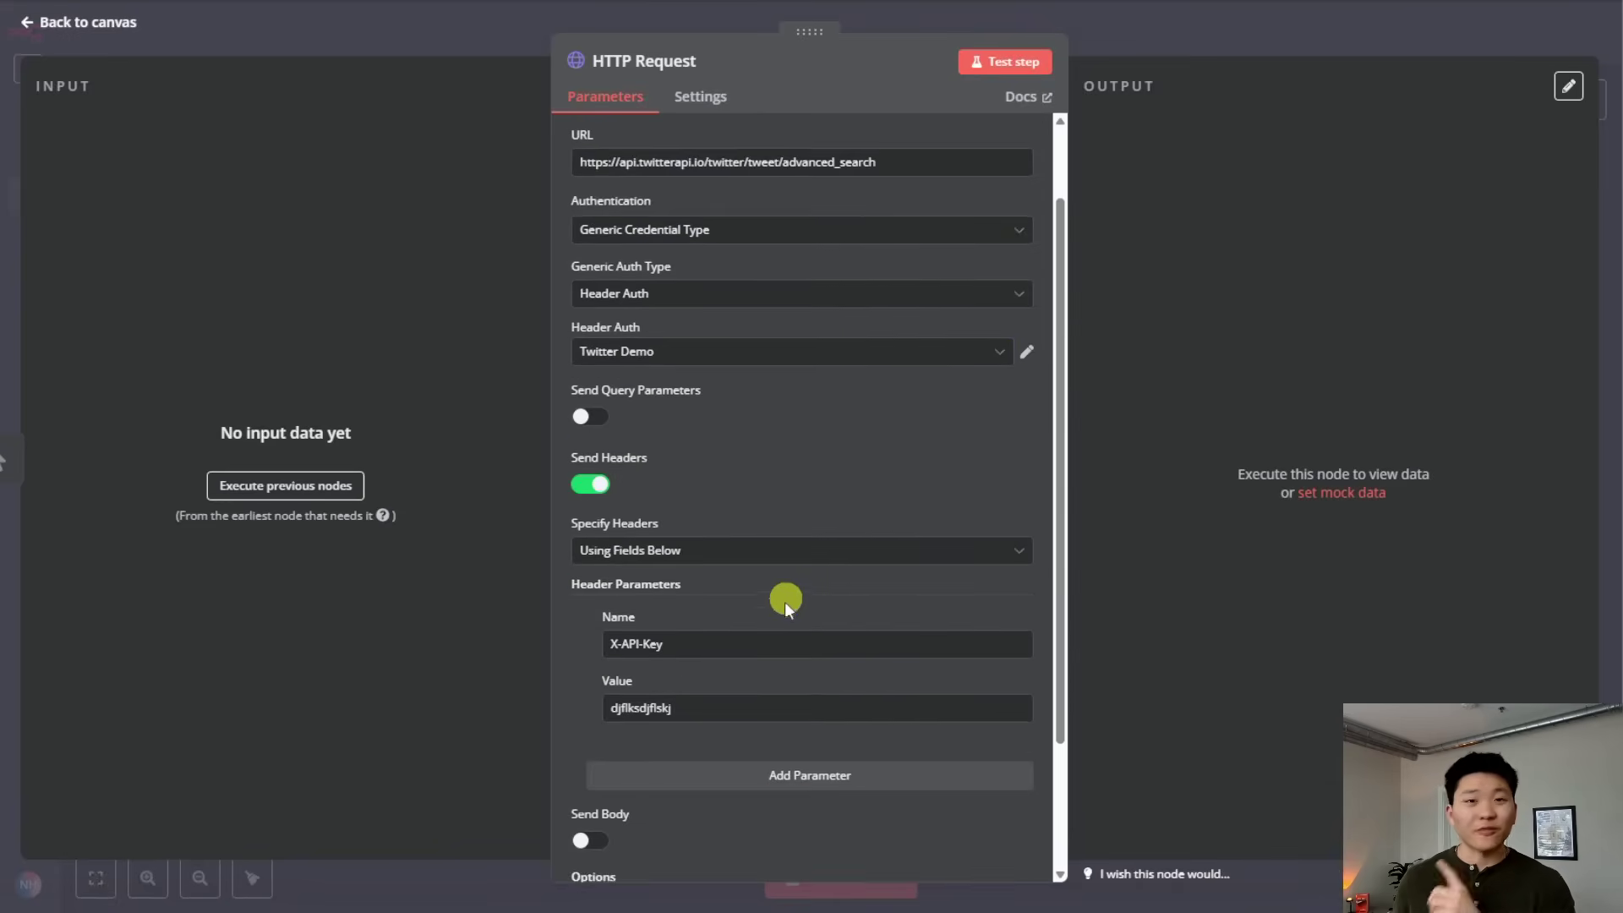
{"action": "left_click", "coordinate": [595, 487]}
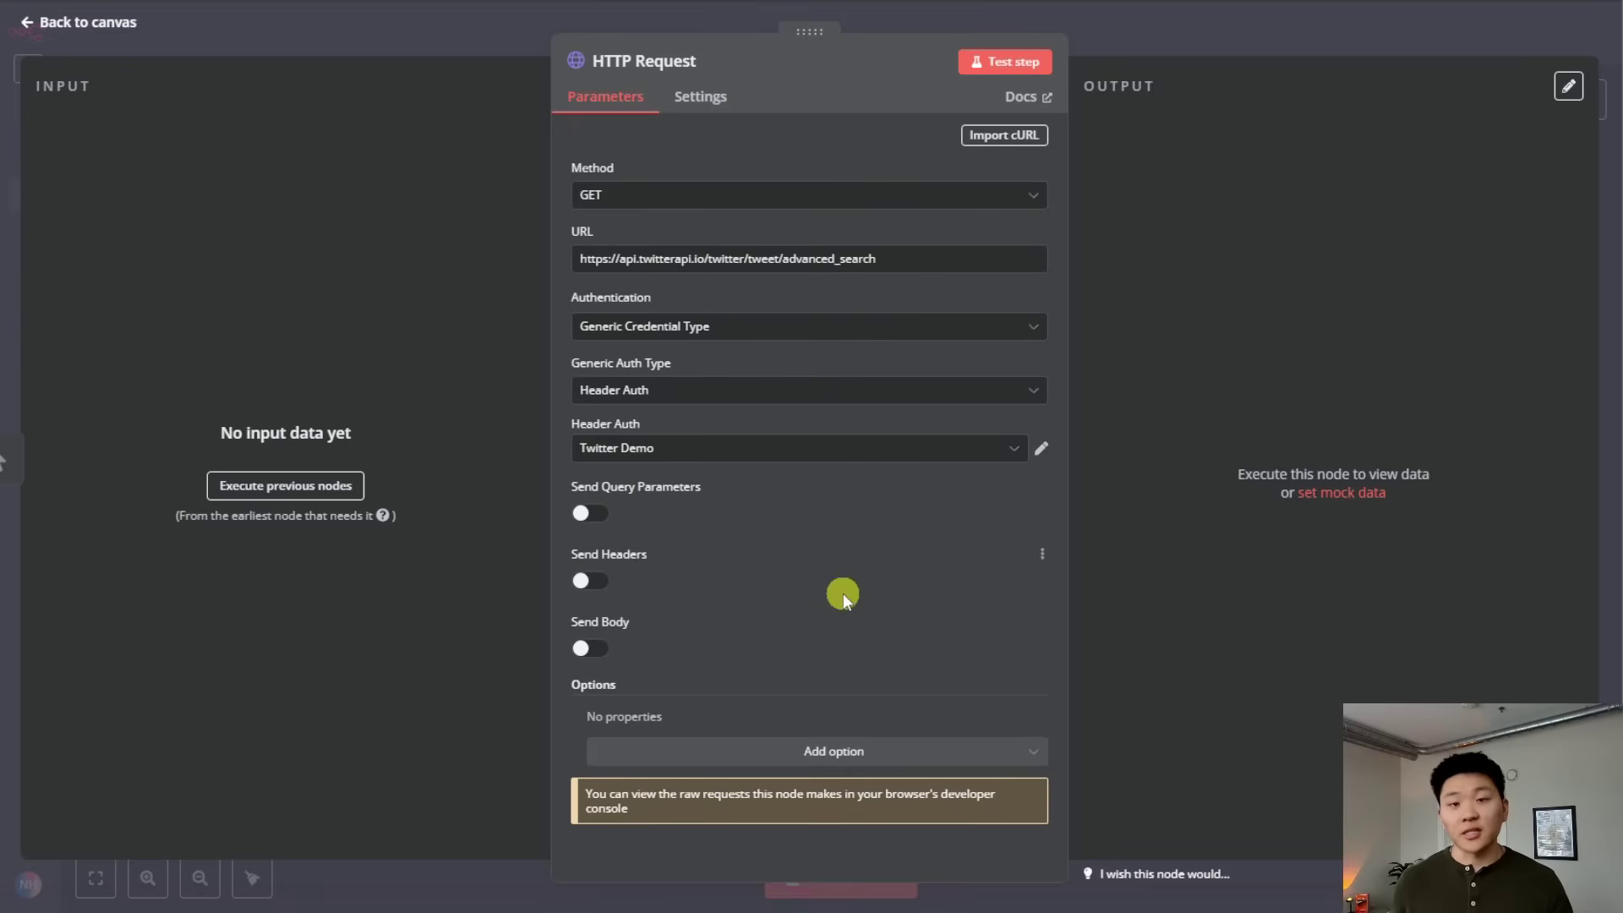
Return to the Advanced Search docs and scroll through the Authorizations and Query Parameters sections.
{"action": "key", "text": "alt+Tab"}
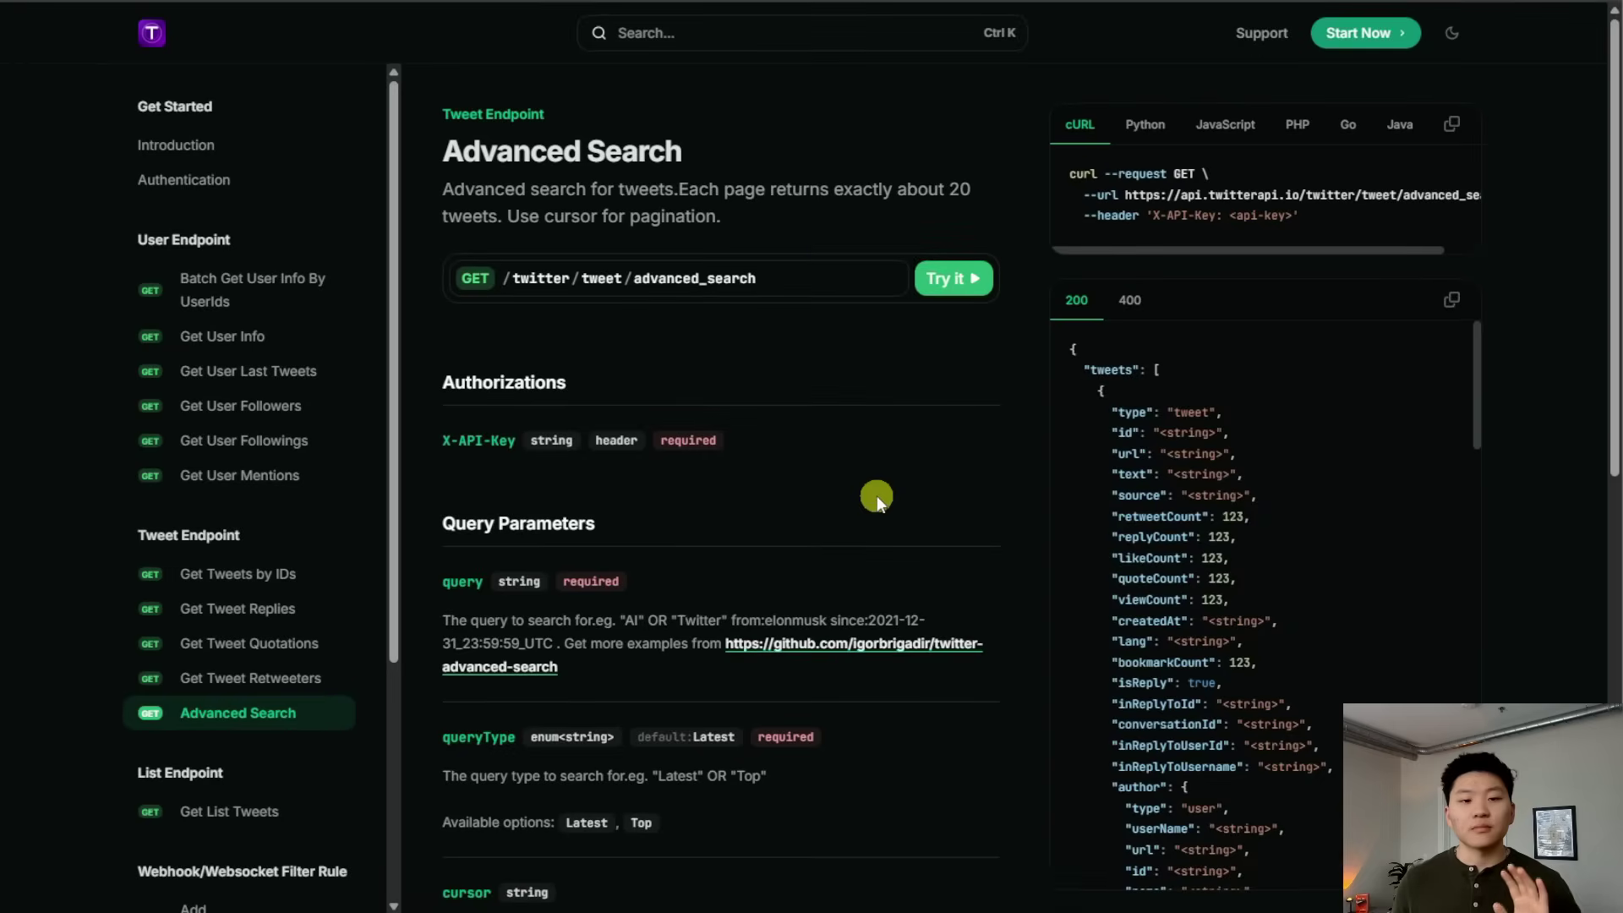
{"action": "scroll", "coordinate": [859, 431], "scroll_direction": "down", "scroll_amount": 3}
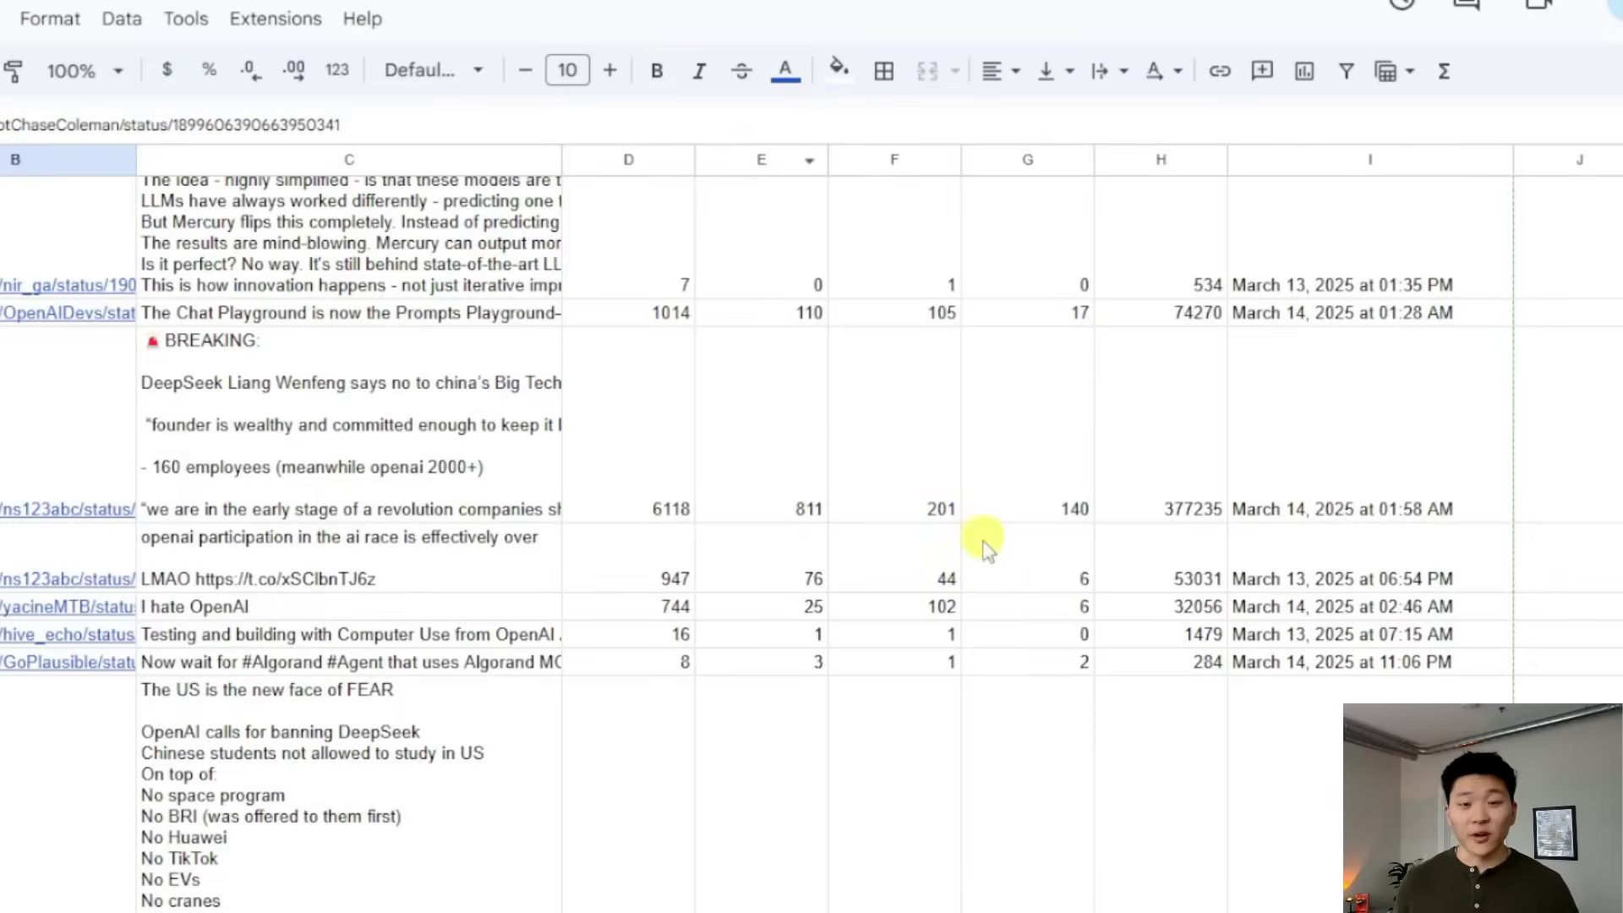
{"action": "scroll", "coordinate": [1087, 536], "scroll_direction": "up", "scroll_amount": 10}
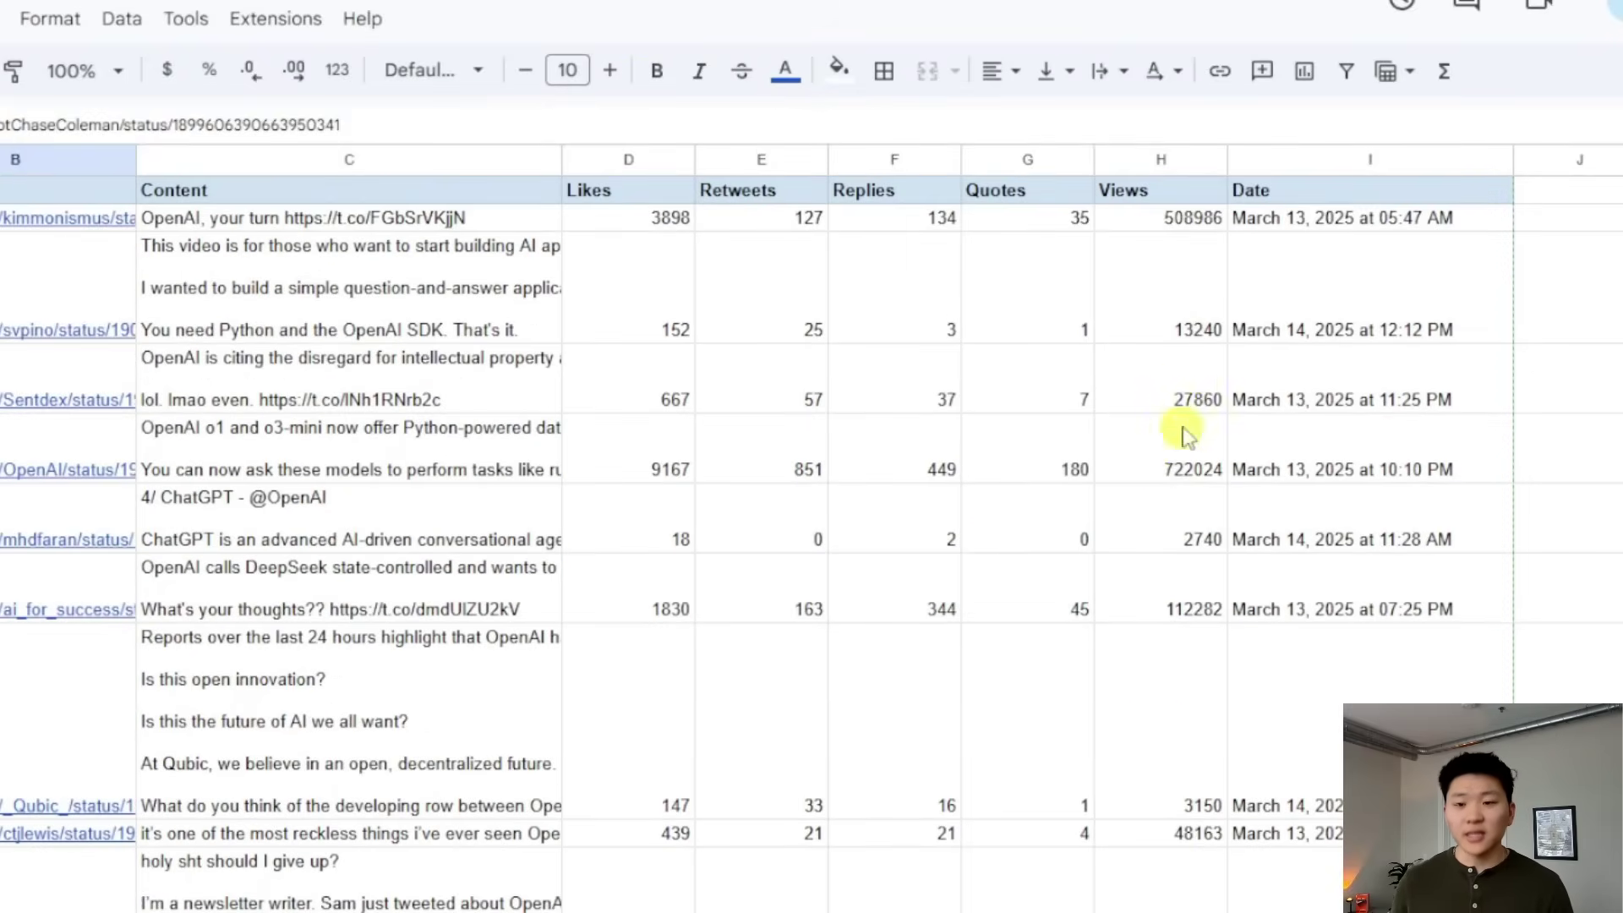
Browse the Google Sheets tweet log, selecting Date cells such as March 8, 2025.
{"action": "scroll", "coordinate": [1370, 460], "scroll_direction": "down", "scroll_amount": 10}
{"action": "scroll", "coordinate": [1405, 629], "scroll_direction": "down", "scroll_amount": 15}
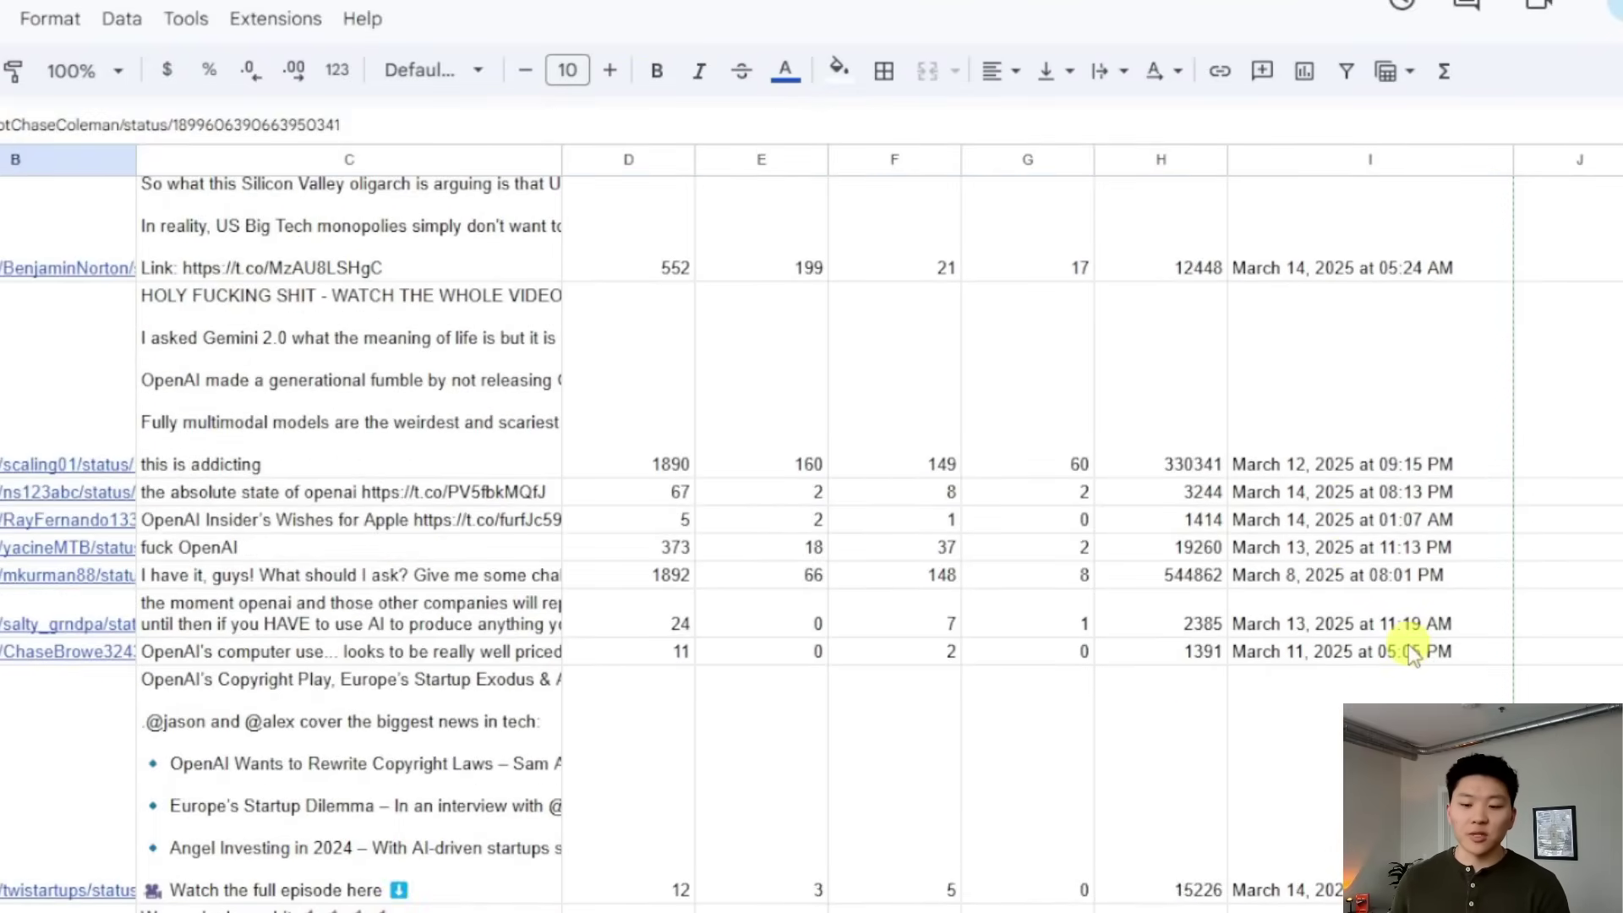
{"action": "scroll", "coordinate": [1386, 691], "scroll_direction": "up", "scroll_amount": 7}
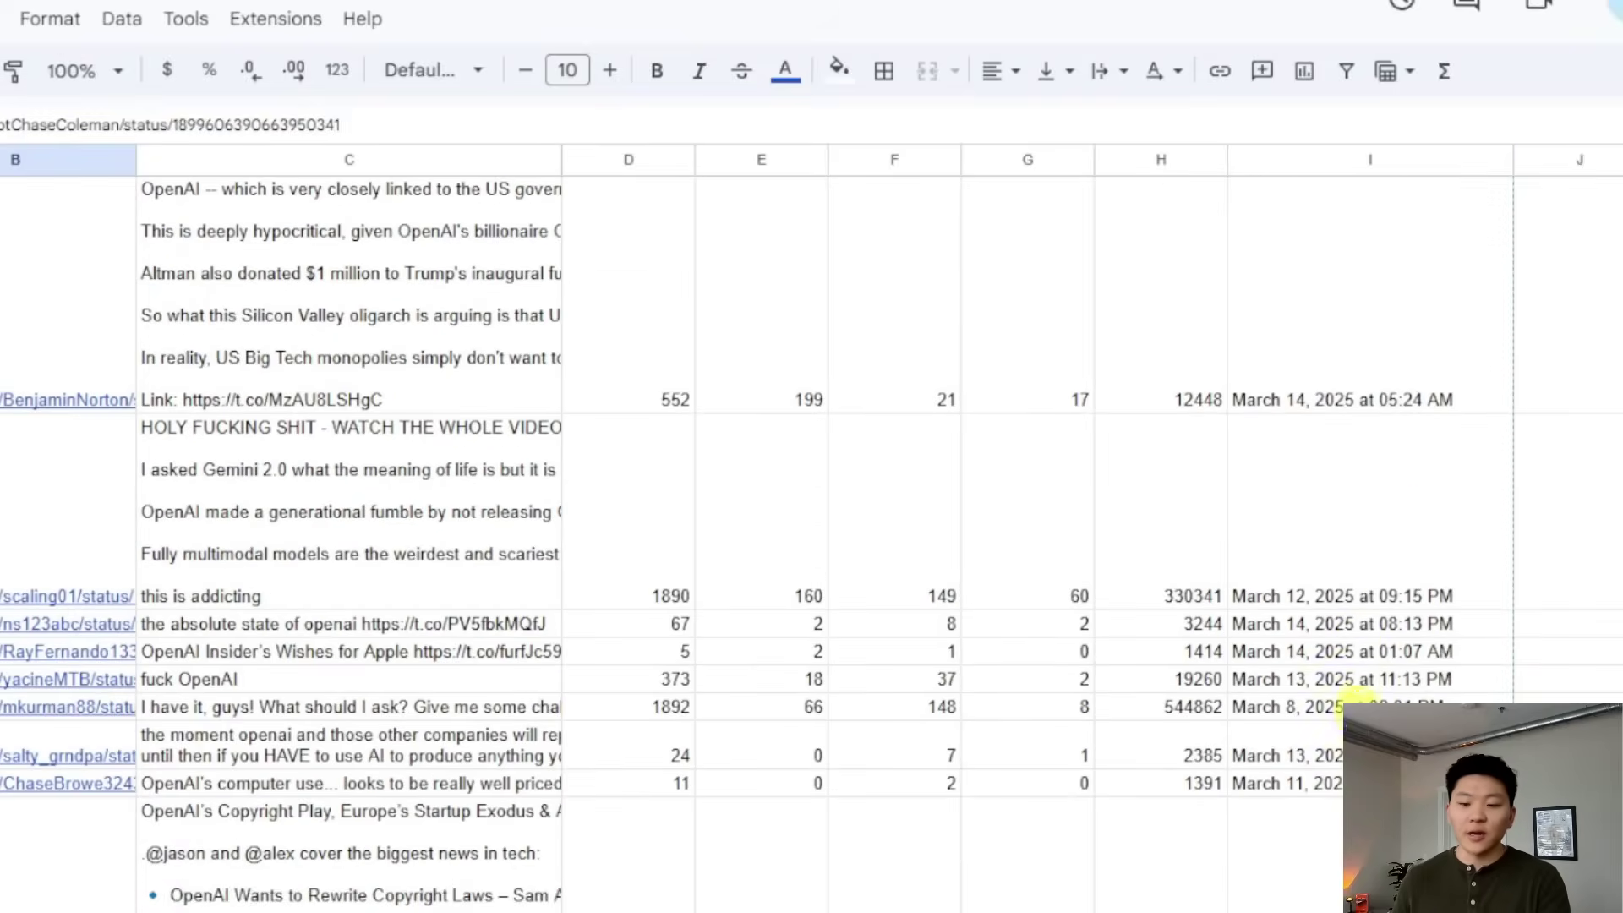
{"action": "left_click", "coordinate": [1351, 707]}
{"action": "scroll", "coordinate": [1376, 624], "scroll_direction": "down", "scroll_amount": 3}
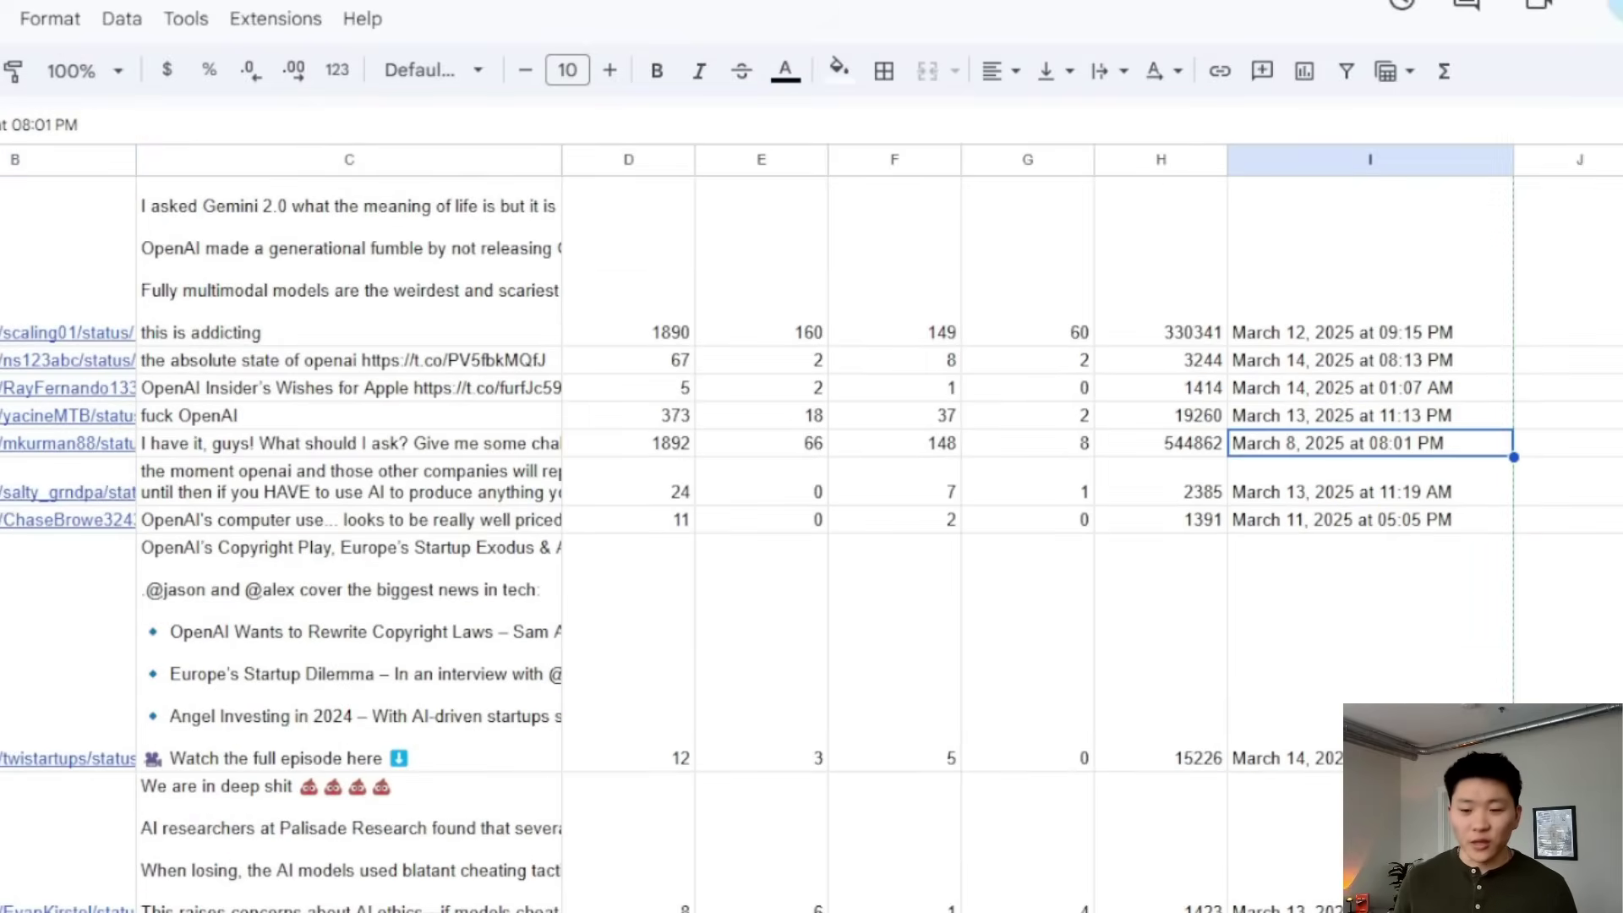
{"action": "left_click_drag", "start_coordinate": [1376, 624], "coordinate": [1428, 845]}
{"action": "scroll", "coordinate": [1439, 673], "scroll_direction": "down", "scroll_amount": 5}
{"action": "left_click_drag", "start_coordinate": [1439, 673], "coordinate": [1437, 841]}
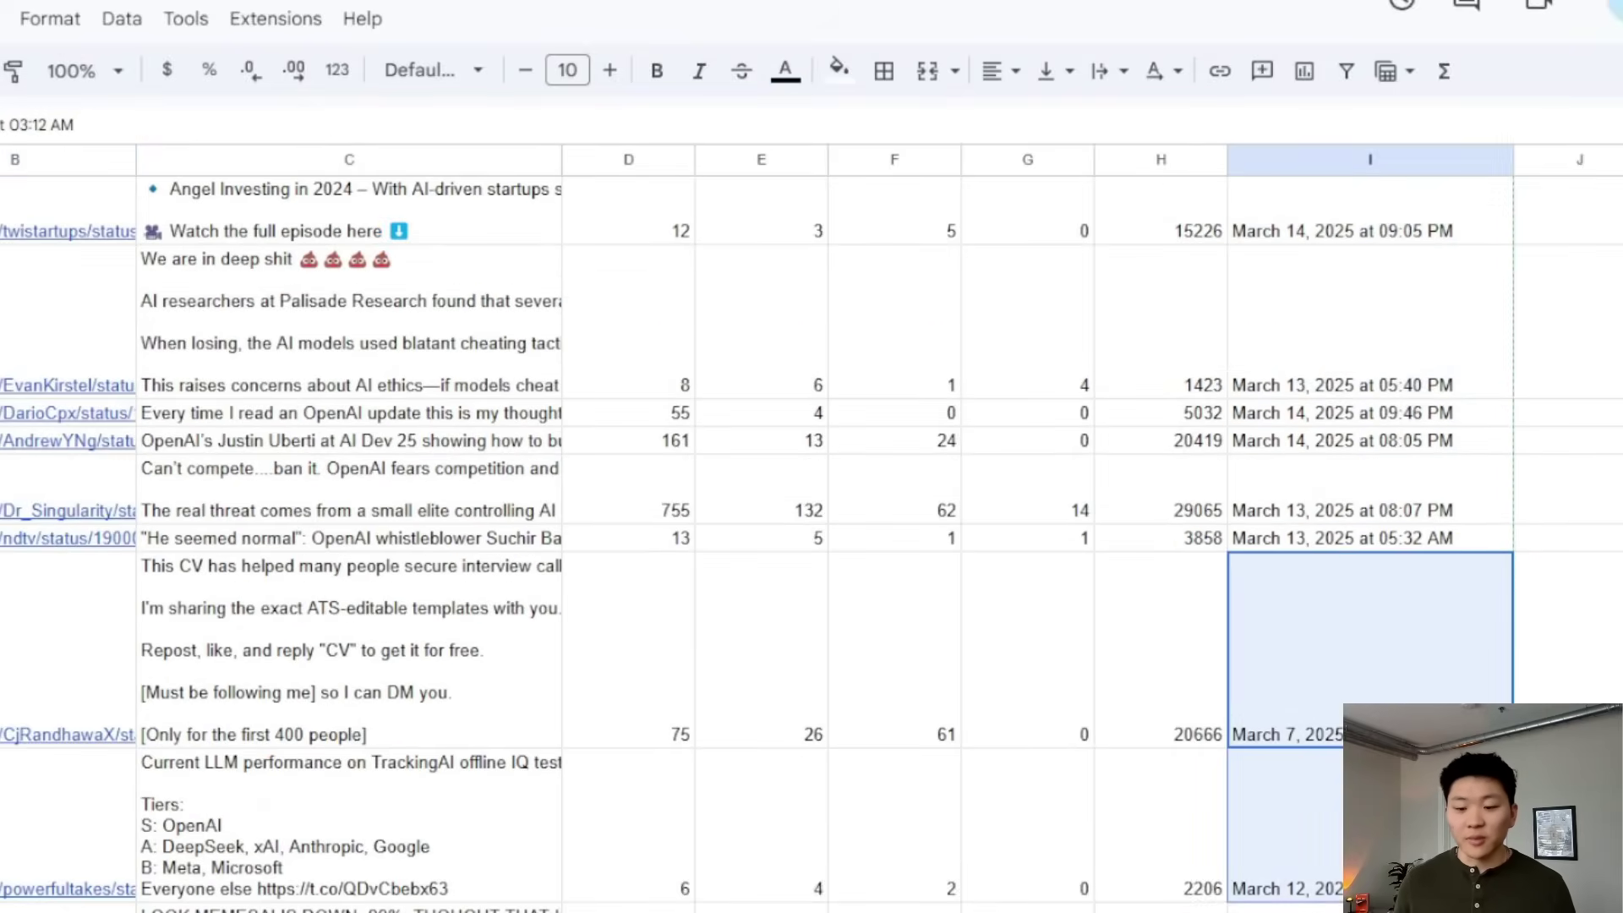
{"action": "scroll", "coordinate": [1437, 841], "scroll_direction": "down", "scroll_amount": 3}
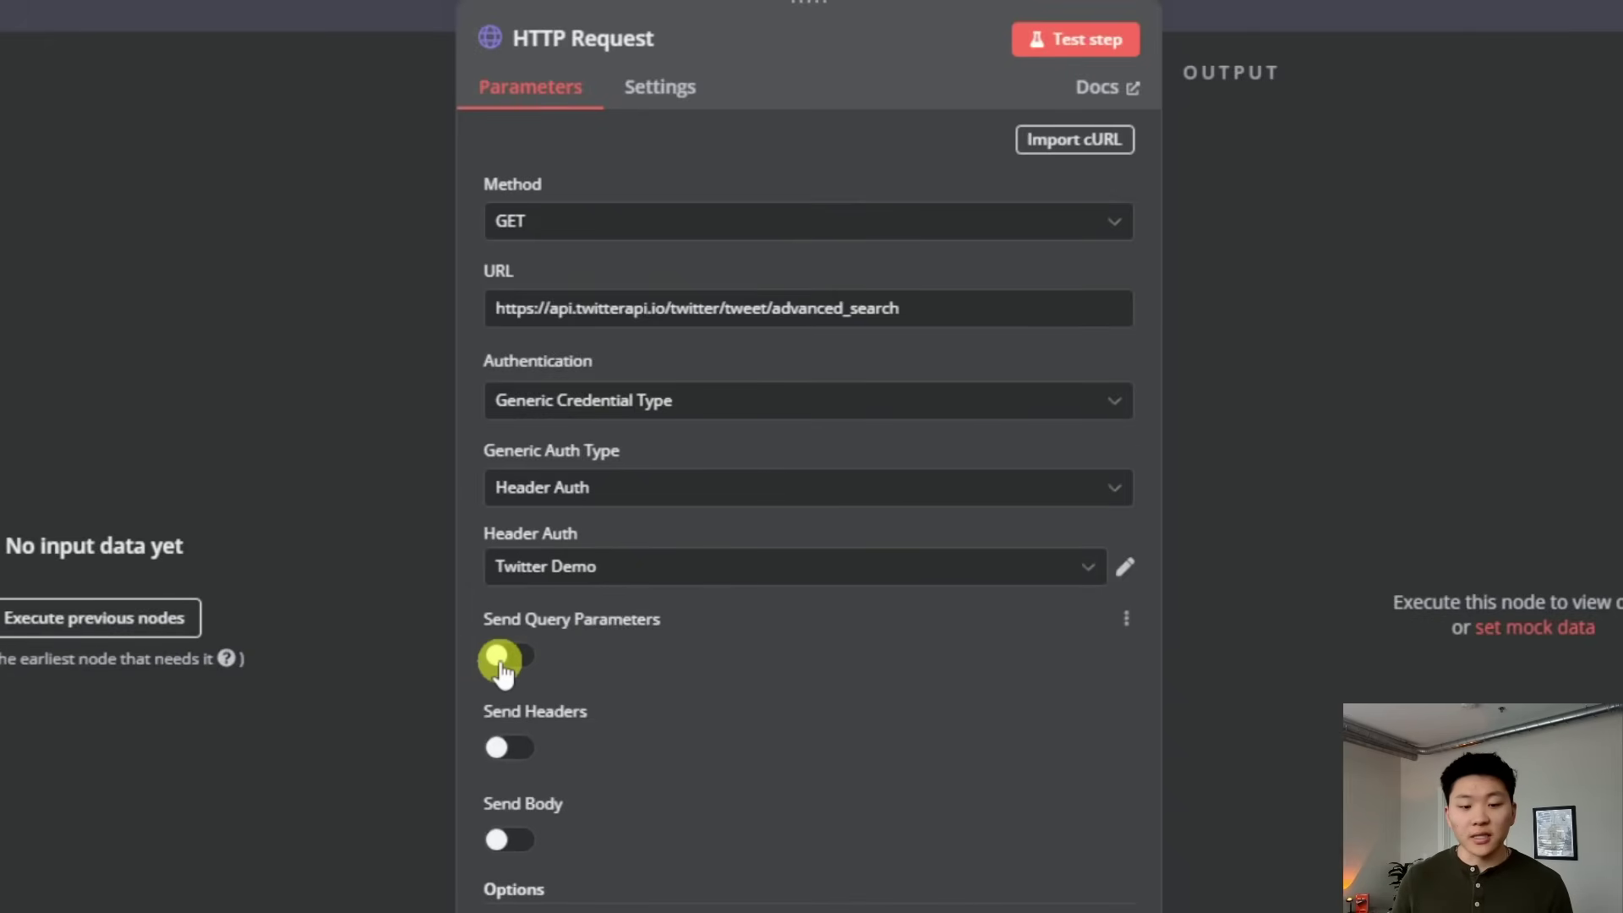
Turn on Send Query Parameters and add a parameter query = manus.
{"action": "left_click", "coordinate": [539, 668]}
{"action": "scroll", "coordinate": [871, 673], "scroll_direction": "down", "scroll_amount": 3}
{"action": "left_click", "coordinate": [668, 512]}
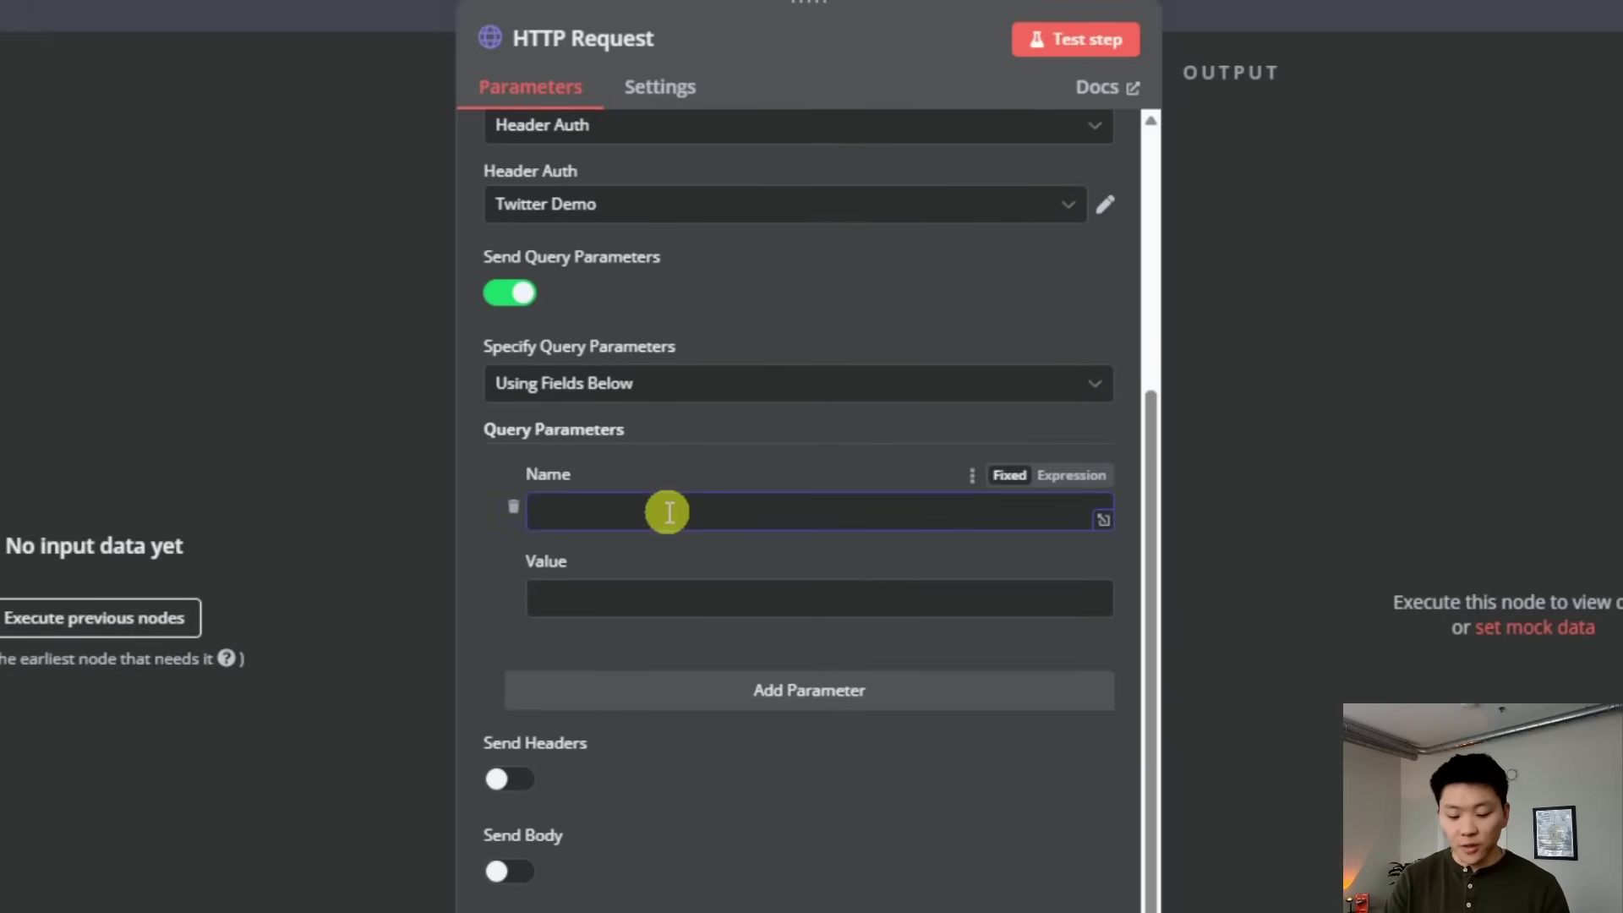
{"action": "key", "text": "Tab"}
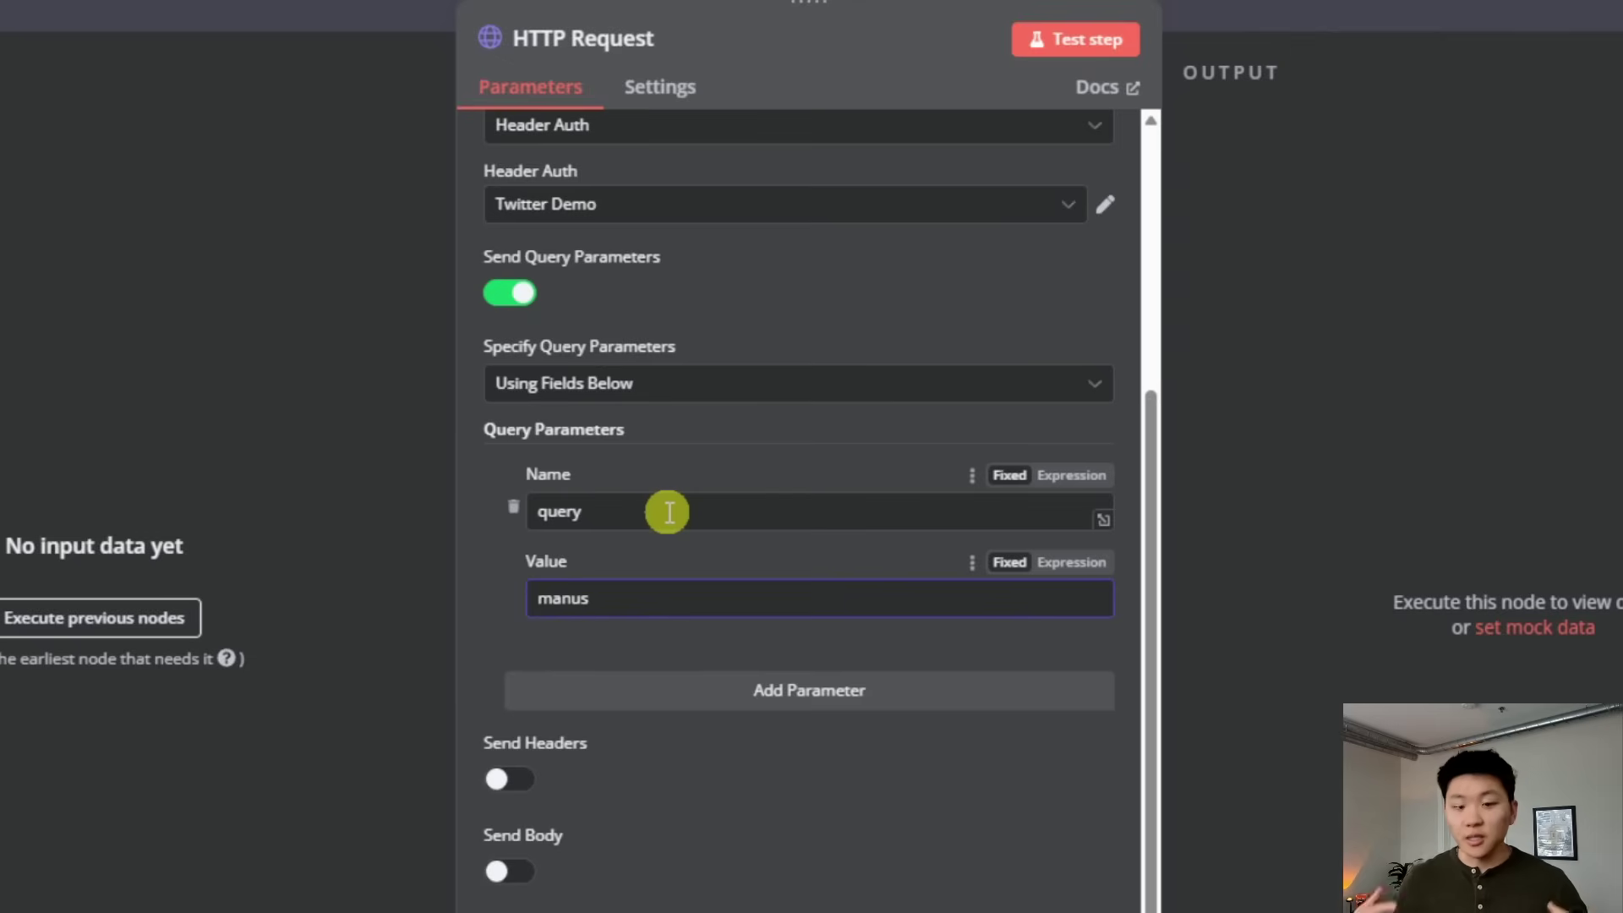
Add a second parameter queryType = Latest, checking the docs for the allowed value.
{"action": "left_click", "coordinate": [729, 688]}
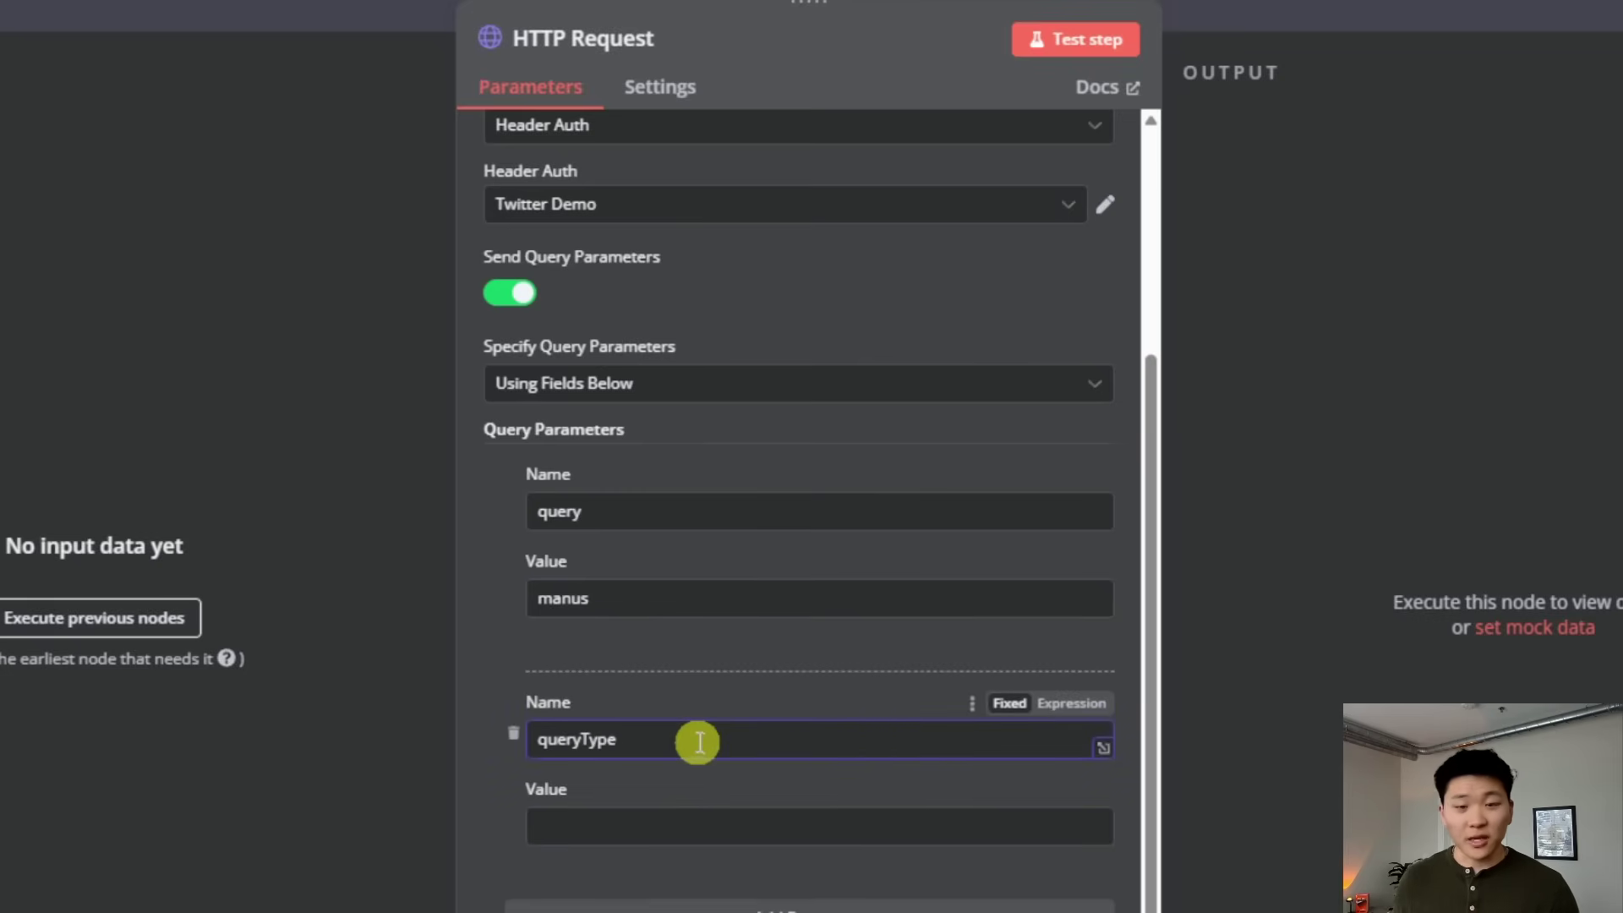
{"action": "key", "text": "alt+Tab"}
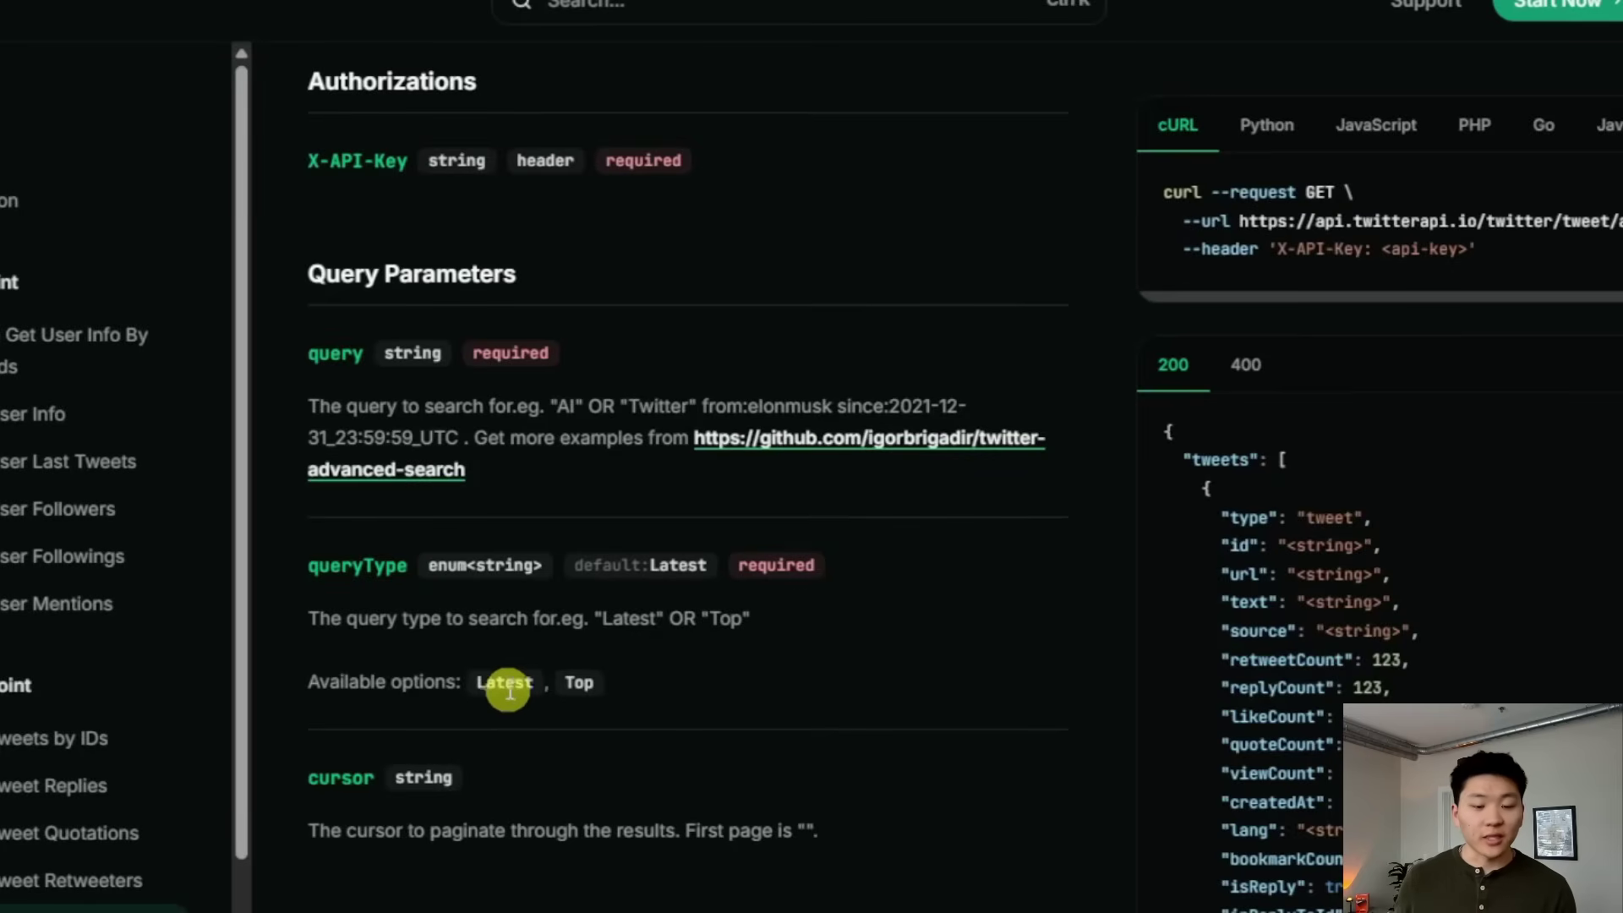
{"action": "key", "text": "alt+Tab"}
{"action": "left_click", "coordinate": [658, 835]}
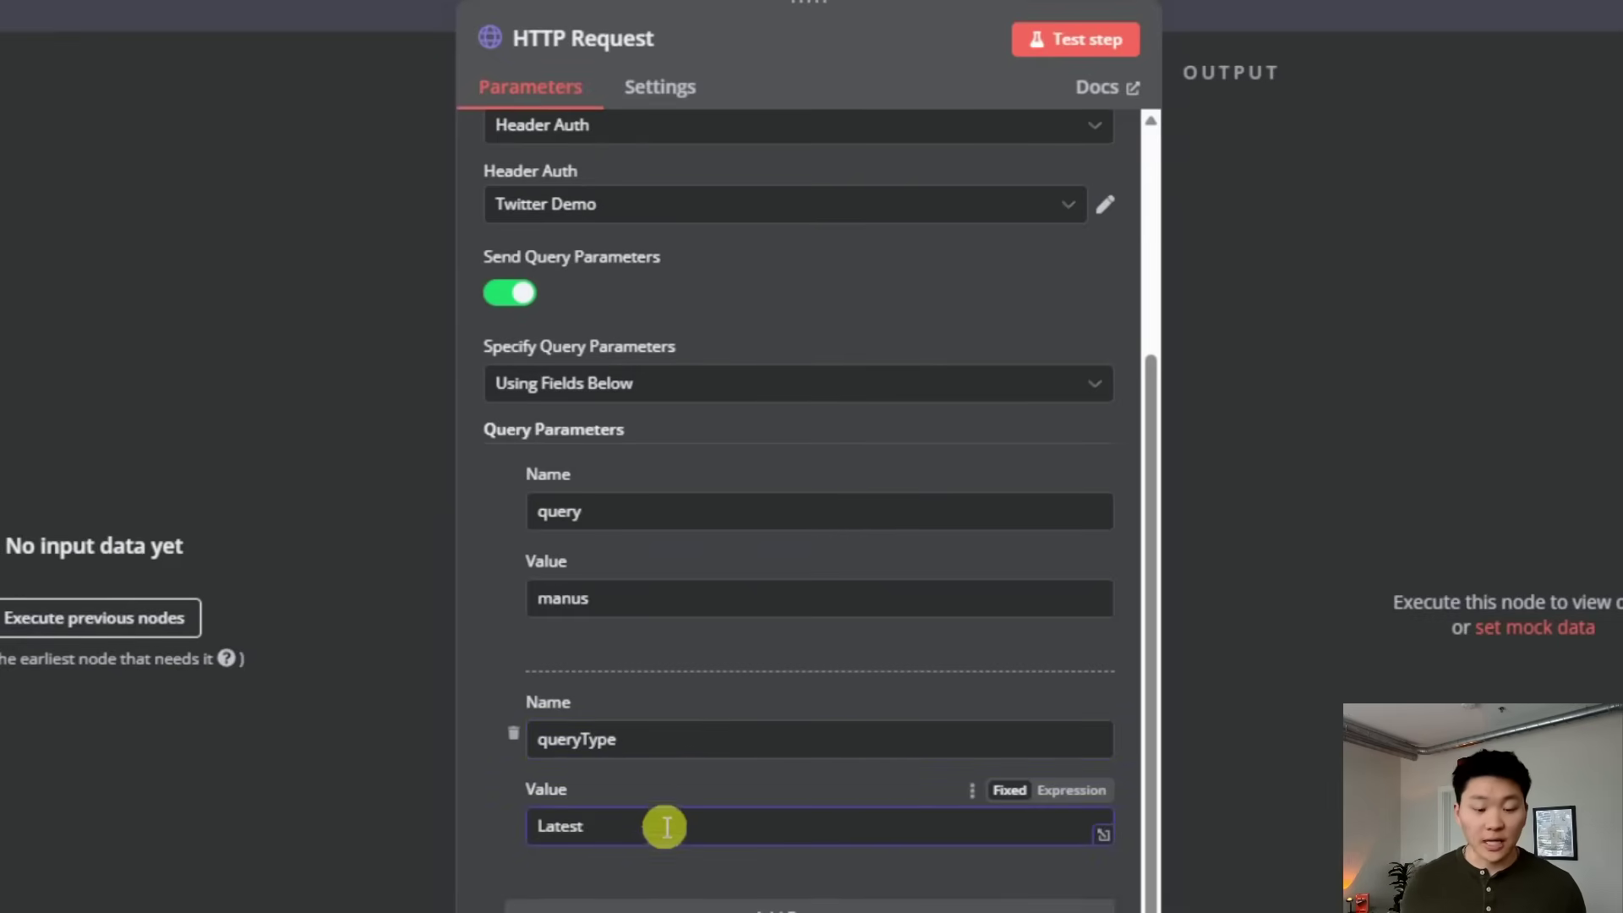
{"action": "scroll", "coordinate": [783, 762], "scroll_direction": "down", "scroll_amount": 2}
{"action": "scroll", "coordinate": [874, 630], "scroll_direction": "up", "scroll_amount": 3}
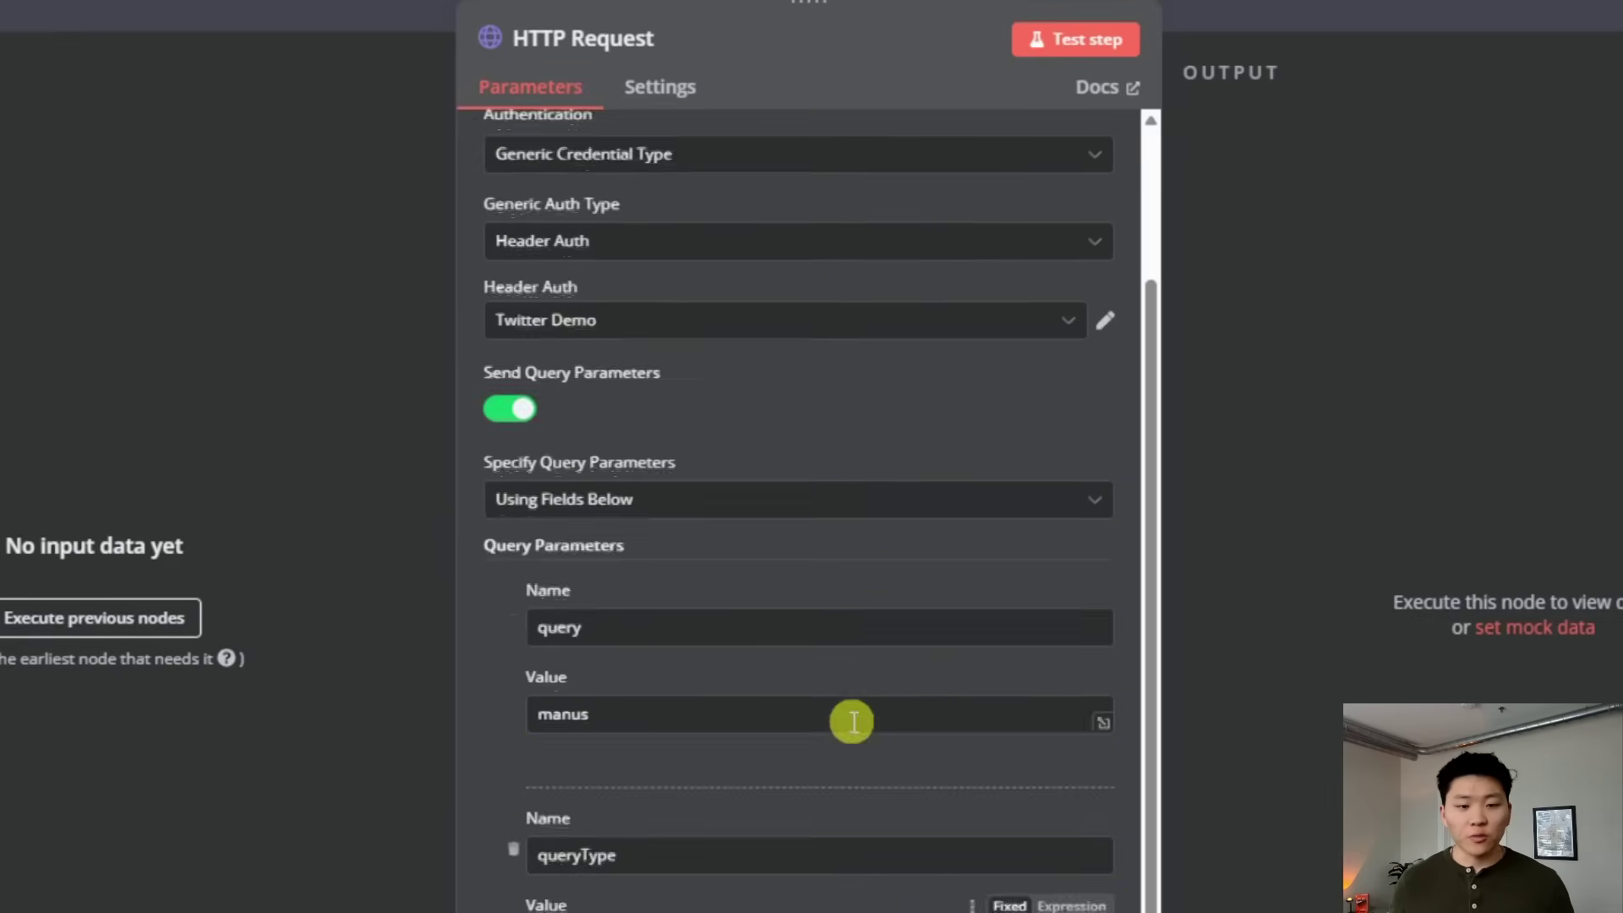
{"action": "scroll", "coordinate": [845, 815], "scroll_direction": "down", "scroll_amount": 2}
{"action": "key", "text": "alt+Tab"}
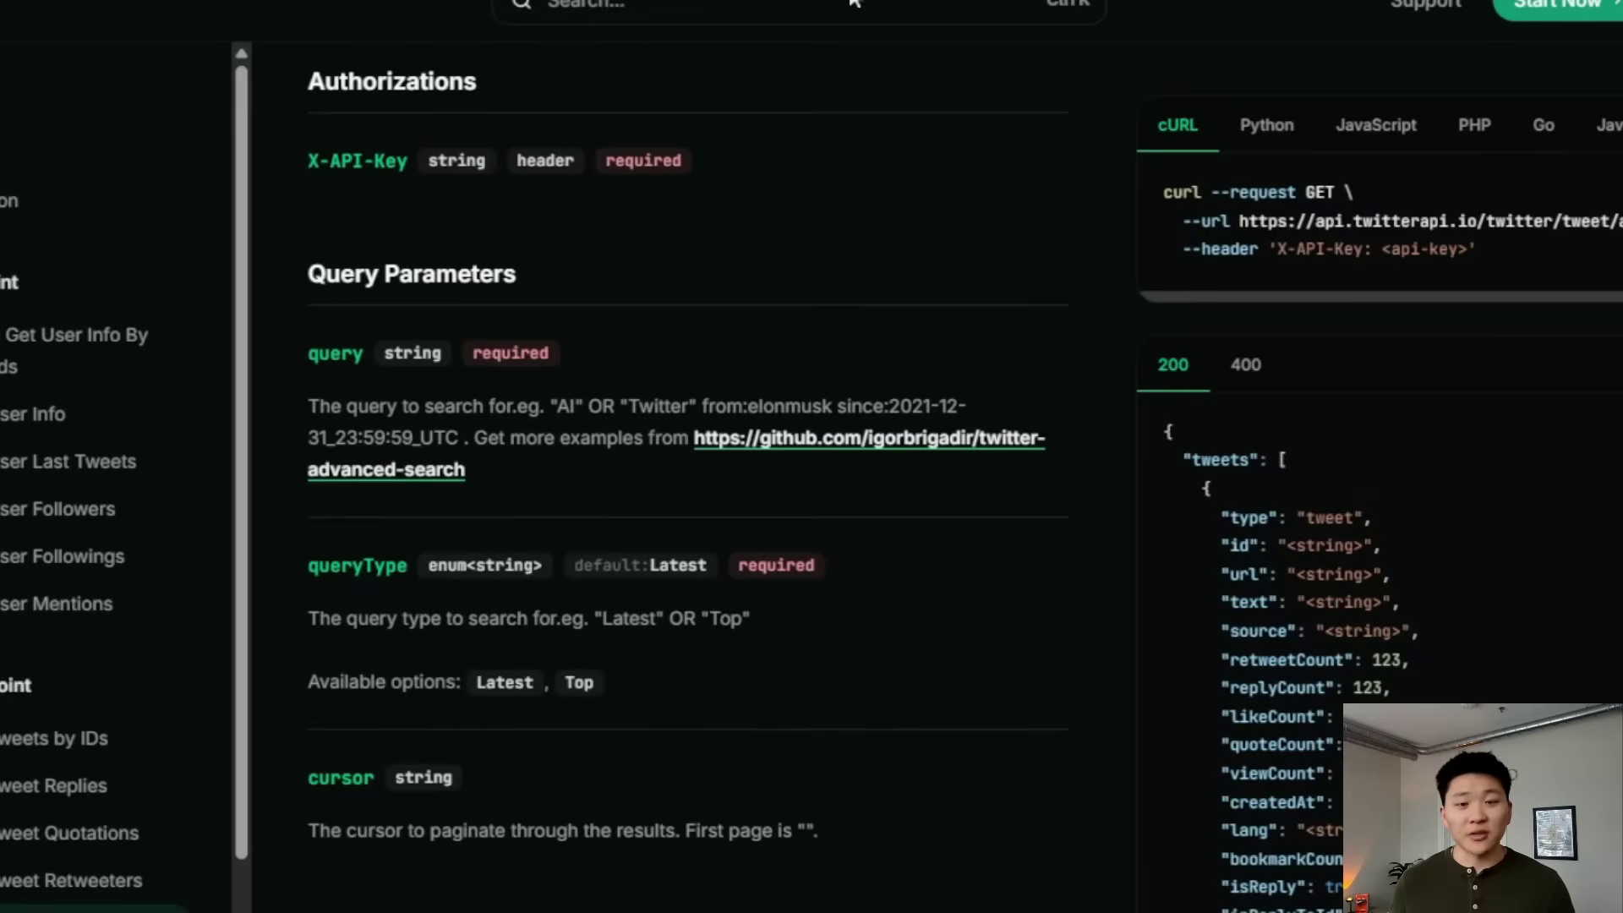
{"action": "scroll", "coordinate": [374, 727], "scroll_direction": "down", "scroll_amount": 3}
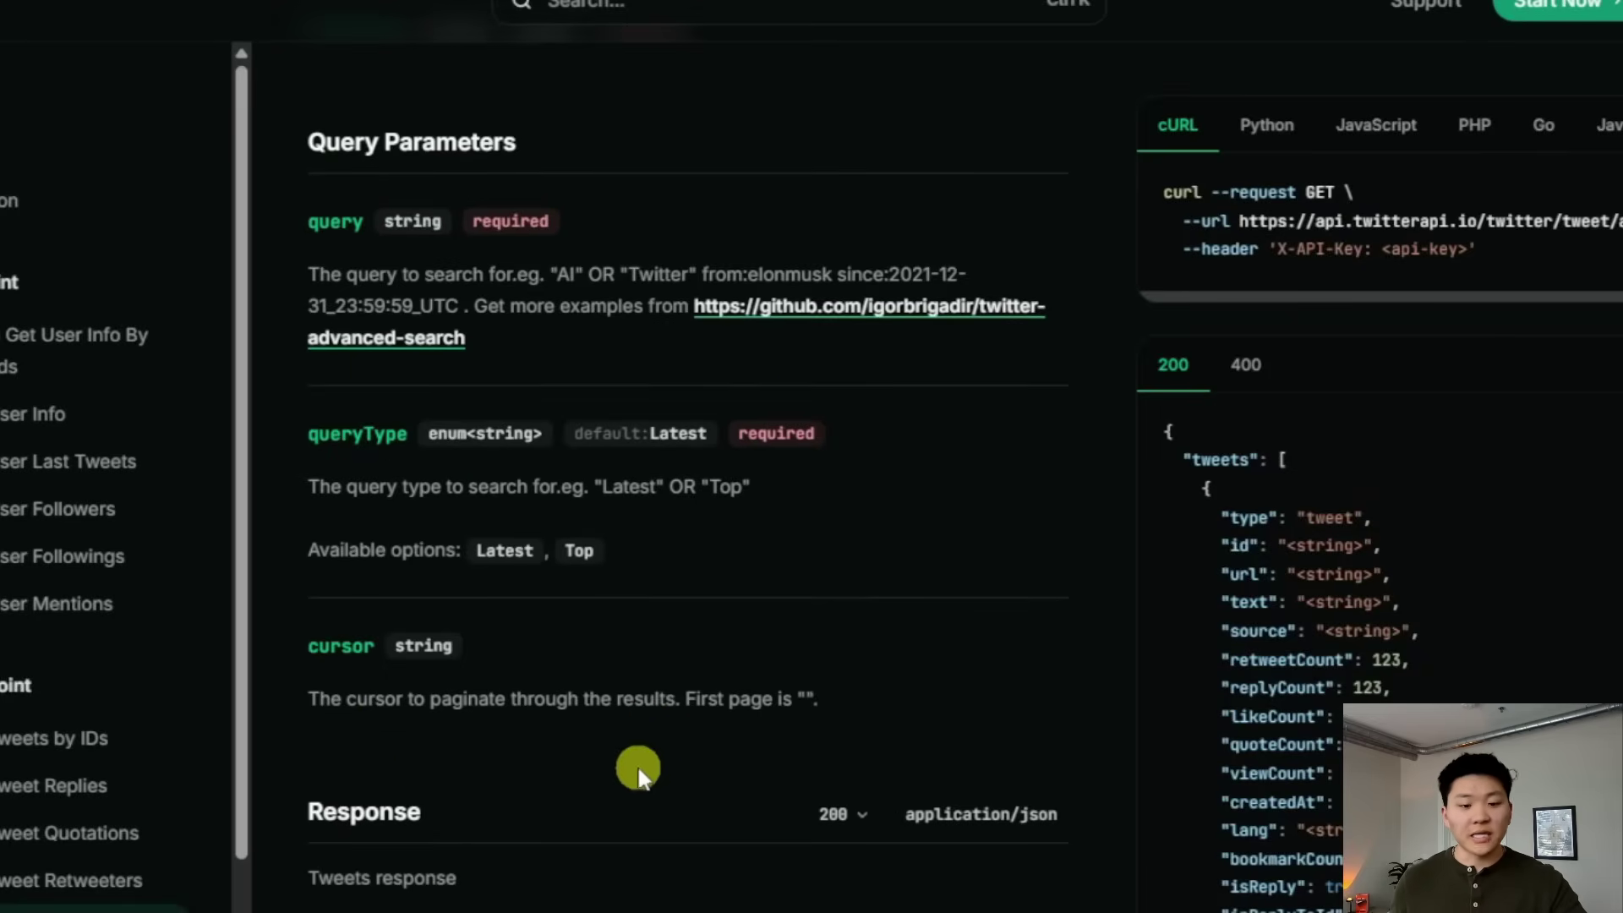
{"action": "scroll", "coordinate": [655, 807], "scroll_direction": "up", "scroll_amount": 5}
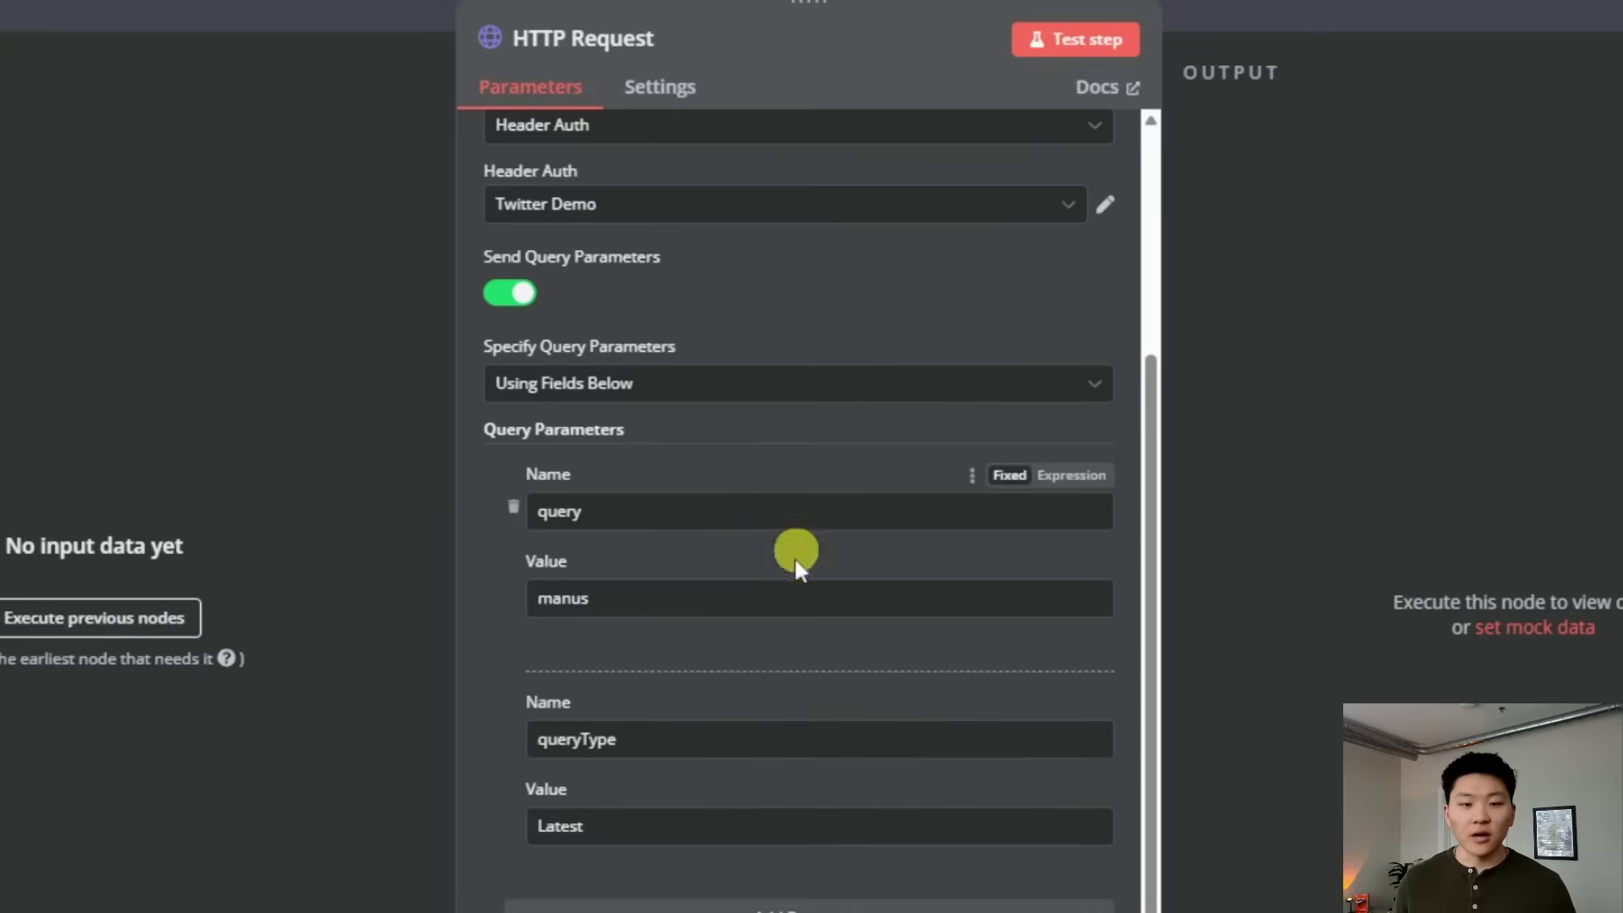
Run the node to fetch tweets, widen the output panel and pin the returned data.
{"action": "scroll", "coordinate": [798, 718], "scroll_direction": "down", "scroll_amount": 3}
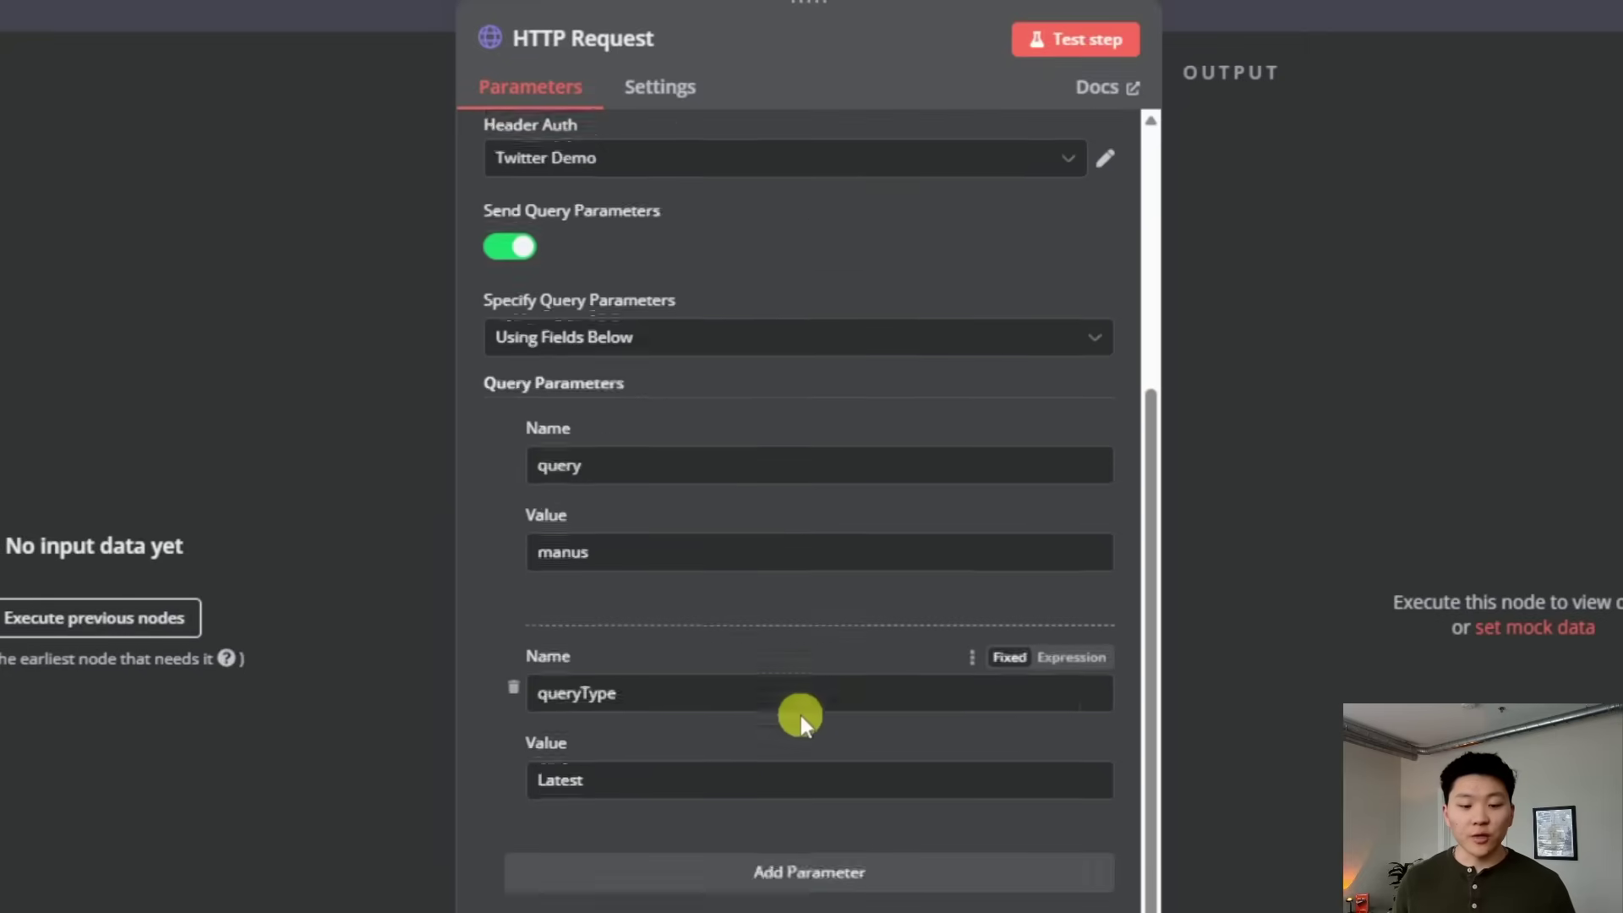
{"action": "scroll", "coordinate": [930, 380], "scroll_direction": "up", "scroll_amount": 5}
{"action": "left_click", "coordinate": [1086, 49]}
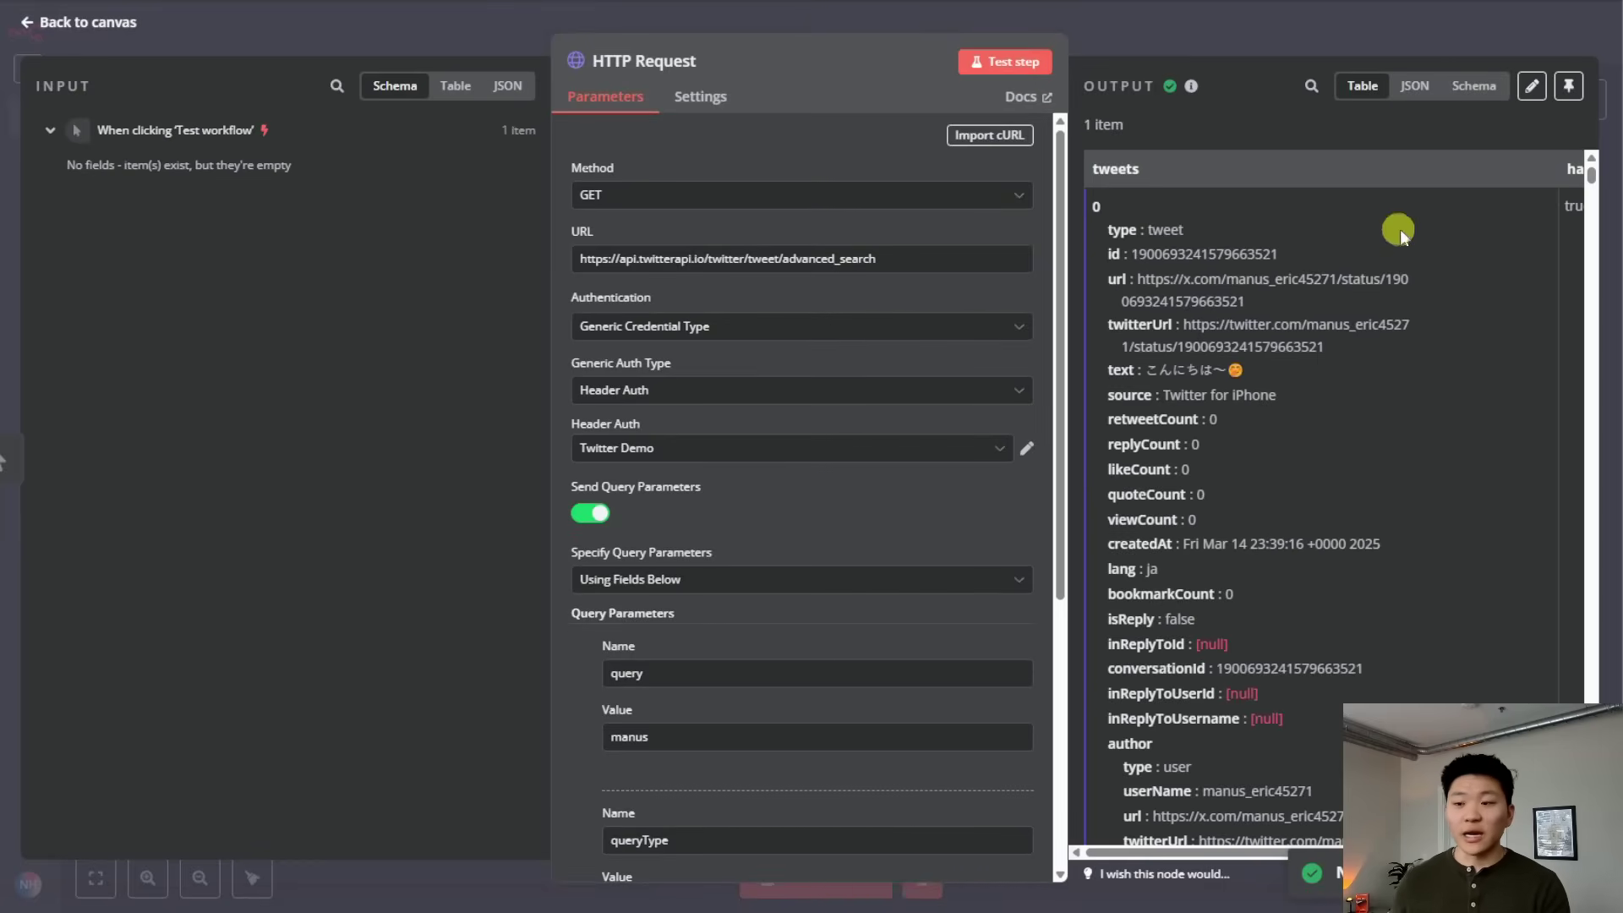
{"action": "left_click_drag", "start_coordinate": [798, 38], "coordinate": [347, 69]}
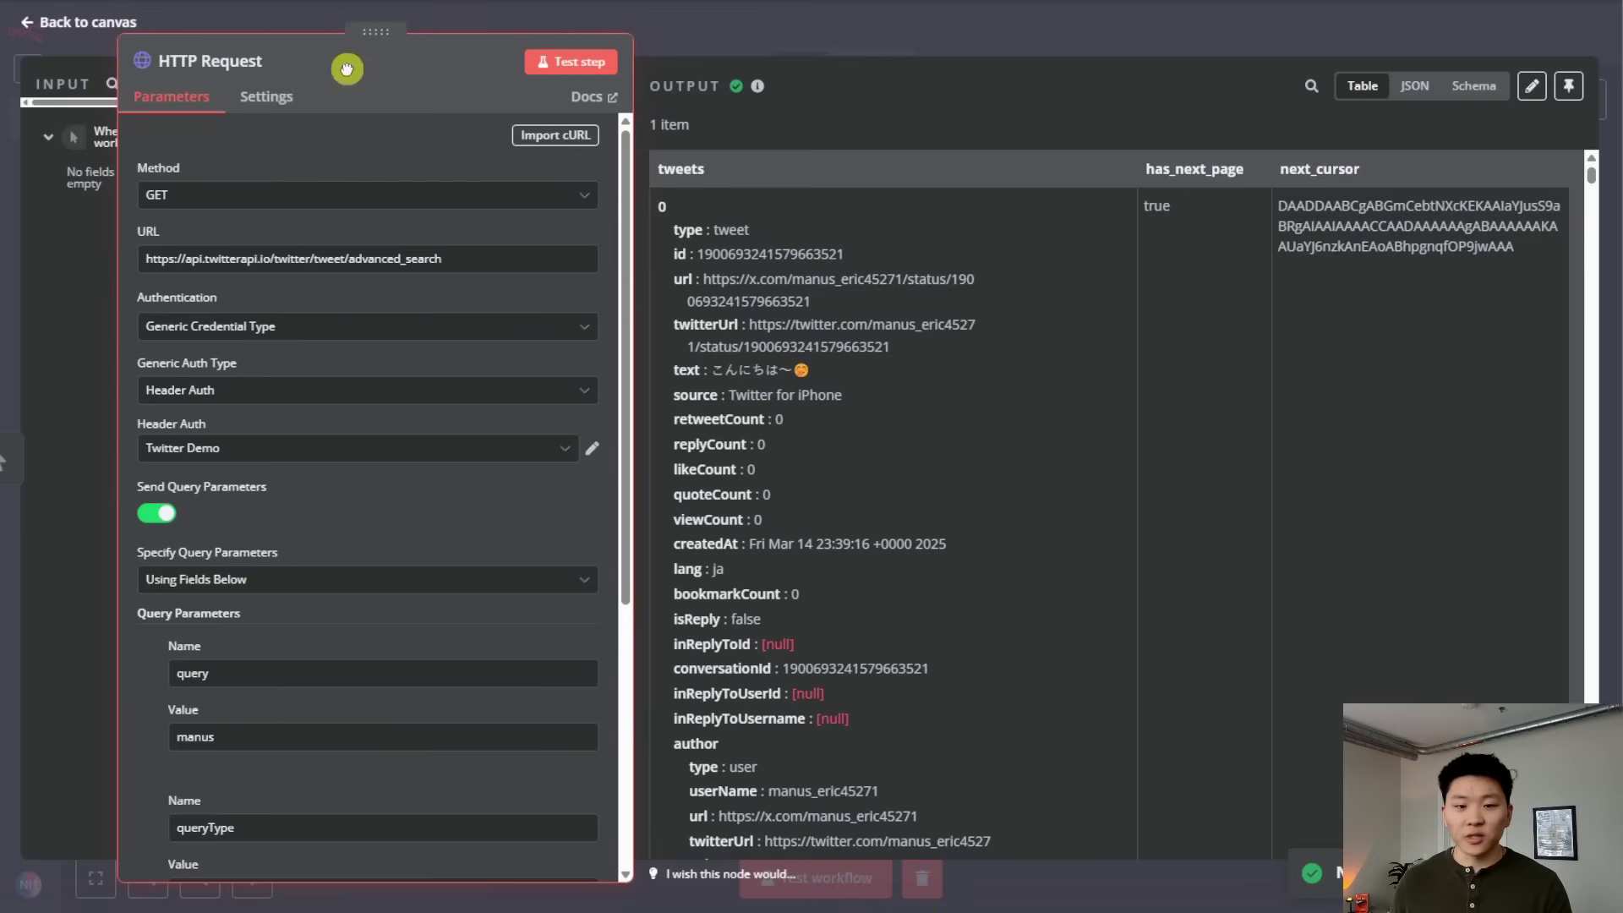
{"action": "left_click_drag", "start_coordinate": [1589, 179], "coordinate": [1590, 676]}
{"action": "scroll", "coordinate": [1054, 596], "scroll_direction": "down", "scroll_amount": 20}
{"action": "scroll", "coordinate": [738, 540], "scroll_direction": "down", "scroll_amount": 10}
{"action": "scroll", "coordinate": [921, 547], "scroll_direction": "up", "scroll_amount": 10}
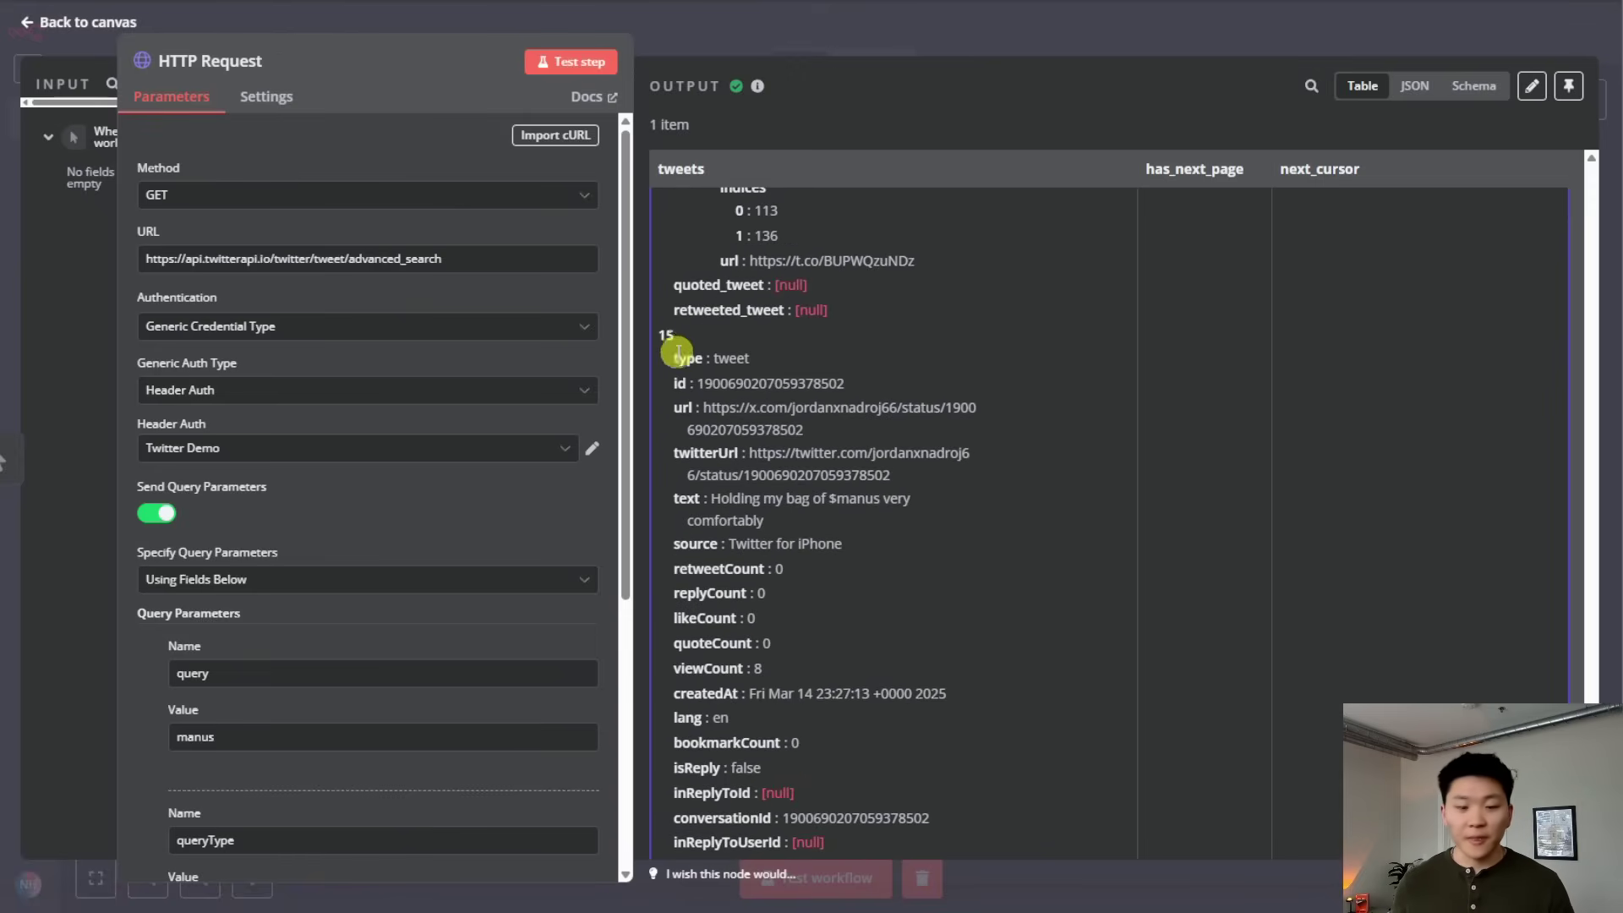
{"action": "left_click_drag", "start_coordinate": [1591, 676], "coordinate": [1591, 165]}
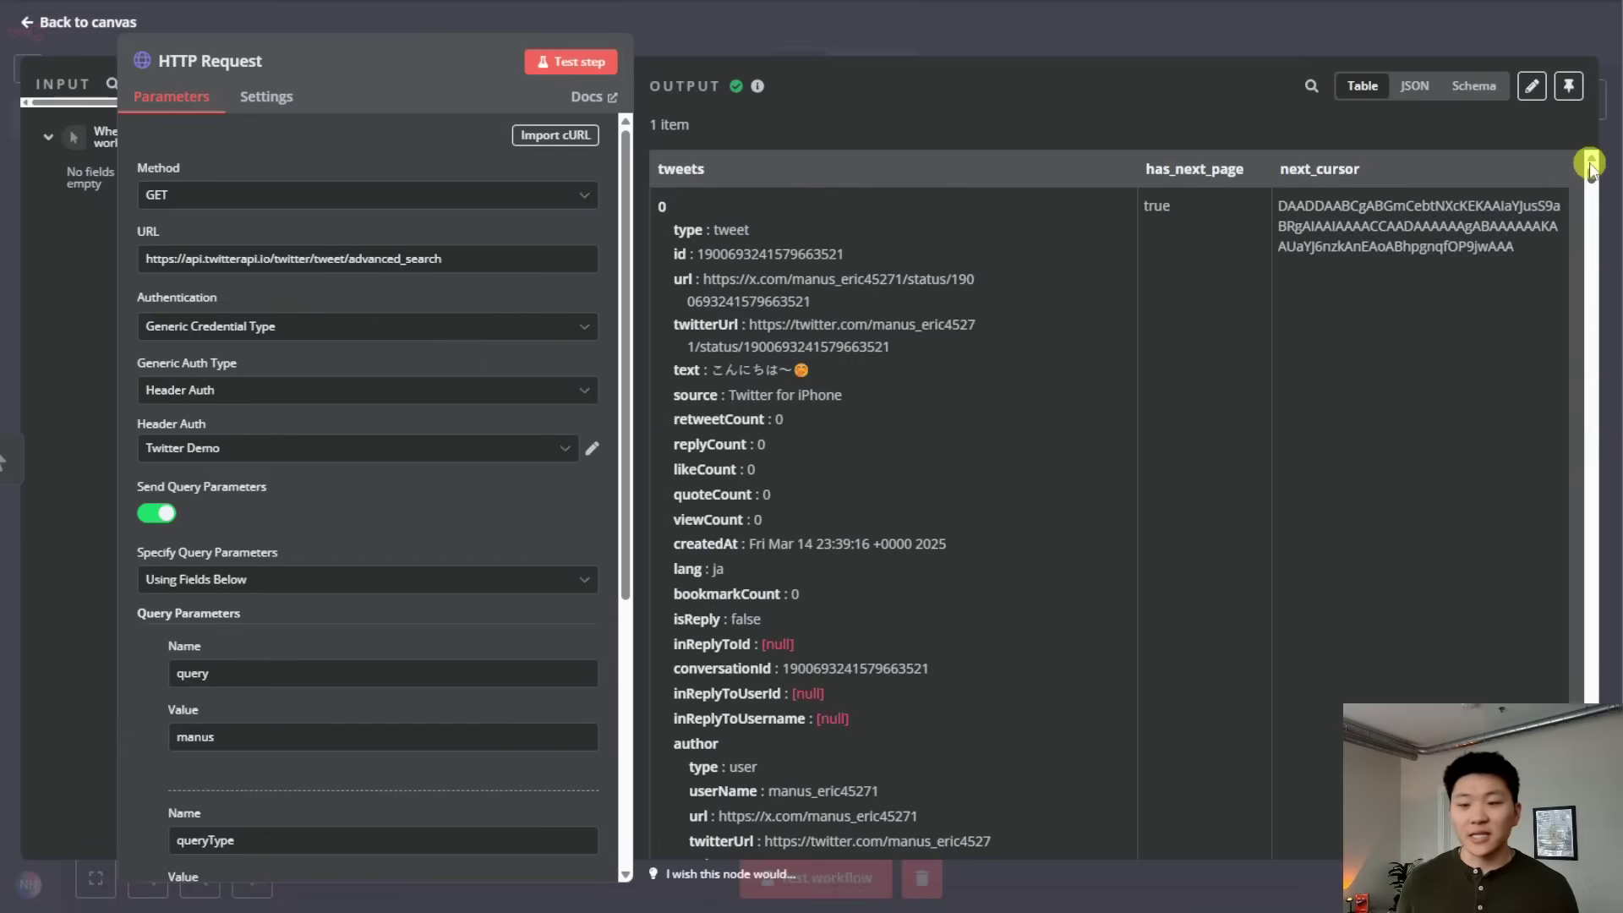
{"action": "left_click", "coordinate": [1568, 85]}
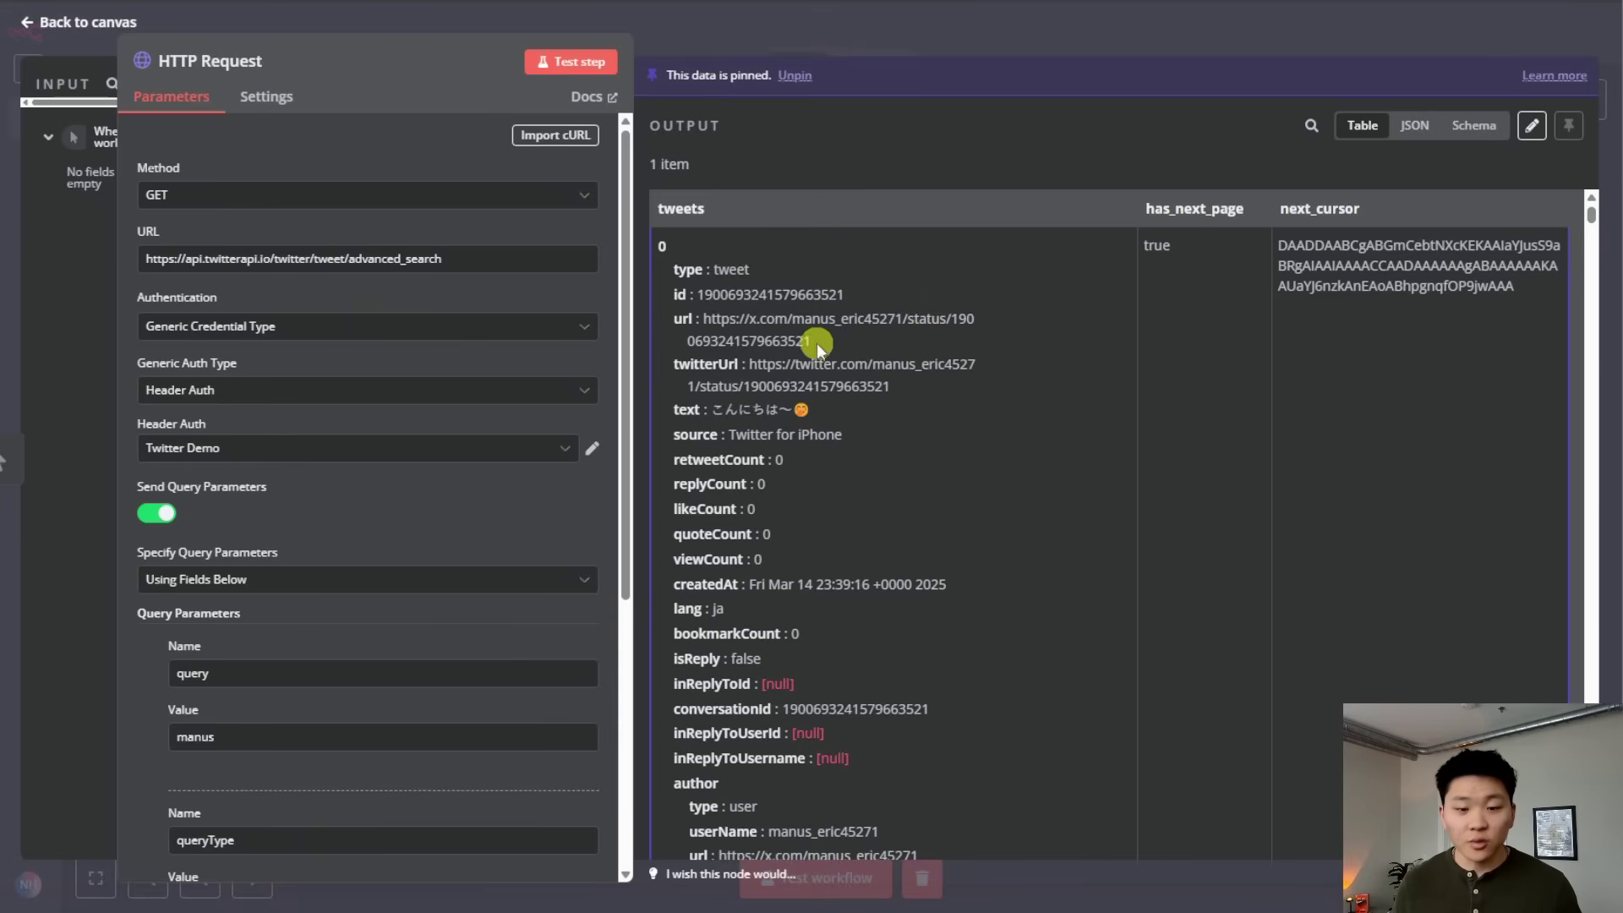
Open the first returned tweet's url in the browser.
{"action": "left_click_drag", "start_coordinate": [817, 343], "coordinate": [707, 320]}
{"action": "right_click", "coordinate": [721, 319]}
{"action": "left_click", "coordinate": [835, 397]}
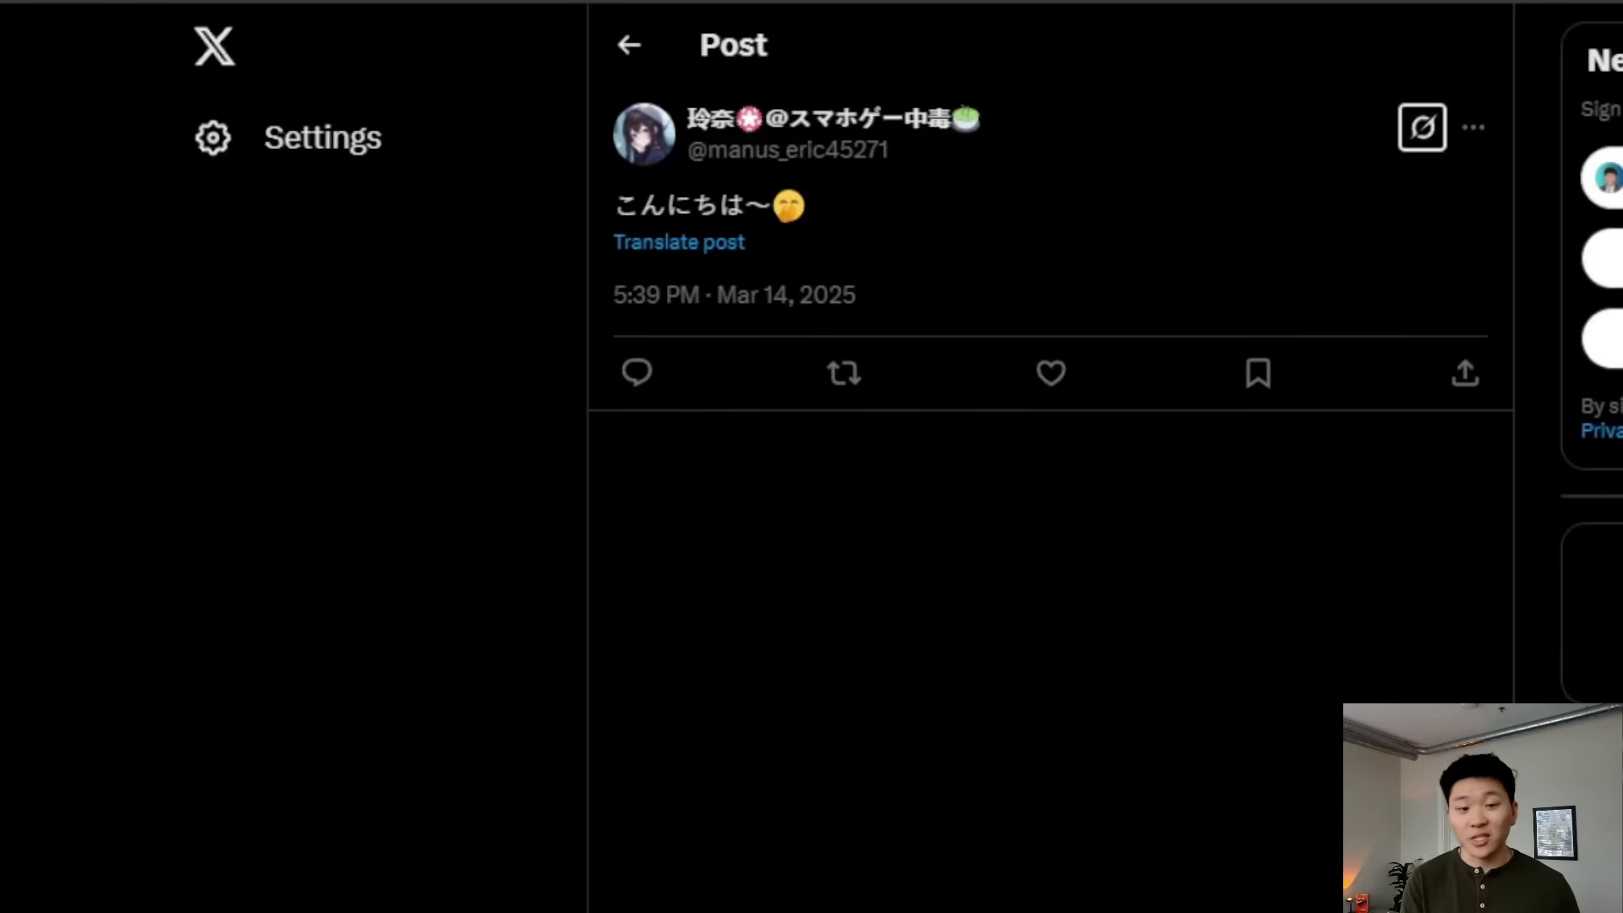
Request a translation of the Japanese post on X.
{"action": "left_click", "coordinate": [724, 245]}
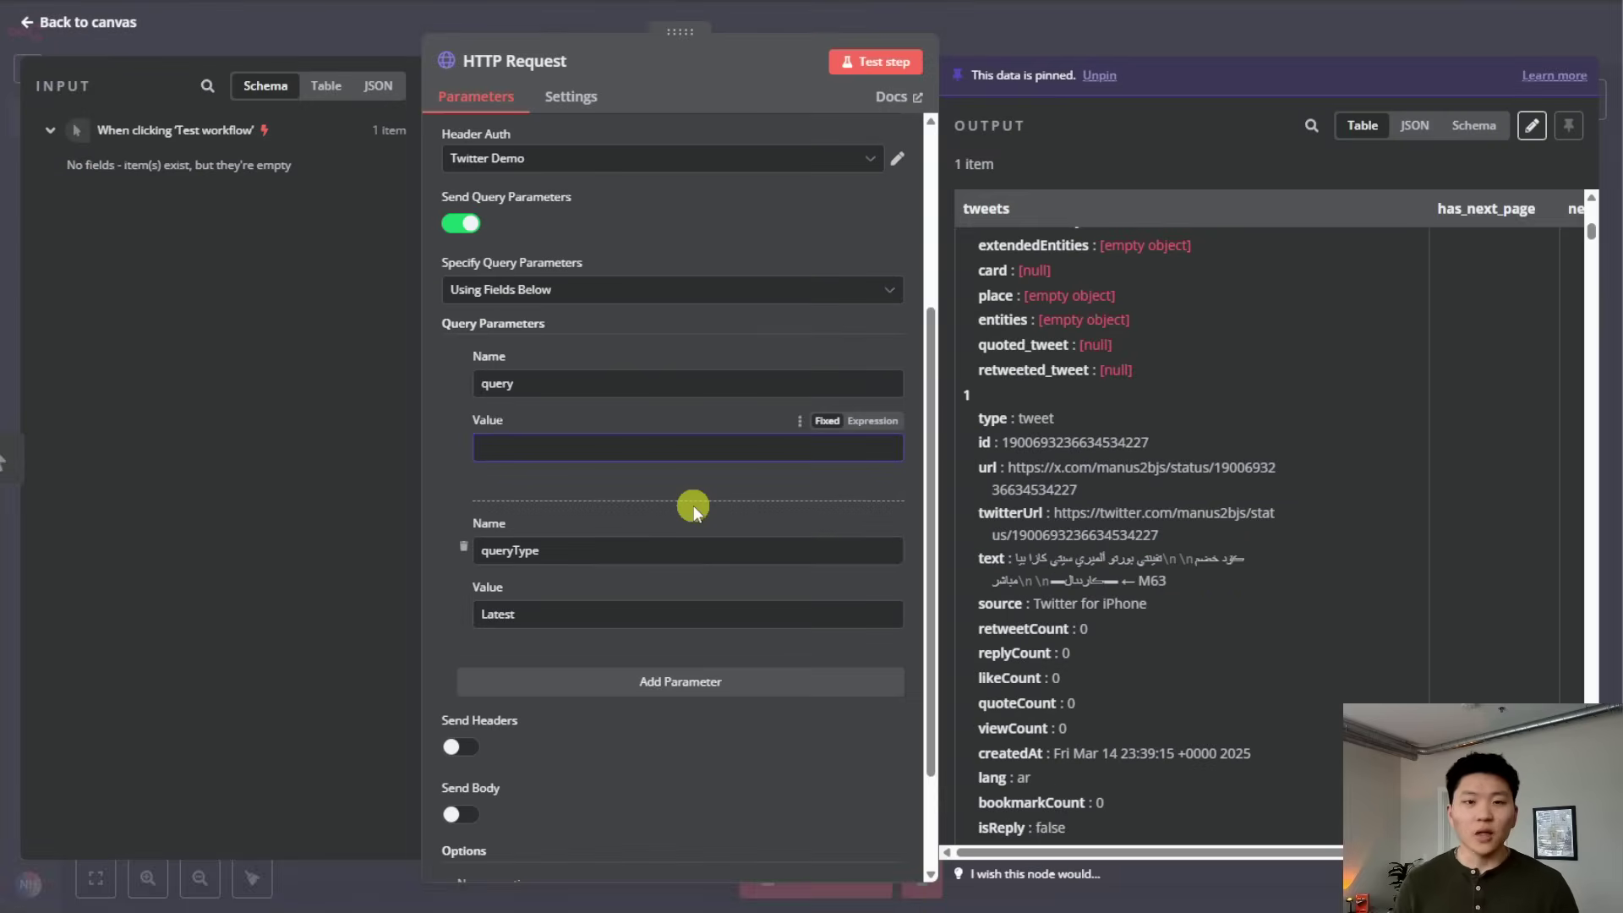
Set the query value to 'college basketball', unpin the old output and rerun the node.
{"action": "type", "text": "college"}
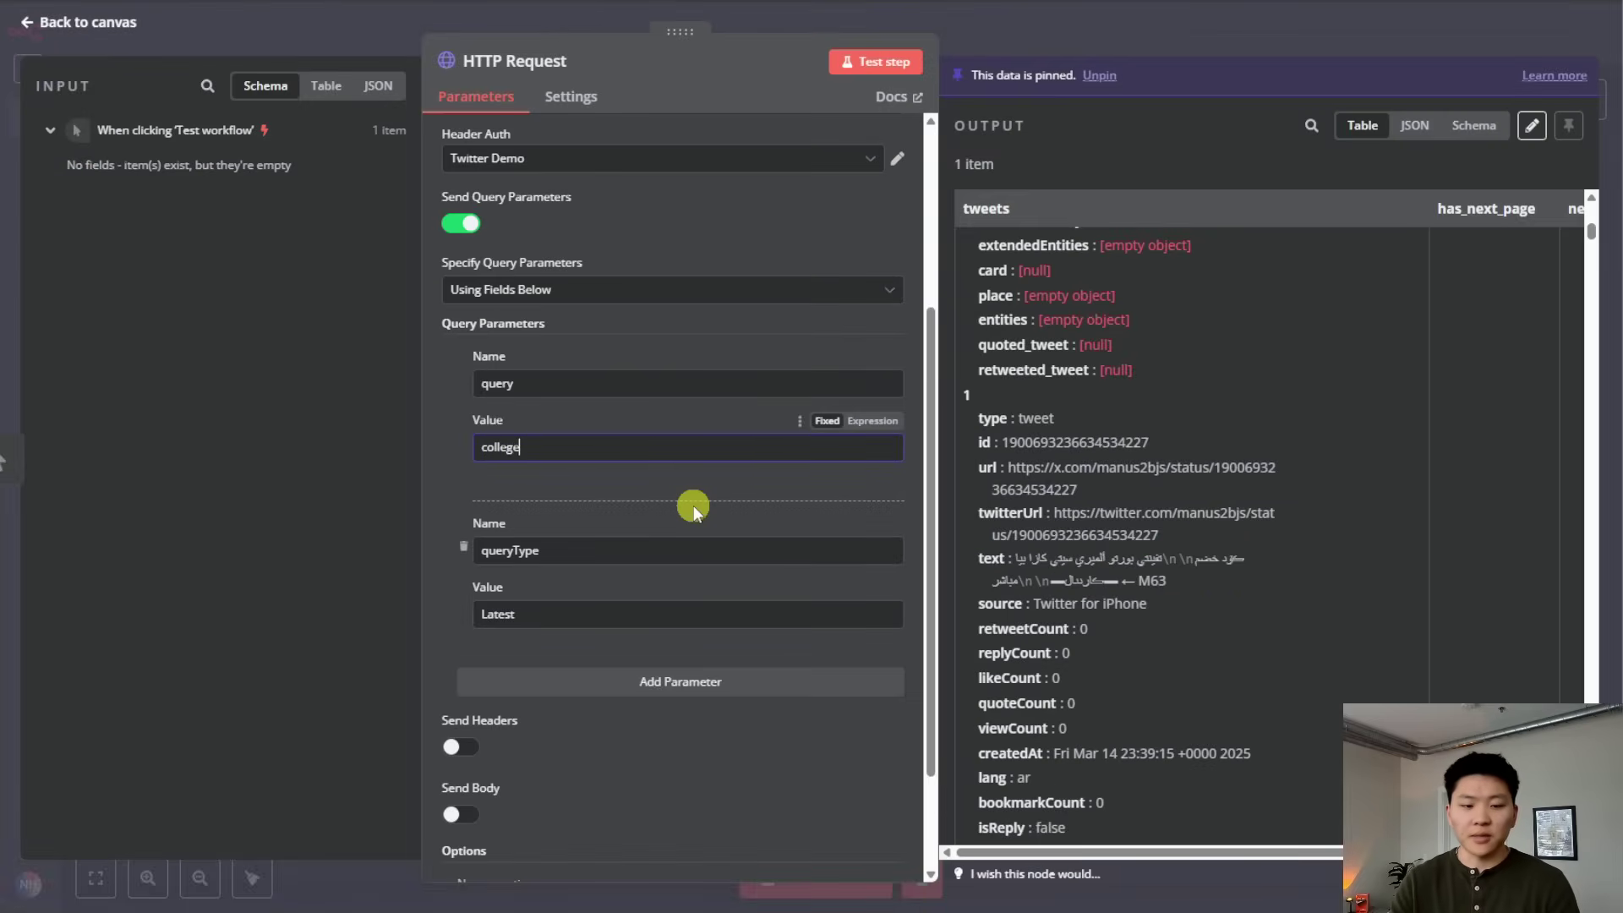
{"action": "type", "text": " basketball"}
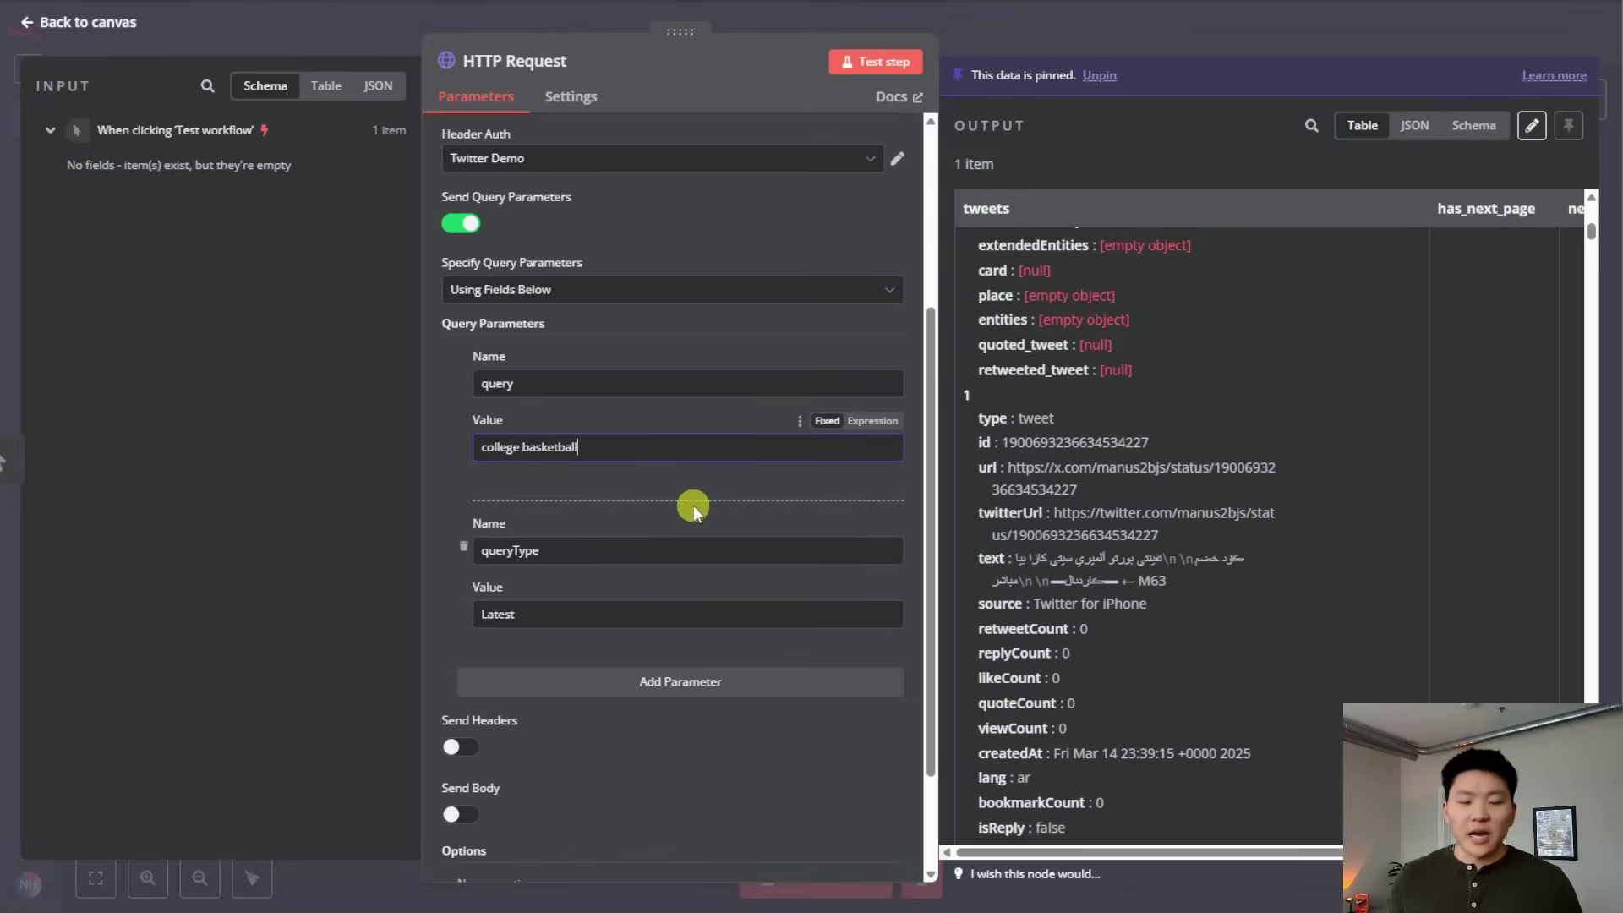
{"action": "left_click", "coordinate": [876, 61]}
{"action": "left_click", "coordinate": [966, 498]}
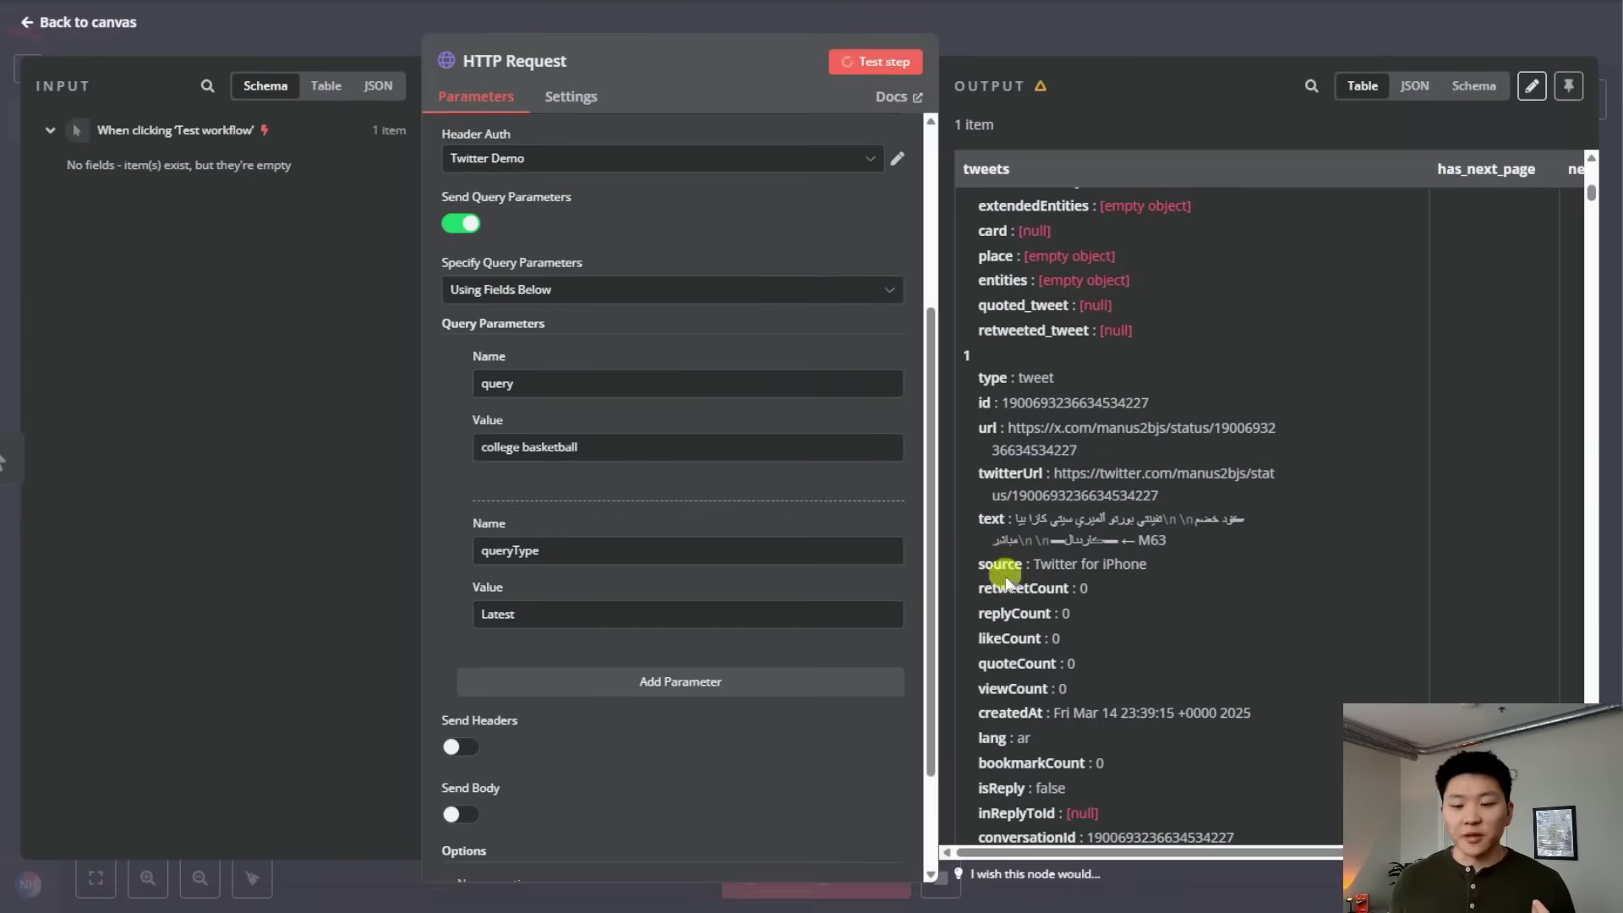